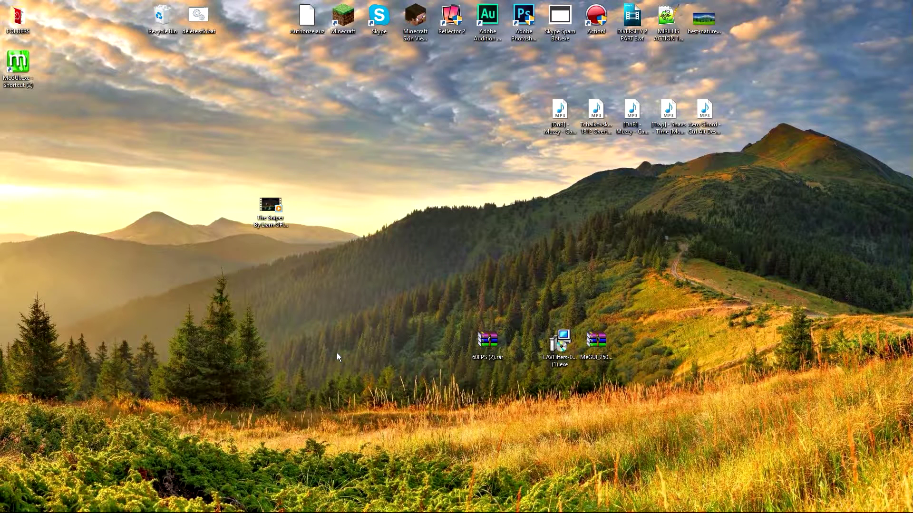
Step: Reposition the Sniper video on the desktop and check the frame rate in its file details
{"action": "left_click_drag", "start_coordinate": [284, 211], "coordinate": [242, 173]}
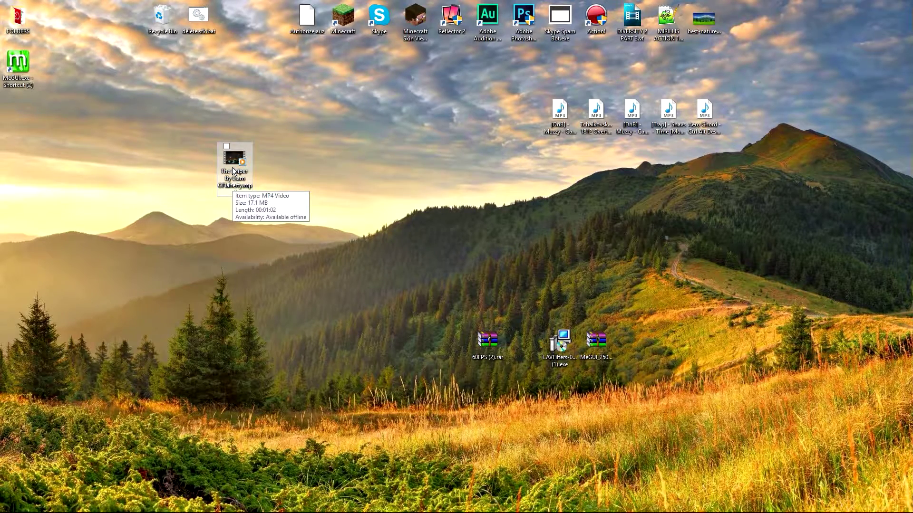
{"action": "right_click", "coordinate": [231, 172]}
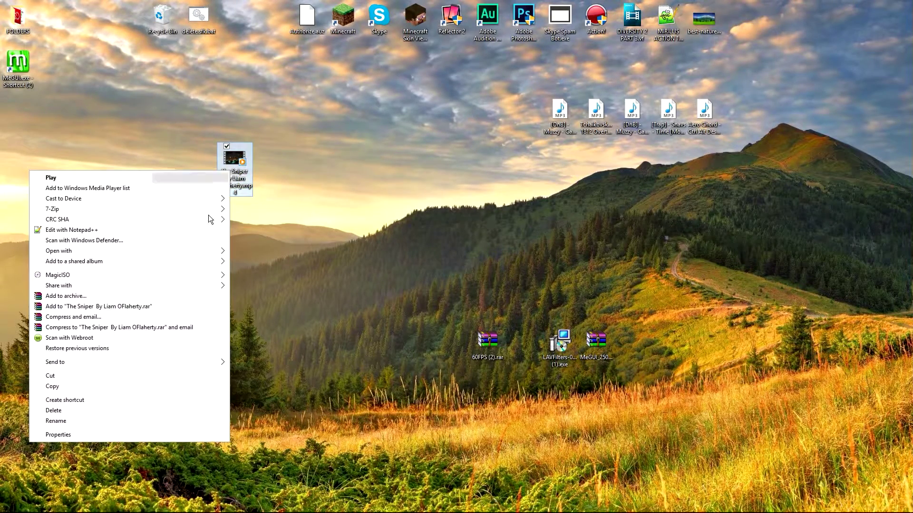
{"action": "left_click", "coordinate": [62, 435]}
{"action": "left_click", "coordinate": [294, 194]}
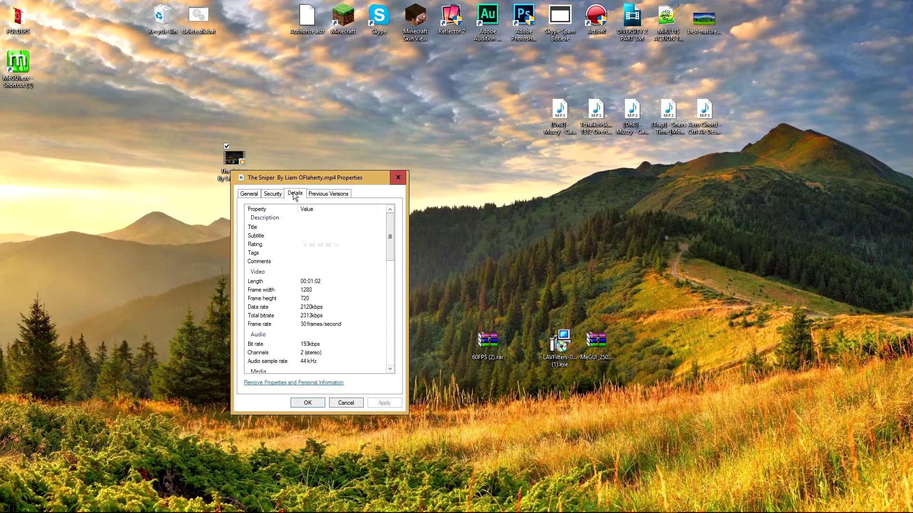
{"action": "left_click", "coordinate": [321, 326]}
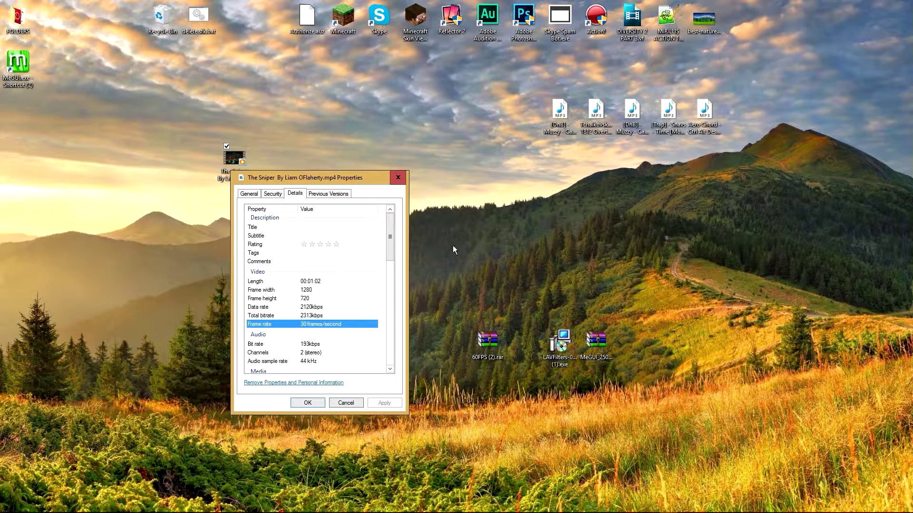
{"action": "left_click", "coordinate": [399, 178]}
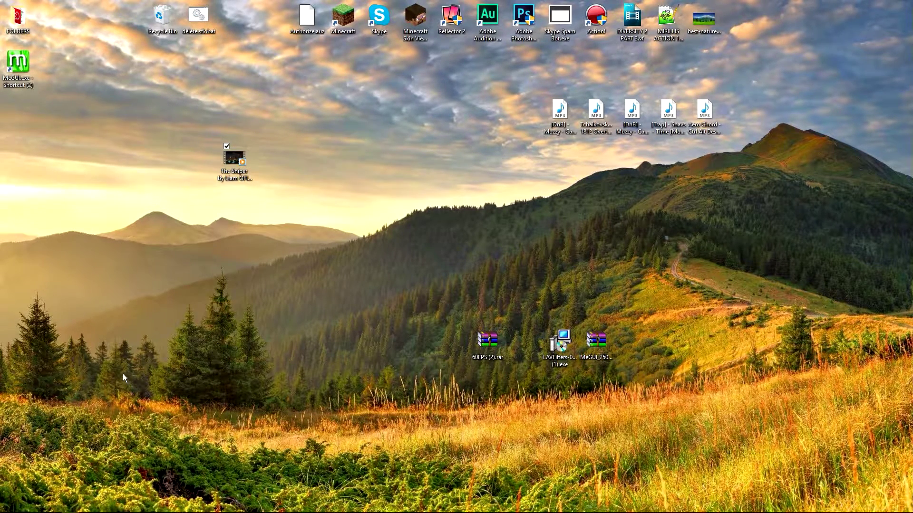
Step: Switch to Chrome, request the English 64-bit WinRAR installer from the RARLAB downloads page, and discard the download
{"action": "left_click", "coordinate": [69, 506]}
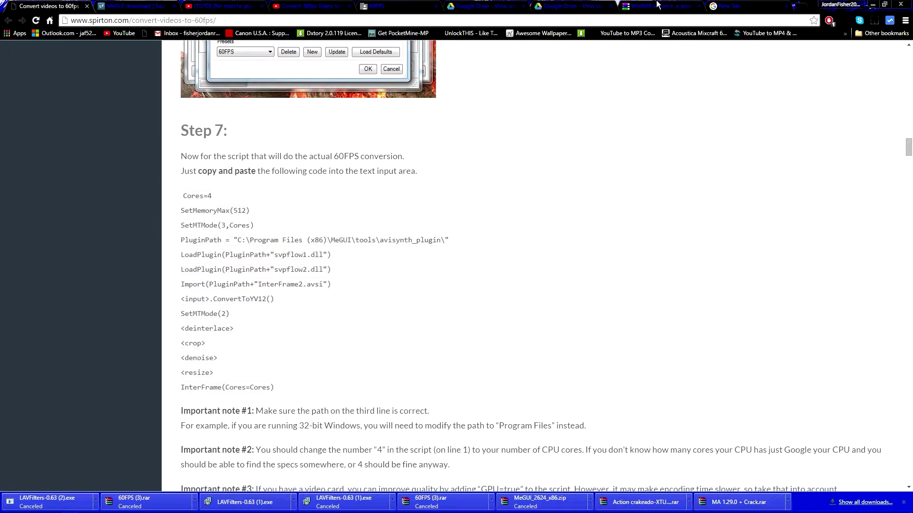
{"action": "left_click", "coordinate": [661, 5]}
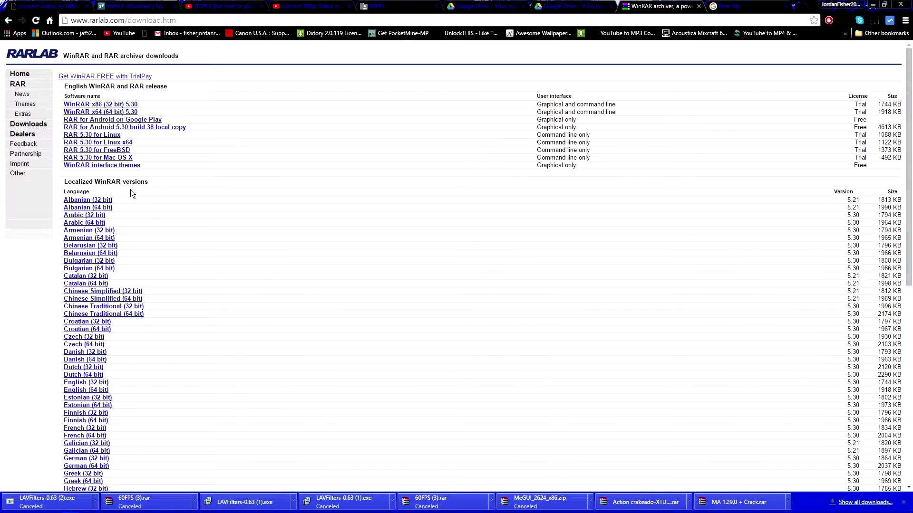
{"action": "left_click", "coordinate": [81, 390]}
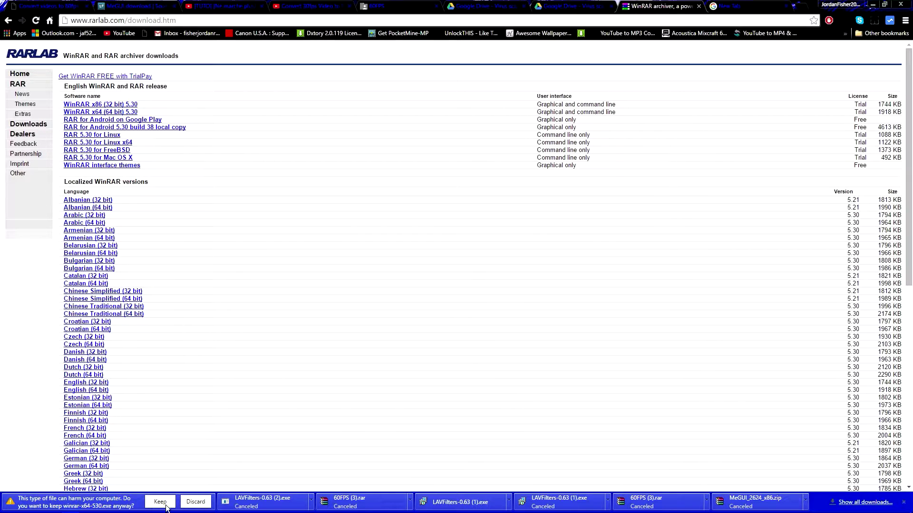
{"action": "mouse_move", "coordinate": [133, 512]}
{"action": "left_click", "coordinate": [202, 503]}
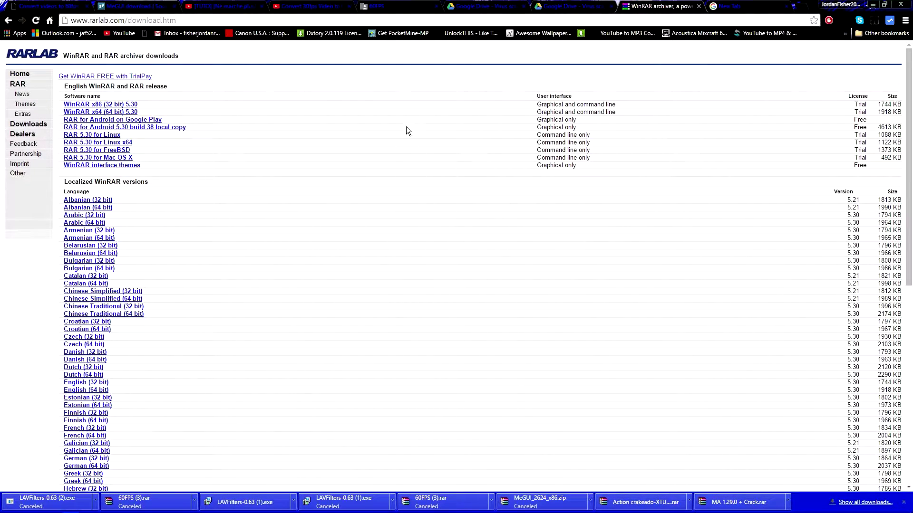
Step: Start downloading 60FPS.rar from the shared Google Drive folder despite the virus-scan notice, and cancel the download
{"action": "left_click", "coordinate": [373, 6]}
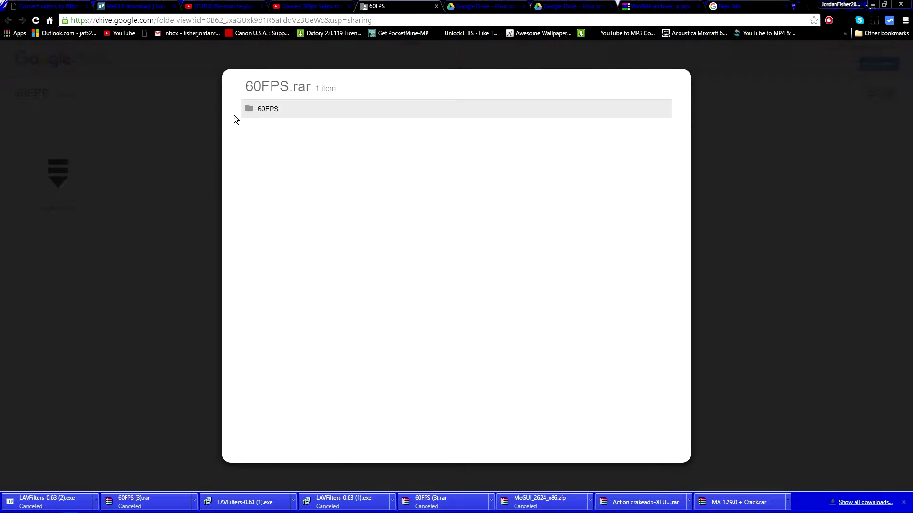
{"action": "left_click", "coordinate": [196, 125]}
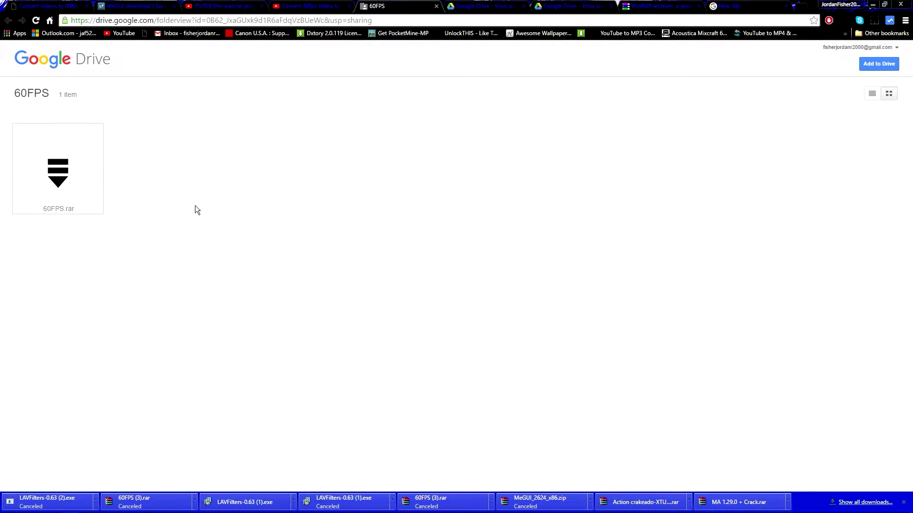
{"action": "left_click", "coordinate": [56, 172]}
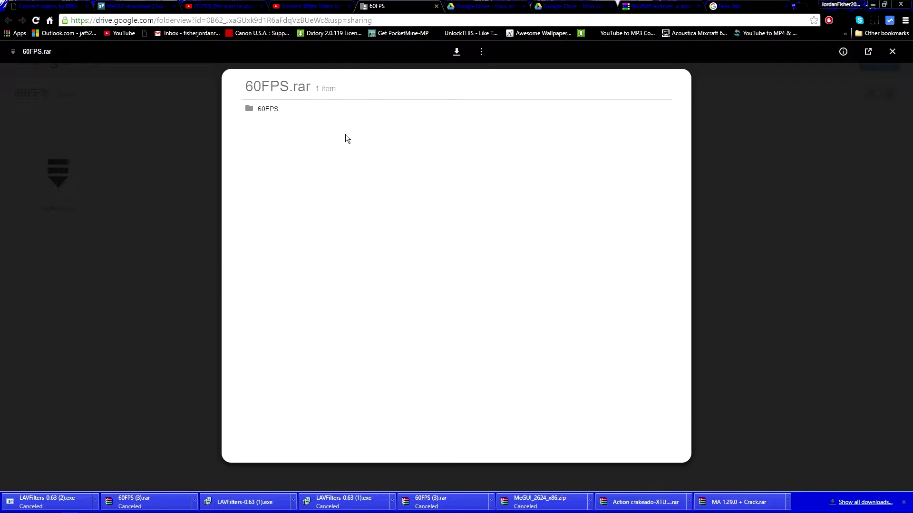
{"action": "left_click", "coordinate": [278, 116]}
{"action": "left_click", "coordinate": [236, 87]}
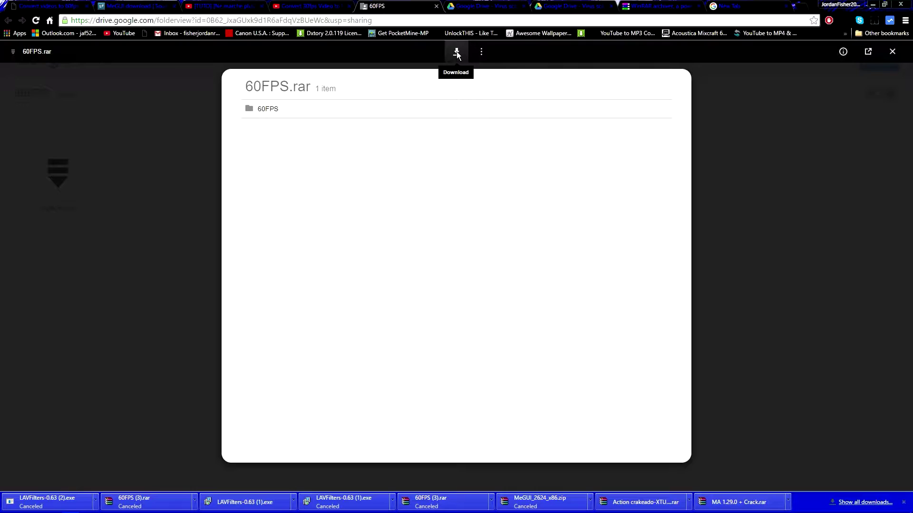
{"action": "left_click", "coordinate": [456, 52]}
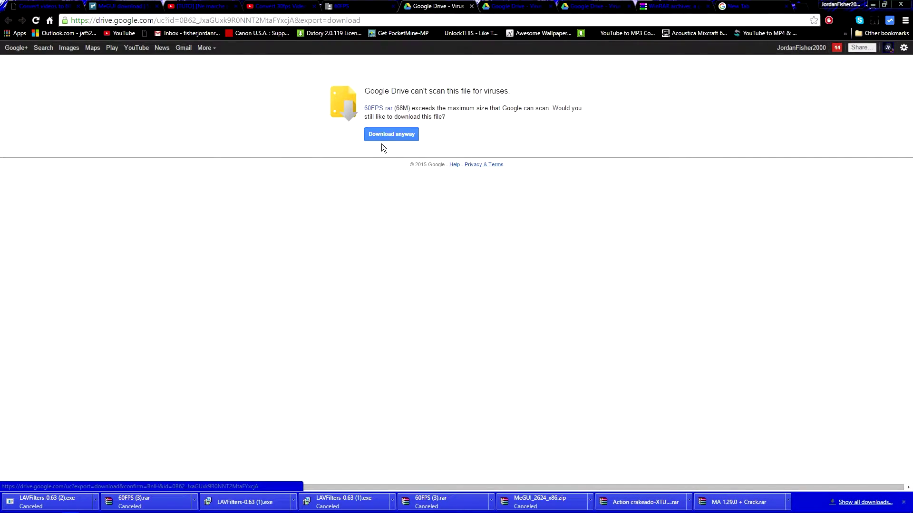
{"action": "left_click", "coordinate": [389, 131]}
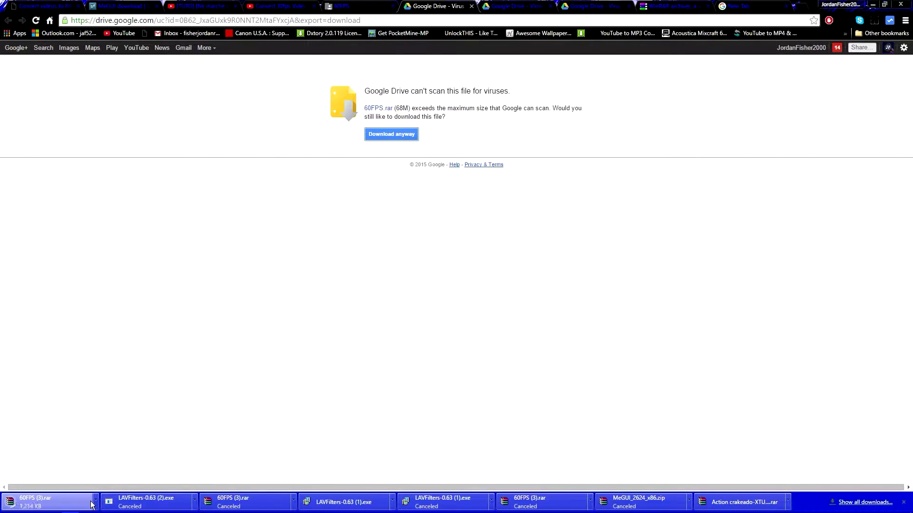
{"action": "left_click", "coordinate": [88, 502]}
{"action": "left_click", "coordinate": [114, 484]}
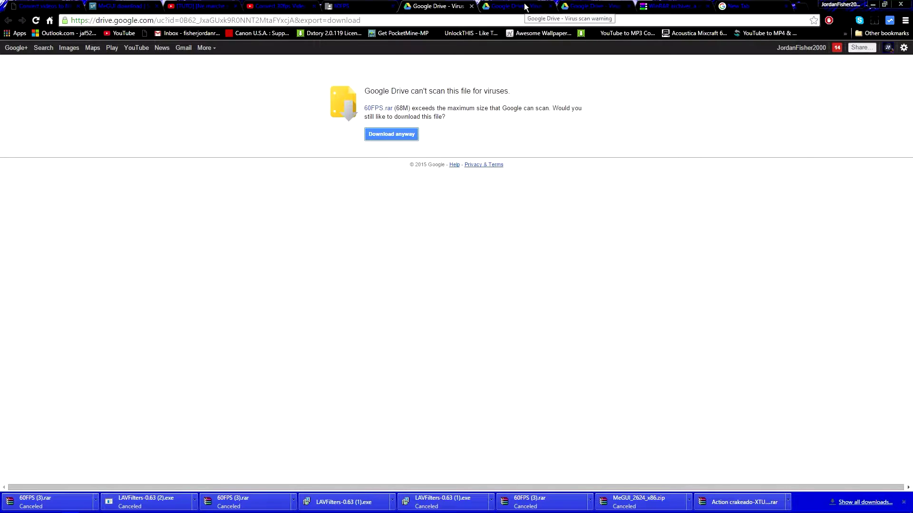
Step: Open the MeGUI download from its SourceForge project page and return to the project summary before it starts
{"action": "left_click", "coordinate": [127, 8]}
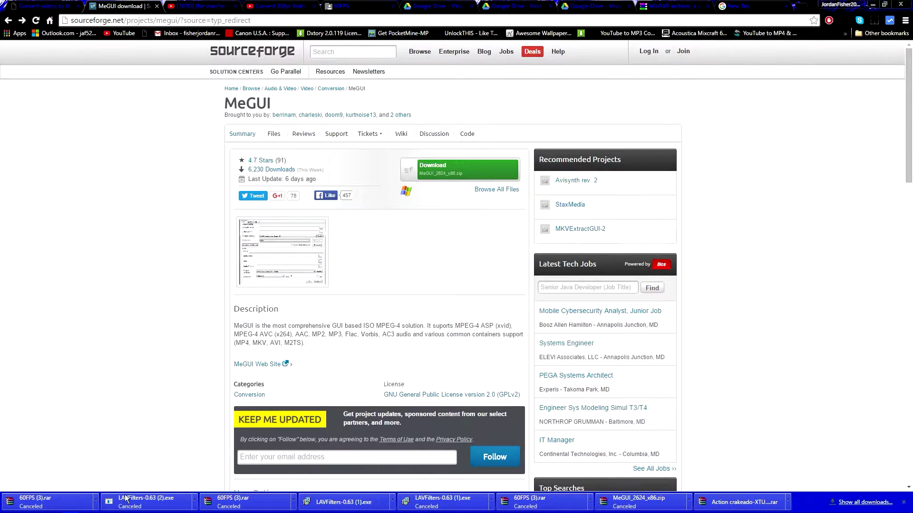
{"action": "left_click", "coordinate": [450, 171]}
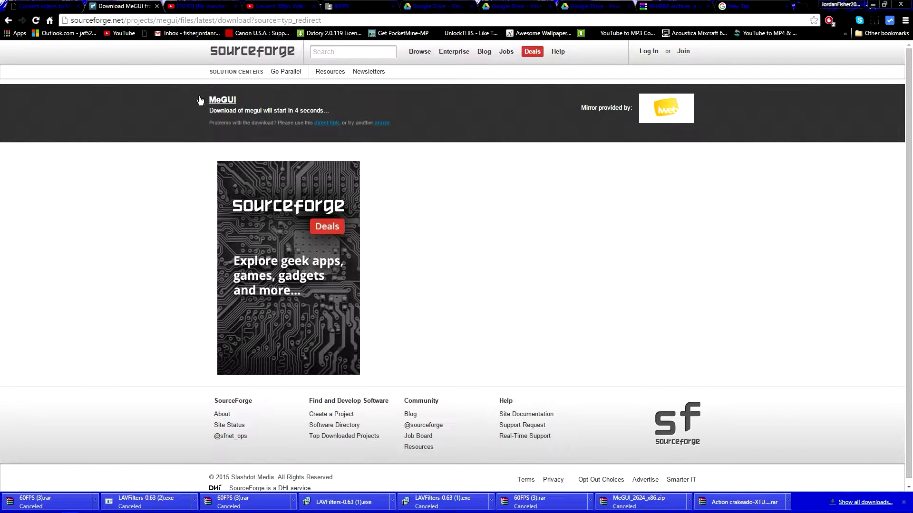
{"action": "left_click", "coordinate": [8, 21]}
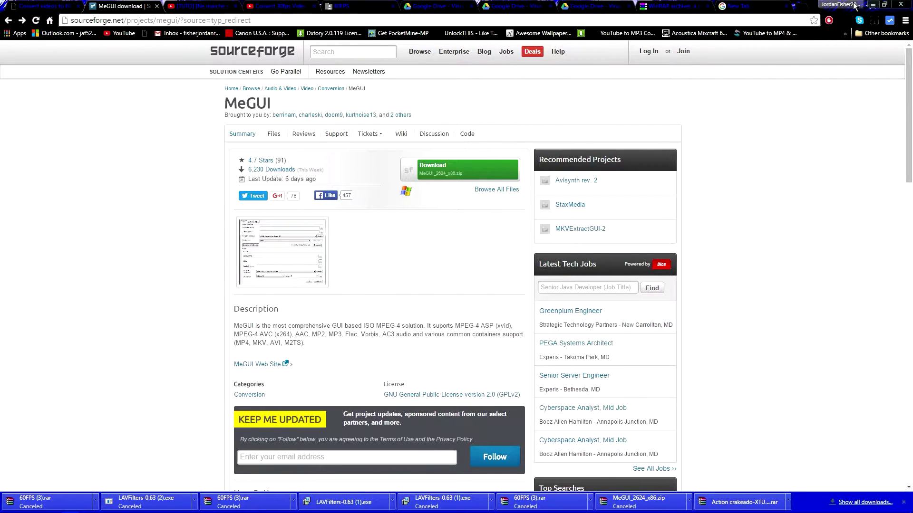
Step: Return to the desktop and line up the 60FPS archive, MeGUI archive and LAVFilters installer side by side
{"action": "left_click", "coordinate": [872, 5]}
{"action": "left_click_drag", "start_coordinate": [491, 350], "coordinate": [378, 260]}
{"action": "left_click_drag", "start_coordinate": [436, 273], "coordinate": [435, 270]}
{"action": "left_click_drag", "start_coordinate": [557, 336], "coordinate": [452, 243]}
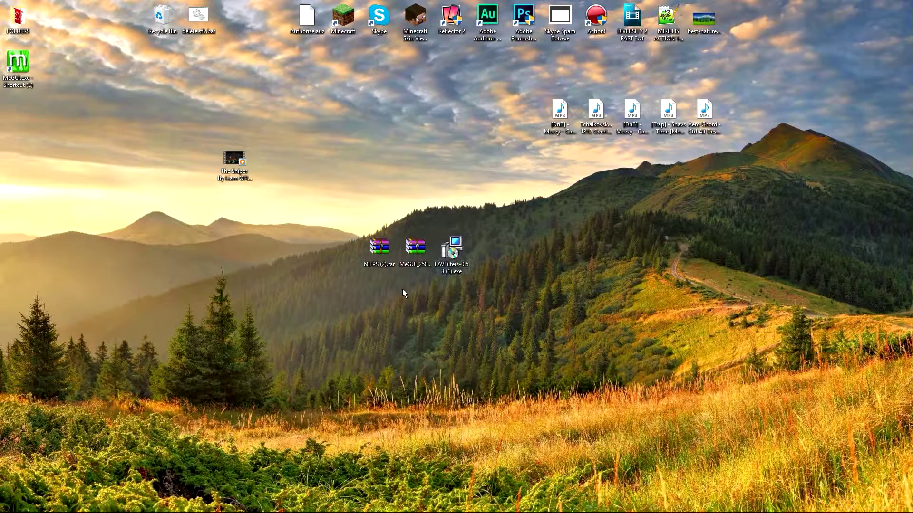
Step: Back in Chrome, start downloading the LAV Filters installer from files.1f0.de/lavf/LAVFilters-0.63.exe, and cancel the download
{"action": "left_click", "coordinate": [69, 507]}
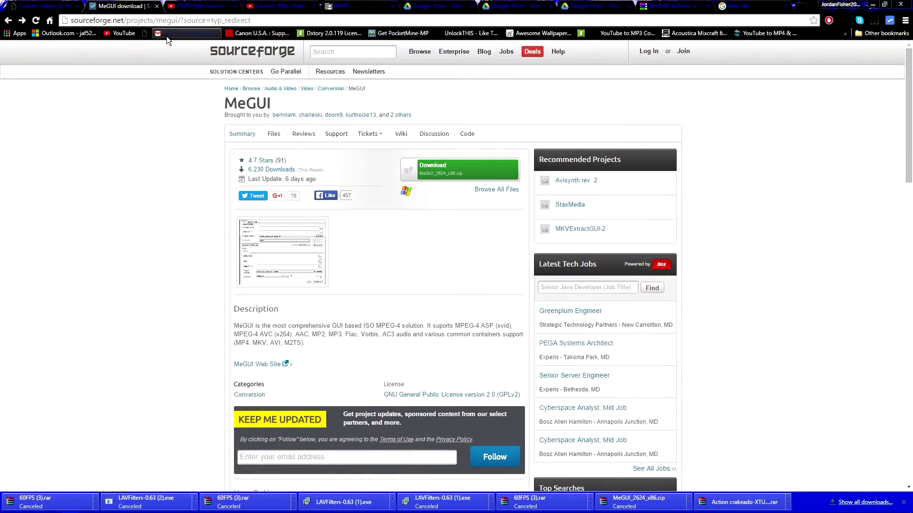
{"action": "left_click", "coordinate": [48, 4]}
{"action": "left_click", "coordinate": [111, 4]}
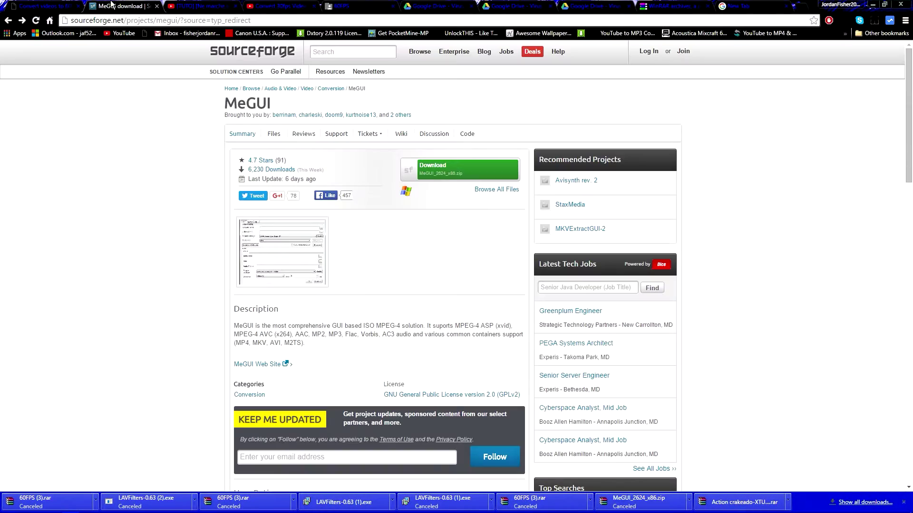
{"action": "left_click", "coordinate": [735, 6]}
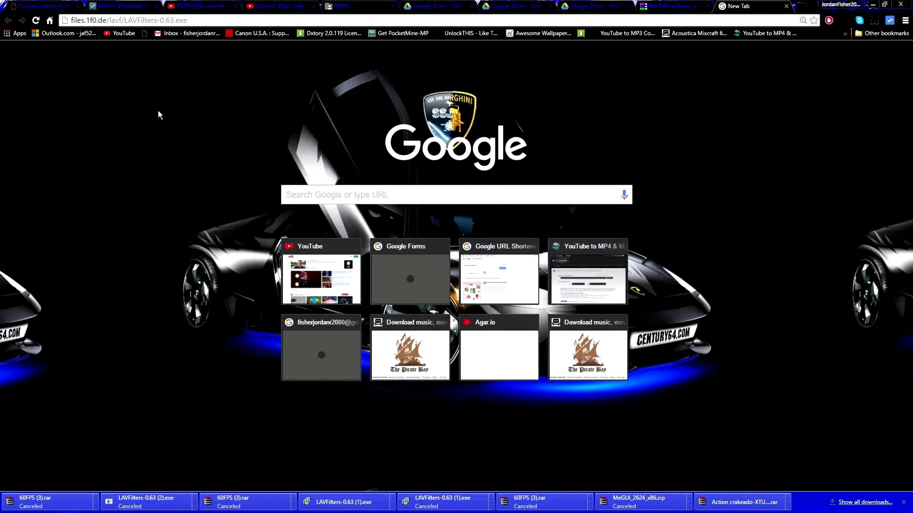
{"action": "left_click", "coordinate": [158, 20]}
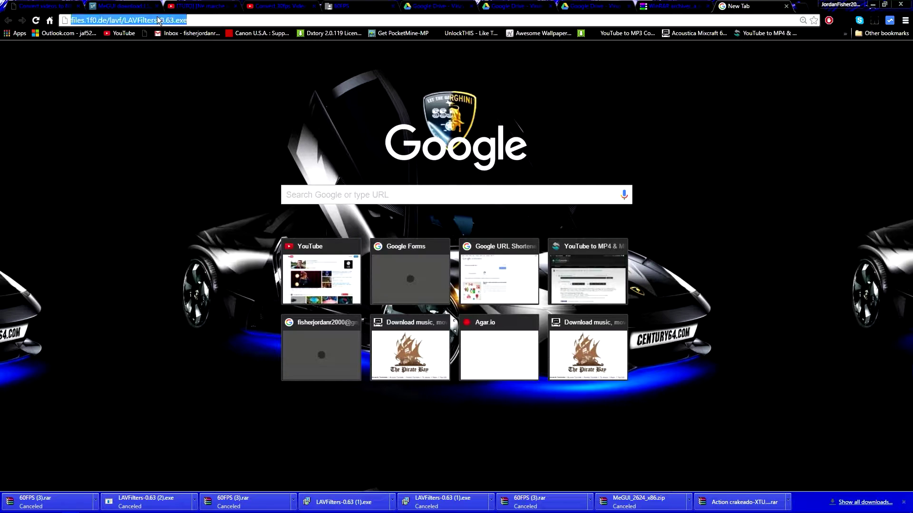
{"action": "key", "text": "Return"}
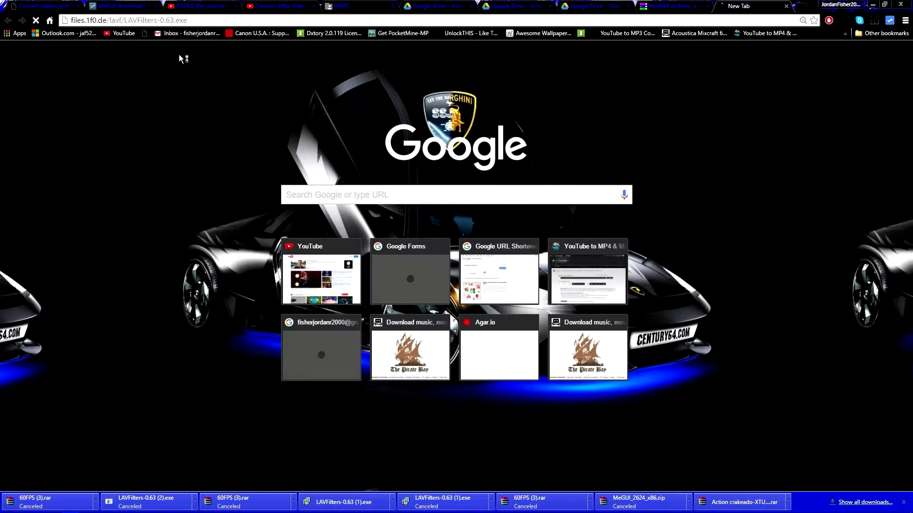
{"action": "left_click", "coordinate": [96, 500]}
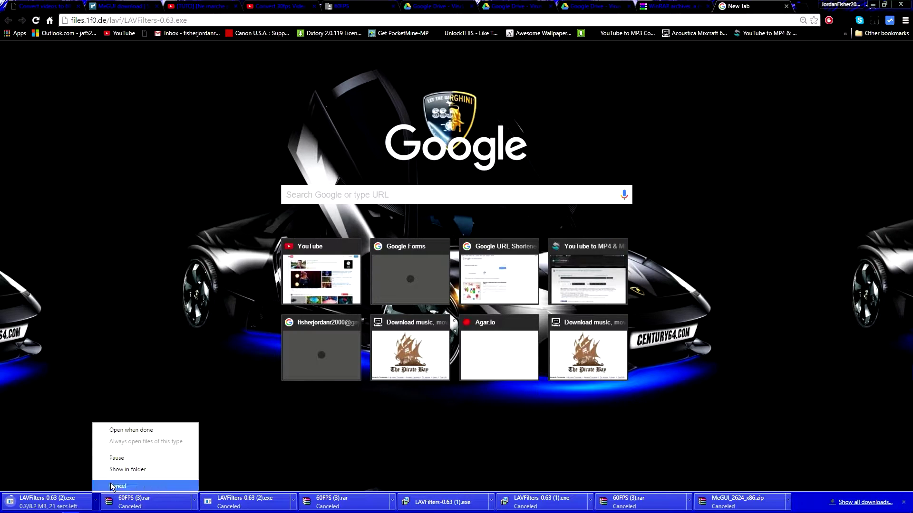
{"action": "left_click", "coordinate": [112, 487]}
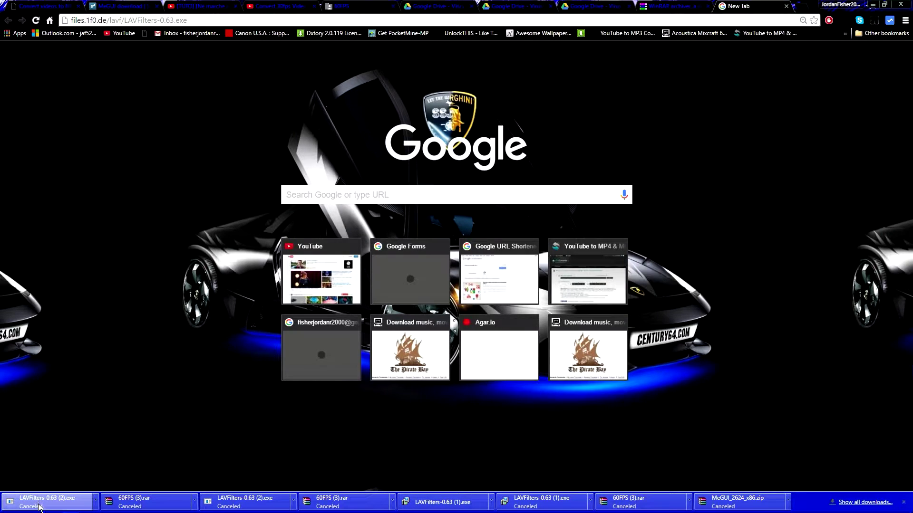
Step: Return to the desktop, try to launch the MeGUI.exe shortcut, and delete the broken shortcut
{"action": "left_click", "coordinate": [873, 4]}
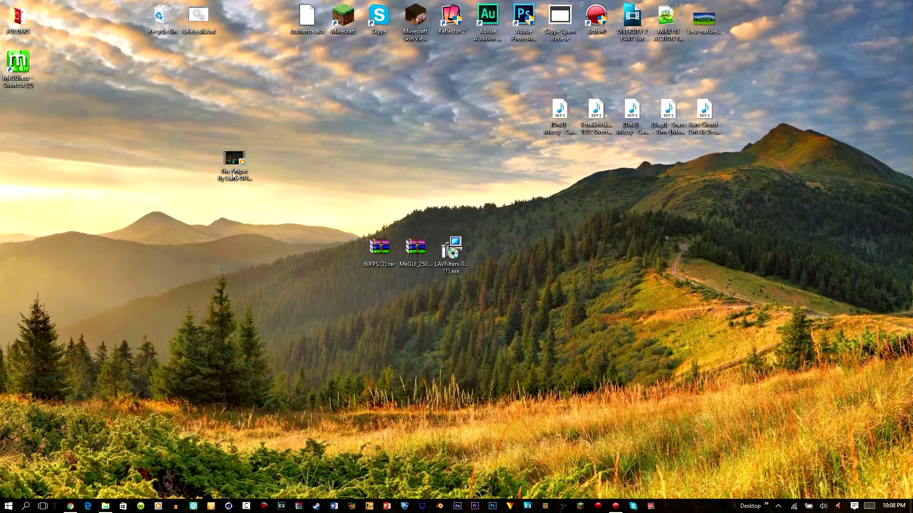
{"action": "double_click", "coordinate": [25, 80]}
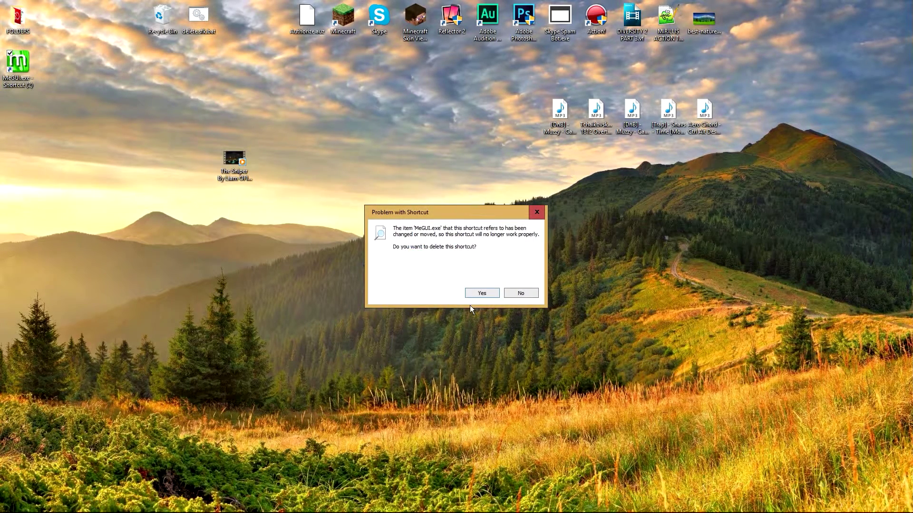
{"action": "left_click", "coordinate": [477, 293]}
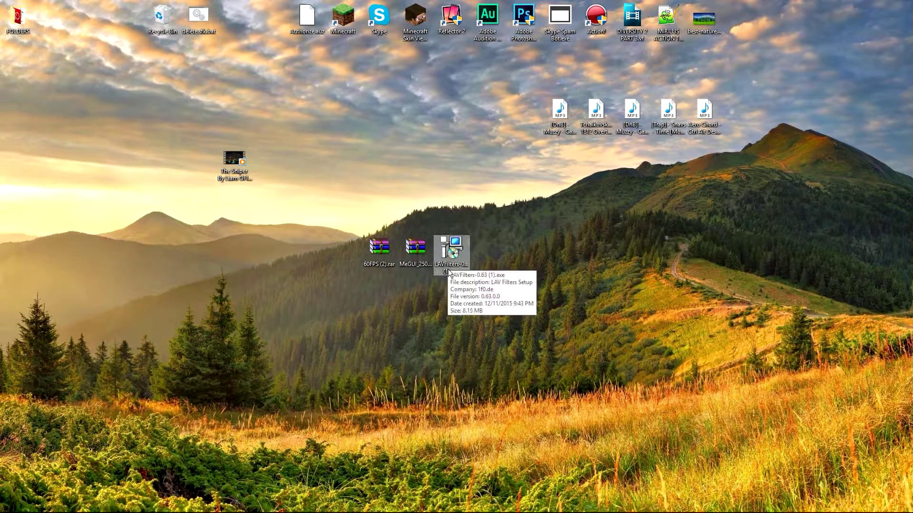
Step: Extract the 60FPS (2).rar archive into its own 60FPS (2) folder and place the folder beside the archive
{"action": "left_click_drag", "start_coordinate": [389, 262], "coordinate": [309, 260]}
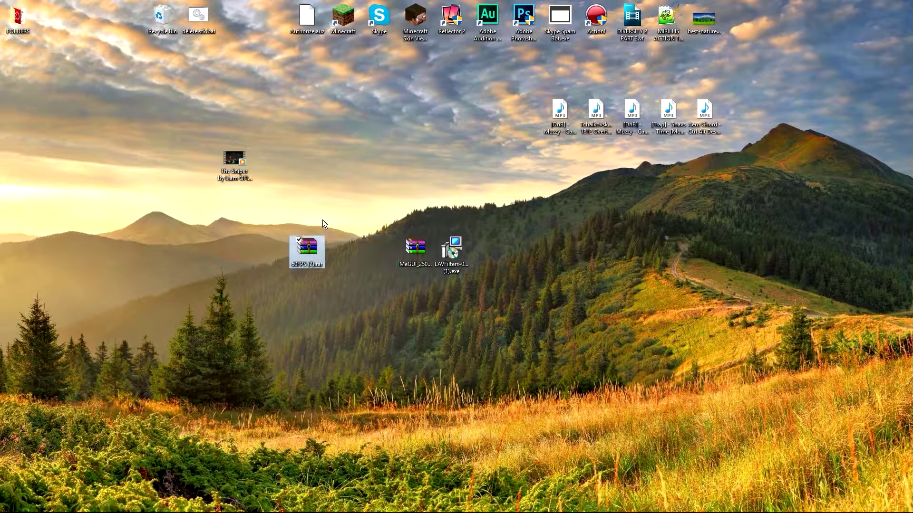
{"action": "right_click", "coordinate": [312, 257]}
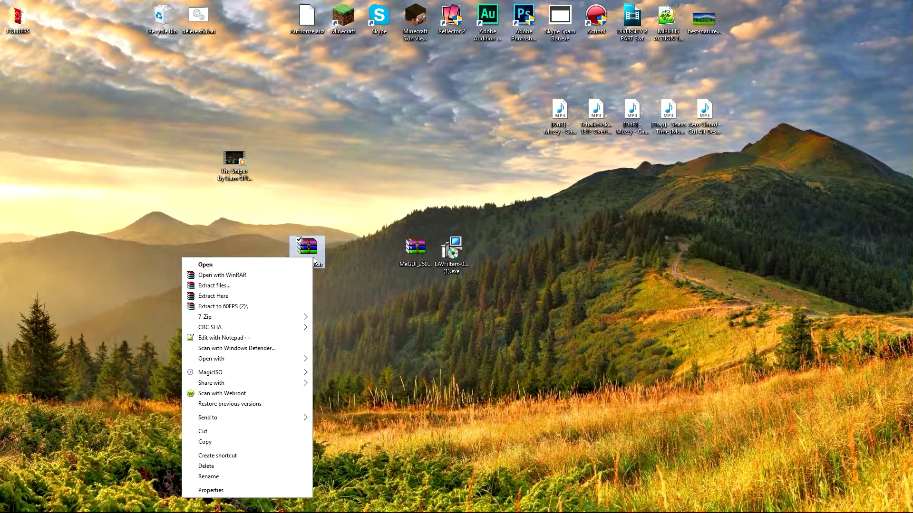
{"action": "left_click", "coordinate": [240, 307]}
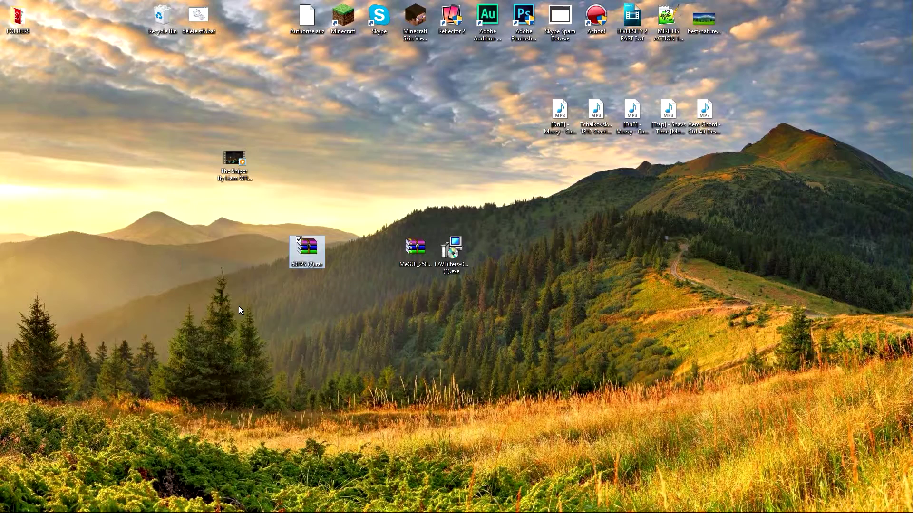
{"action": "left_click_drag", "start_coordinate": [17, 63], "coordinate": [274, 257]}
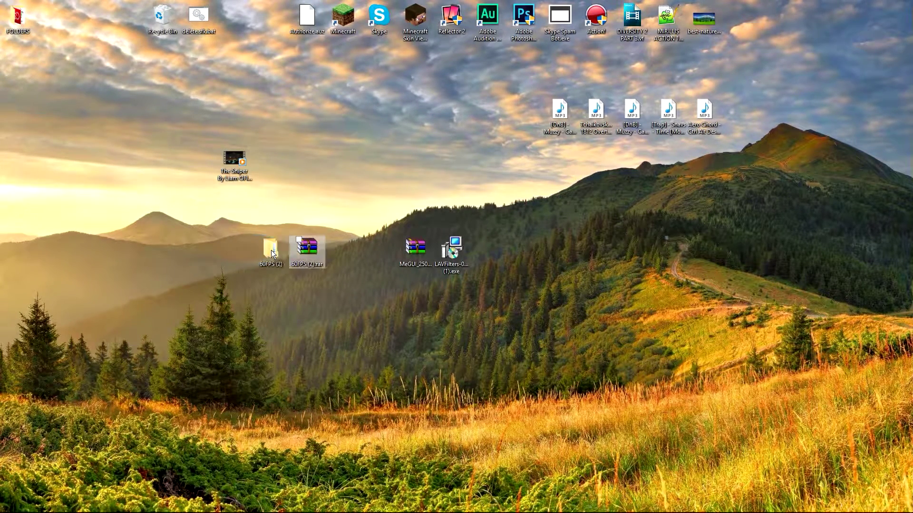
Step: Move the MeGUI_2507_x86.zip archive to an empty area below the other files and extract it
{"action": "left_click_drag", "start_coordinate": [417, 259], "coordinate": [386, 340]}
{"action": "right_click", "coordinate": [386, 341]}
{"action": "left_click", "coordinate": [347, 150]}
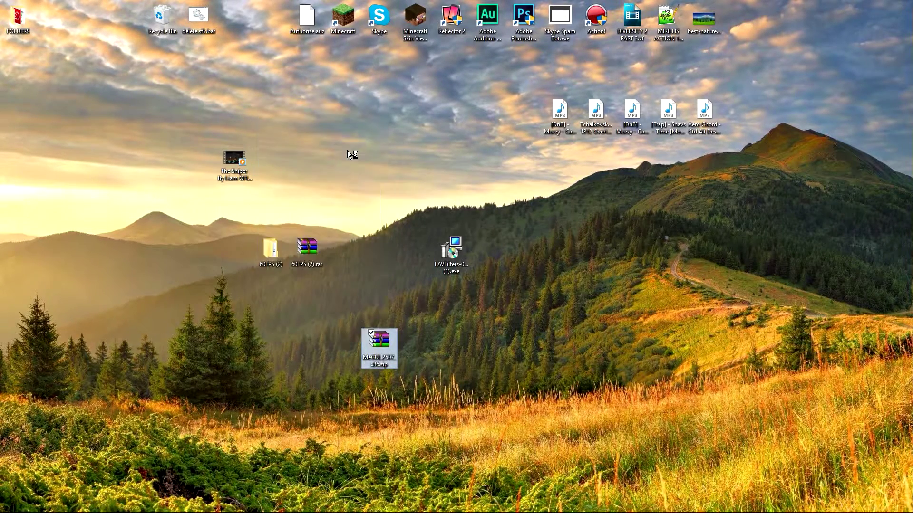
Step: Extract the MeGUI_2507_x86.zip archive into its own MeGUI_2507_x86 folder and place that folder beside the archive
{"action": "right_click", "coordinate": [382, 347]}
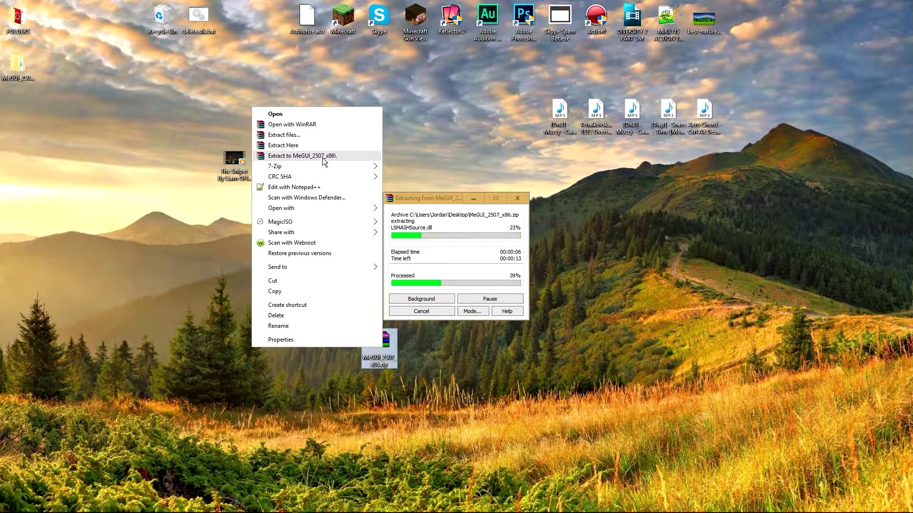
{"action": "left_click", "coordinate": [468, 382]}
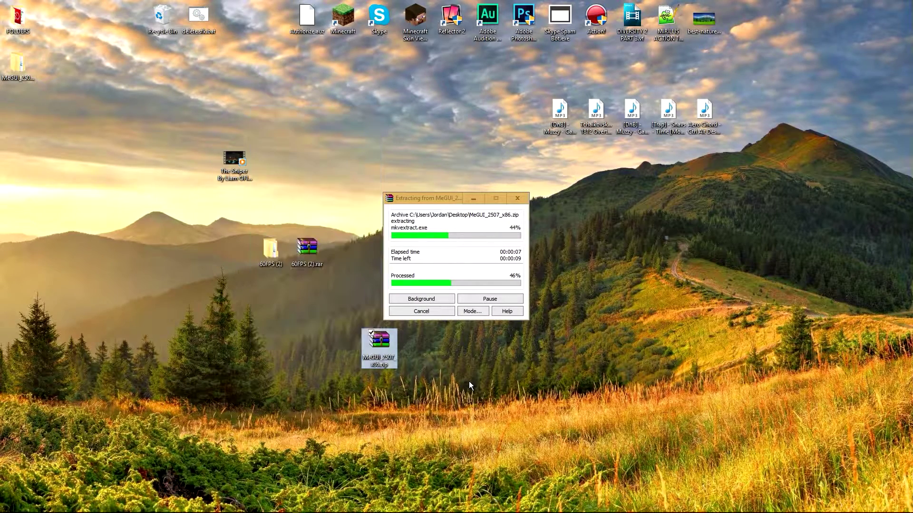
{"action": "left_click_drag", "start_coordinate": [22, 71], "coordinate": [420, 351]}
{"action": "left_click_drag", "start_coordinate": [350, 292], "coordinate": [435, 368]}
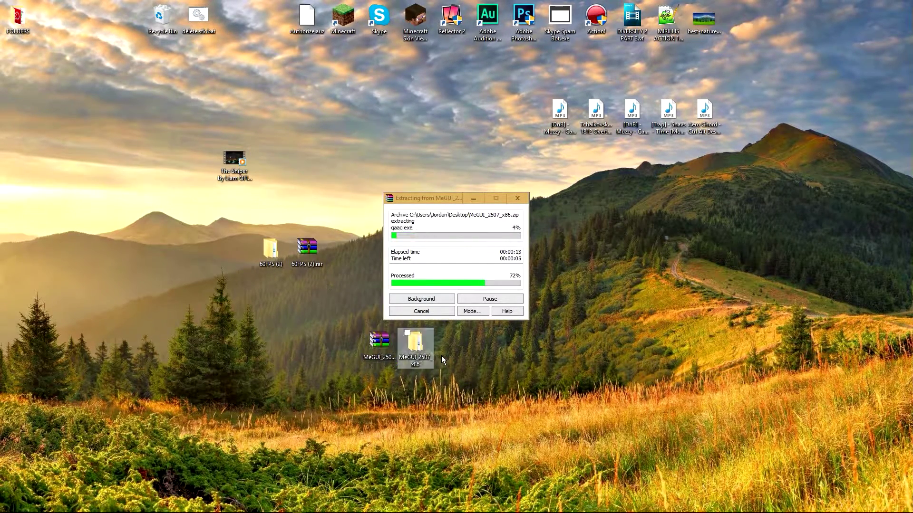
Step: Move the MeGUI folder and archive below the 60FPS files, and place the LAV Filters installer between the two pairs
{"action": "left_click_drag", "start_coordinate": [366, 350], "coordinate": [309, 395]}
{"action": "left_click_drag", "start_coordinate": [314, 342], "coordinate": [272, 347]}
{"action": "left_click_drag", "start_coordinate": [305, 388], "coordinate": [312, 347]}
{"action": "left_click_drag", "start_coordinate": [454, 269], "coordinate": [345, 301]}
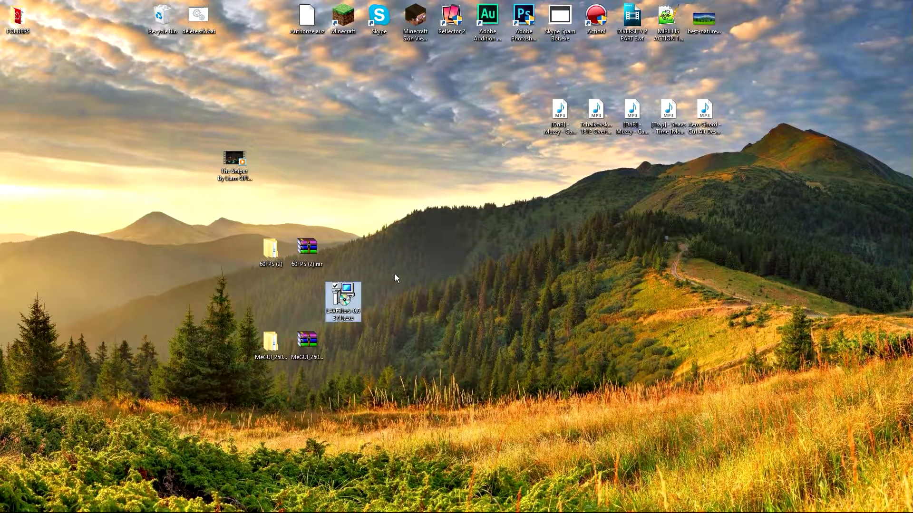
Step: Run the LAV Filters installer through to its Ready to Install page with the default options, and exit setup
{"action": "double_click", "coordinate": [344, 301]}
{"action": "left_click", "coordinate": [490, 271]}
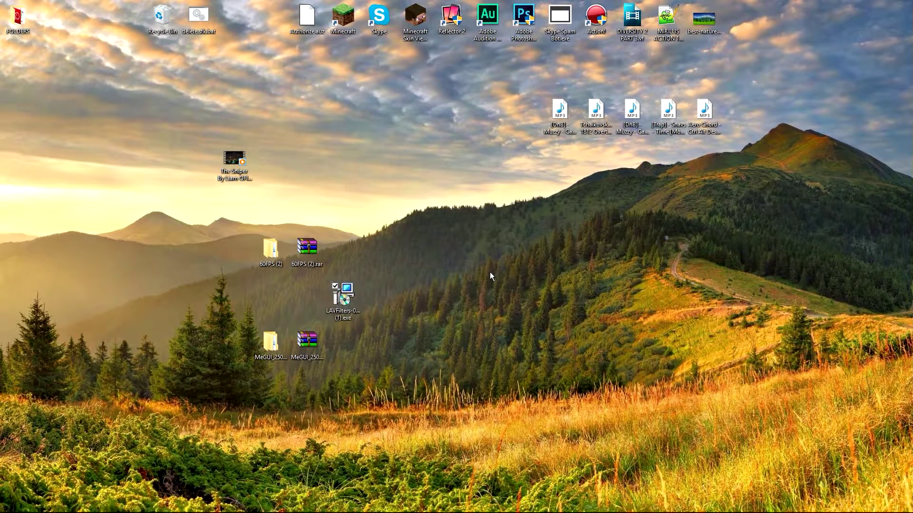
{"action": "left_click", "coordinate": [514, 280]}
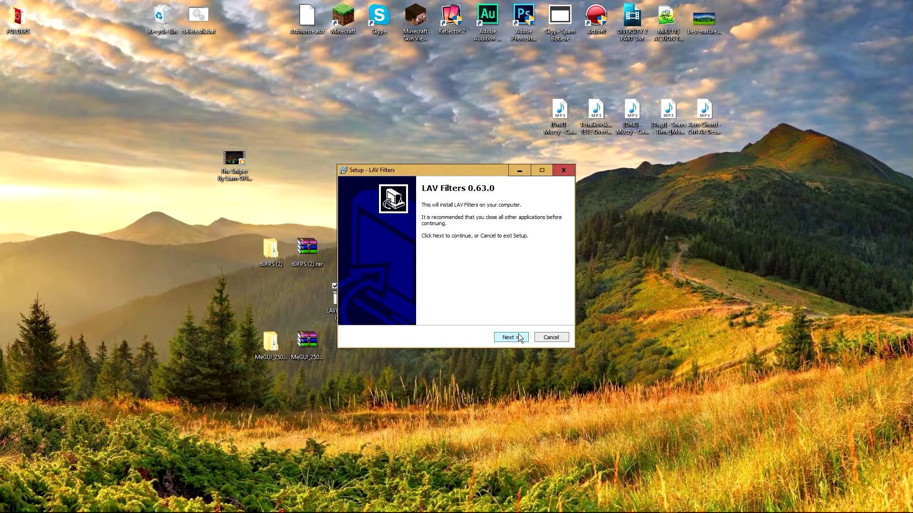
{"action": "left_click", "coordinate": [514, 336]}
{"action": "left_click", "coordinate": [506, 338]}
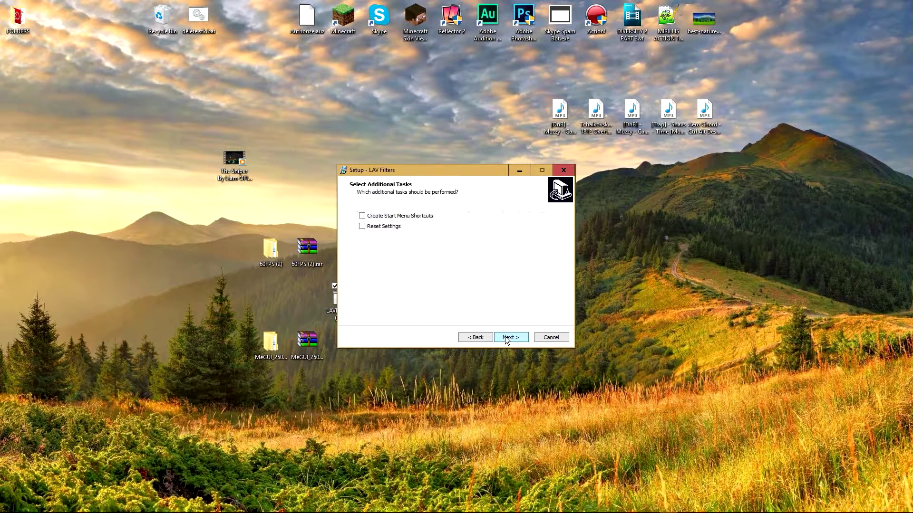
{"action": "left_click", "coordinate": [505, 338]}
{"action": "left_click", "coordinate": [505, 337]}
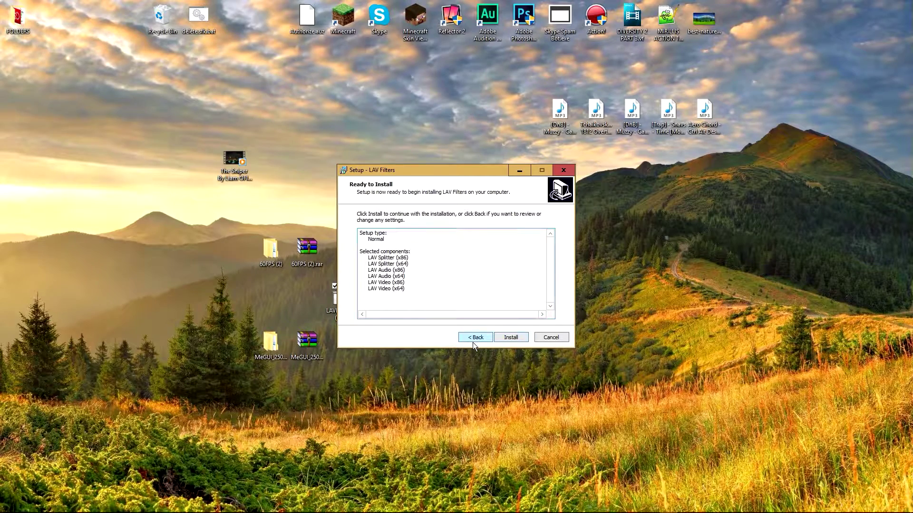
{"action": "left_click", "coordinate": [564, 169]}
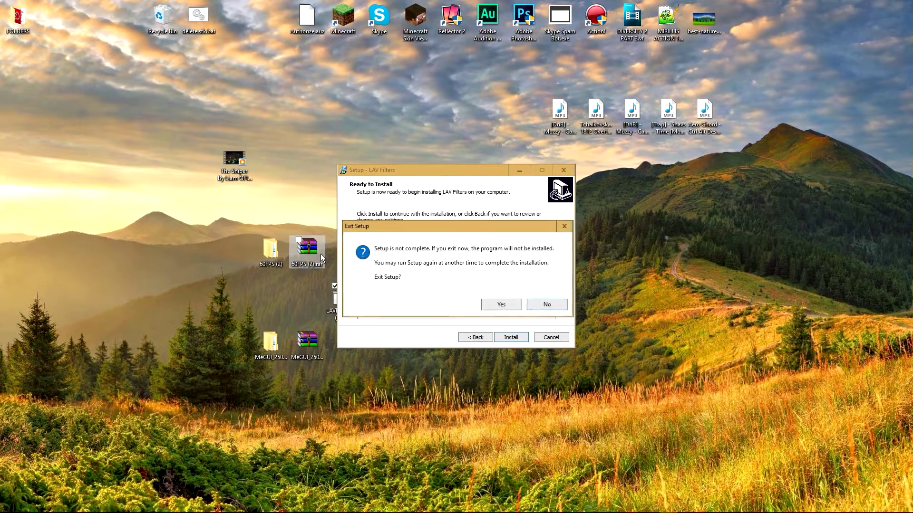
{"action": "left_click", "coordinate": [495, 304]}
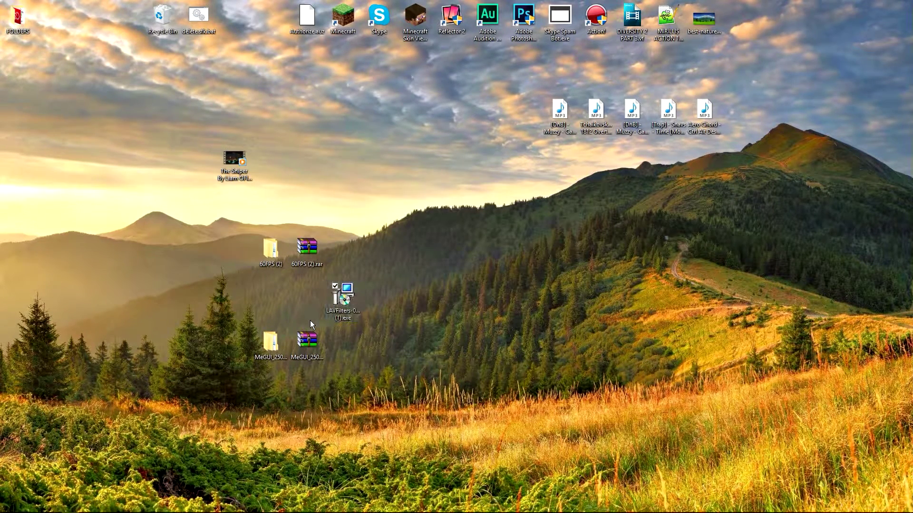
Step: In the 60FPS (2)\60FPS folder, run mkvtoolnix-64bit-8.2.0-setup.exe as far as the install location page, and exit setup
{"action": "double_click", "coordinate": [272, 255]}
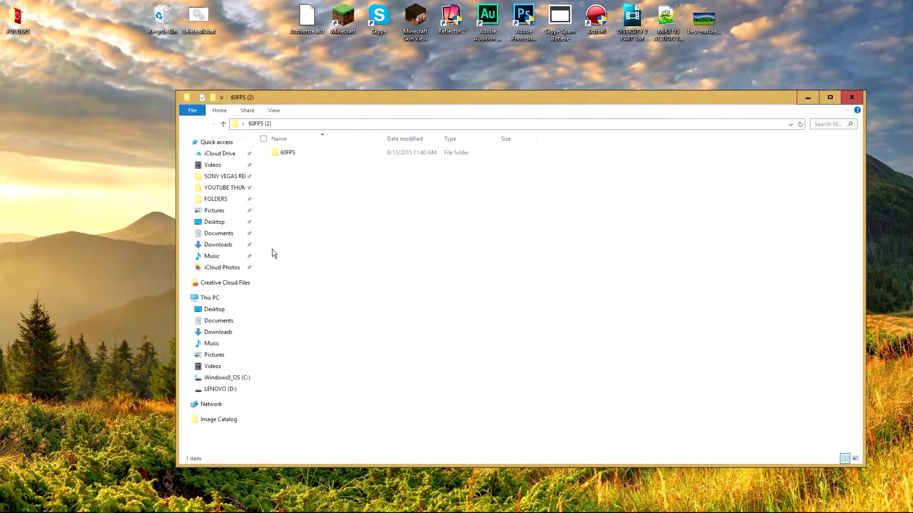
{"action": "double_click", "coordinate": [297, 153]}
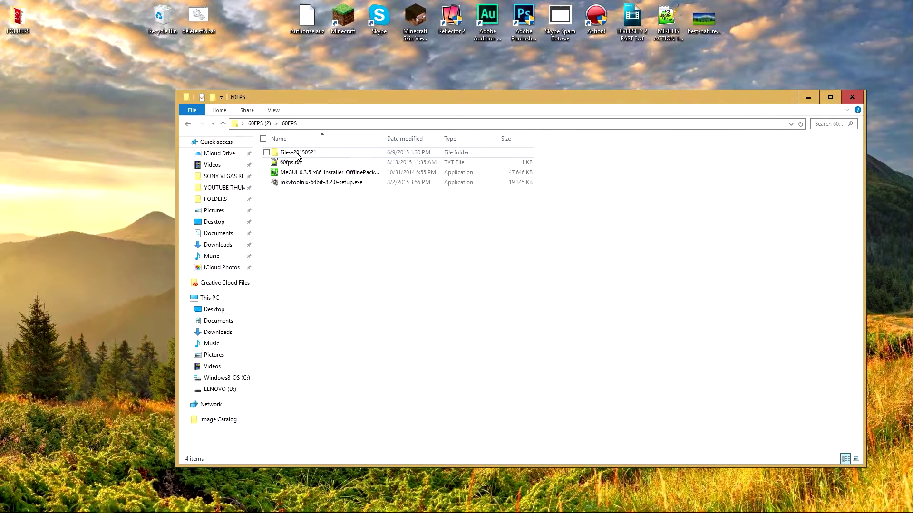
{"action": "double_click", "coordinate": [301, 184]}
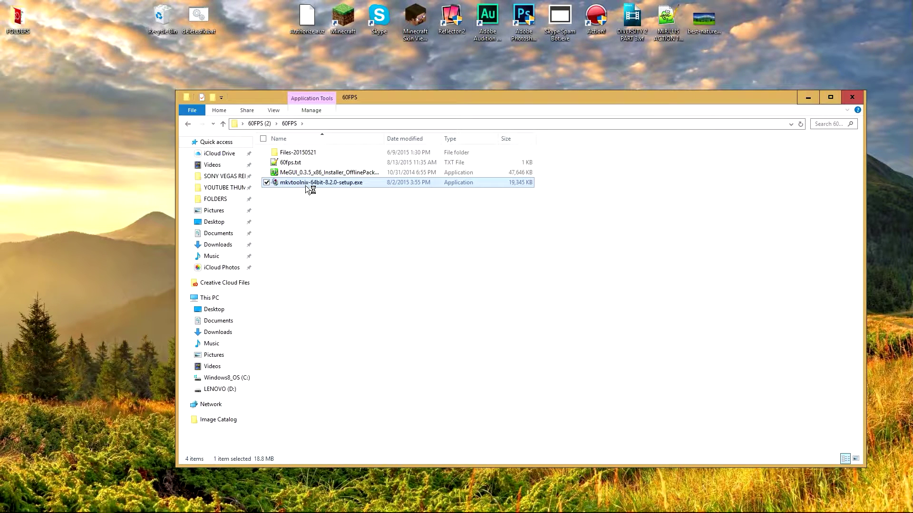
{"action": "left_click", "coordinate": [553, 312]}
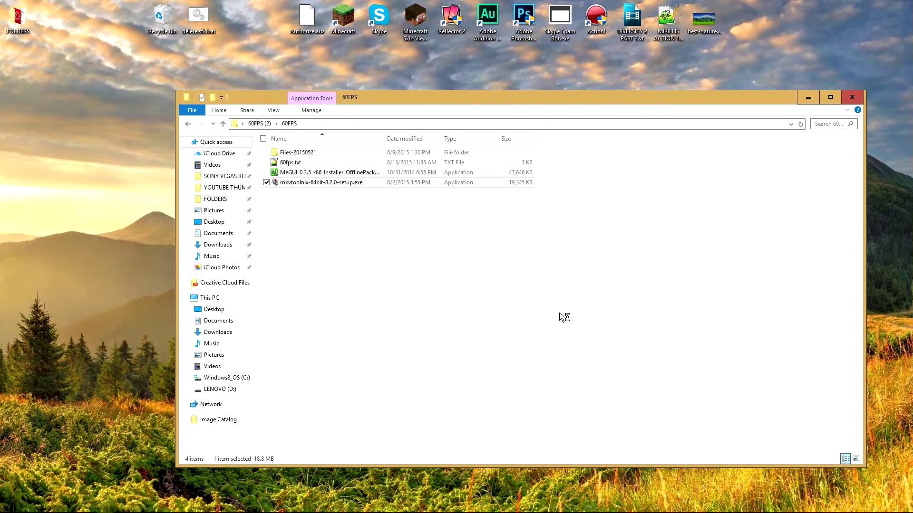
{"action": "left_click", "coordinate": [515, 334]}
{"action": "left_click_drag", "start_coordinate": [435, 279], "coordinate": [352, 282]}
{"action": "key", "text": "Home"}
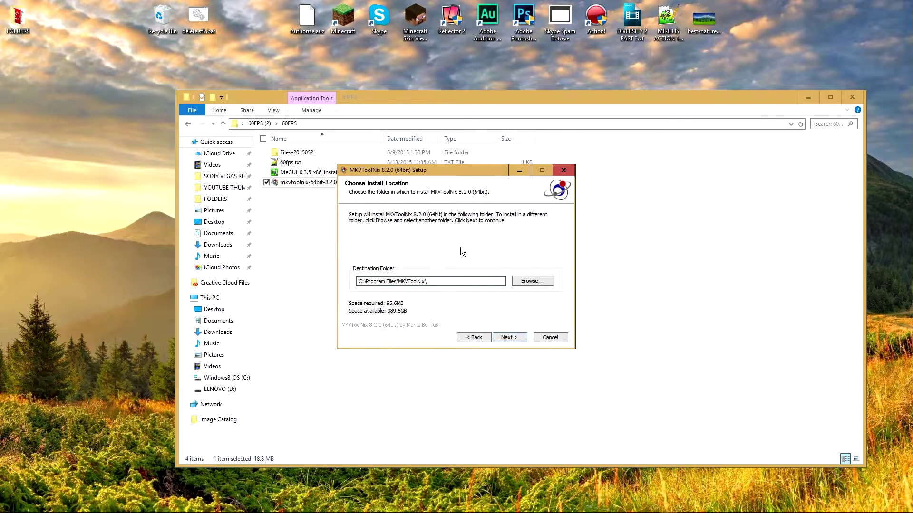
{"action": "left_click", "coordinate": [563, 170]}
{"action": "left_click", "coordinate": [489, 295]}
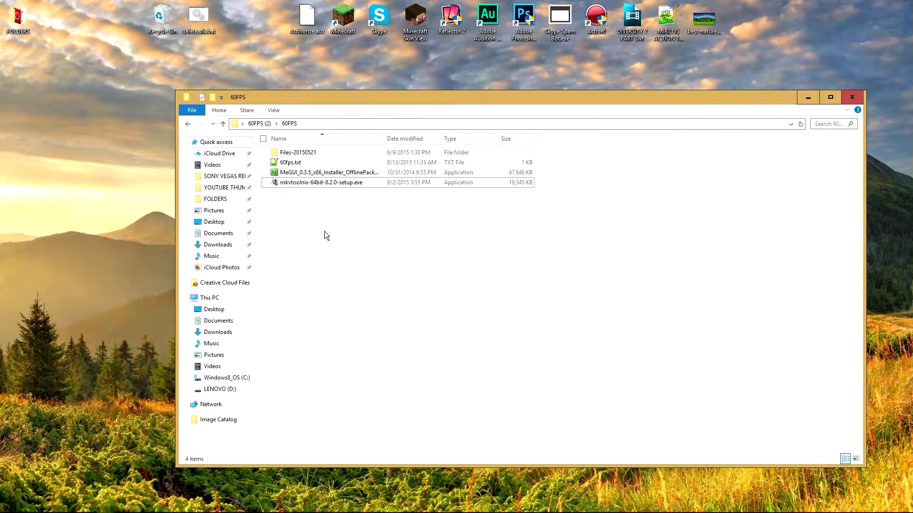
Step: In the Files-20150521 folder, run AviSynth.exe as far as the install location page, and exit setup
{"action": "double_click", "coordinate": [305, 153]}
{"action": "double_click", "coordinate": [295, 163]}
{"action": "left_click", "coordinate": [561, 313]}
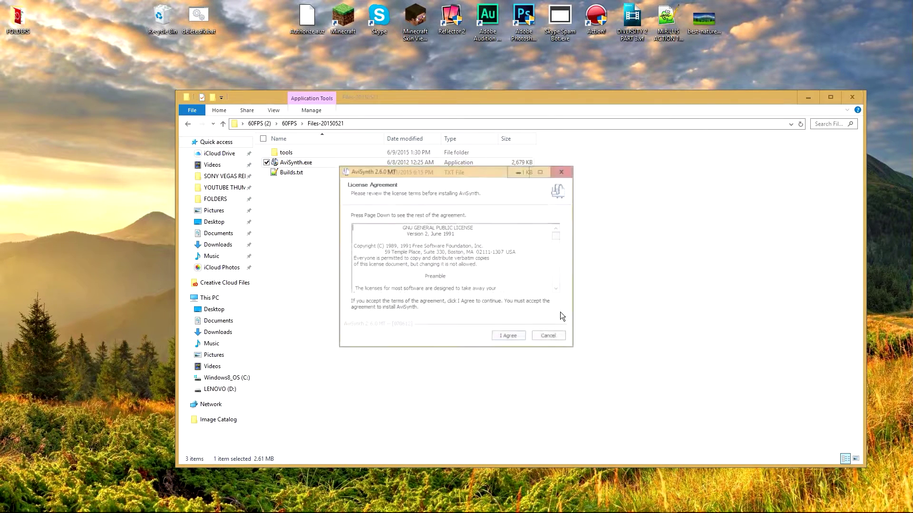
{"action": "left_click", "coordinate": [508, 337]}
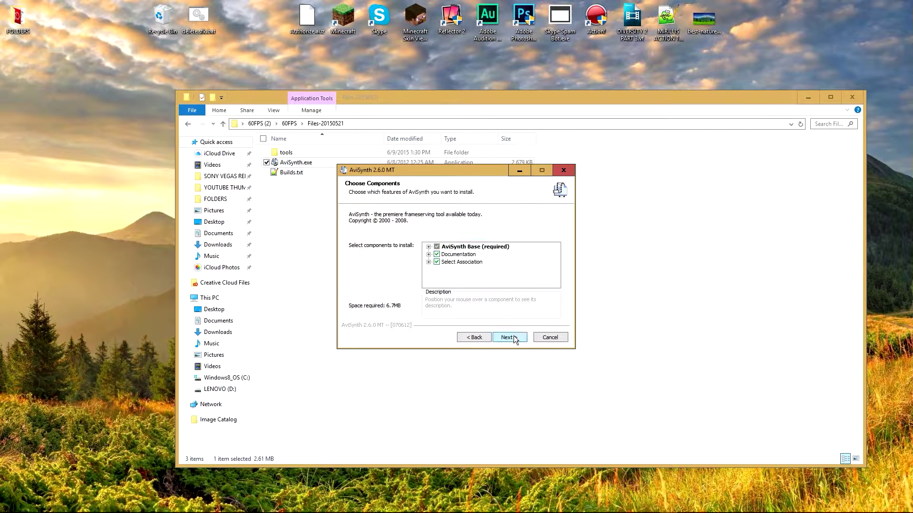
{"action": "left_click", "coordinate": [509, 336]}
{"action": "left_click_drag", "start_coordinate": [436, 281], "coordinate": [340, 278]}
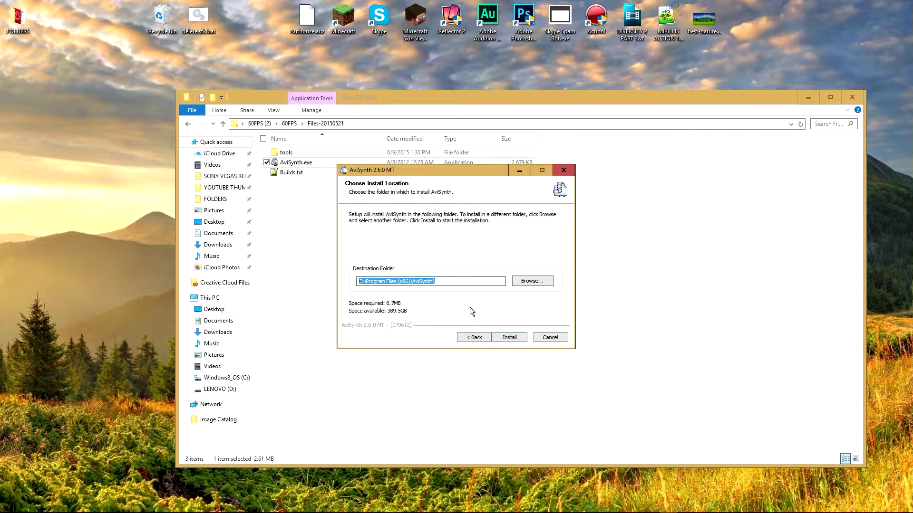
{"action": "left_click", "coordinate": [563, 170]}
{"action": "left_click", "coordinate": [488, 296]}
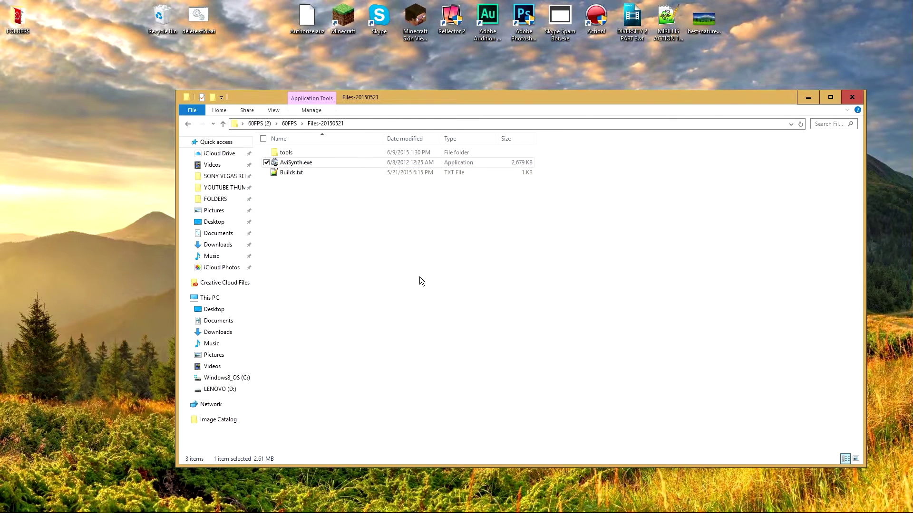
Step: Copy all the files from the tools\avisynth_plugin folder inside Files-20150521, and close the folder window
{"action": "double_click", "coordinate": [307, 153]}
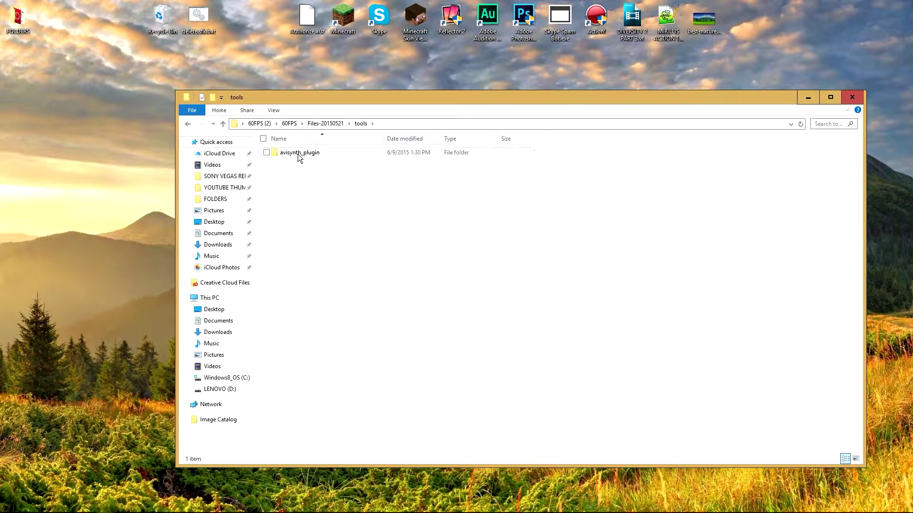
{"action": "double_click", "coordinate": [298, 154]}
{"action": "left_click_drag", "start_coordinate": [299, 225], "coordinate": [298, 155]}
{"action": "right_click", "coordinate": [298, 155]}
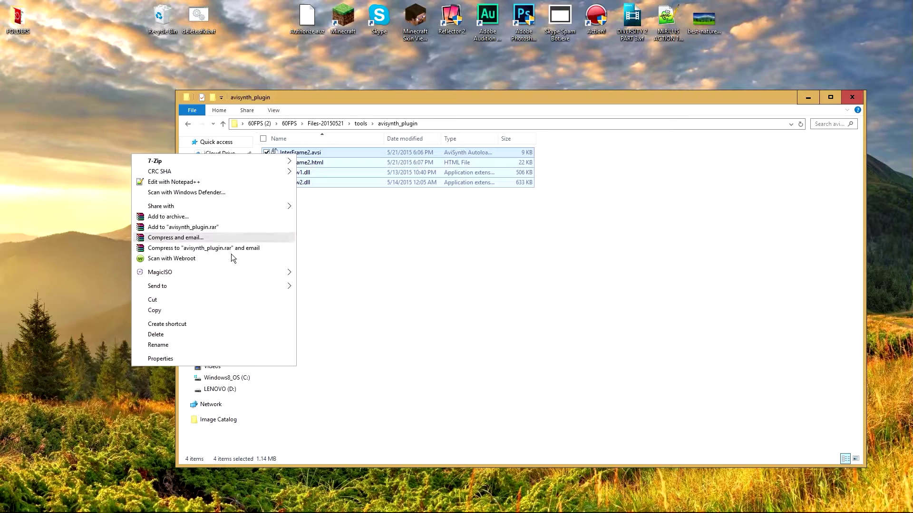
{"action": "left_click", "coordinate": [201, 309]}
{"action": "left_click", "coordinate": [851, 98]}
Step: Move the MeGUI_2507_x86 folder away from its archive on the desktop, and open its tools subfolder
{"action": "left_click_drag", "start_coordinate": [269, 342], "coordinate": [525, 334]}
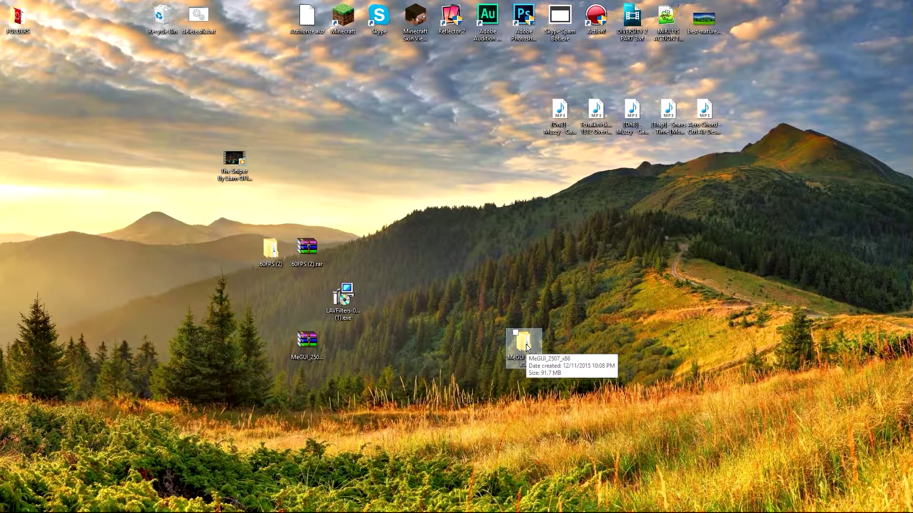
{"action": "double_click", "coordinate": [526, 344]}
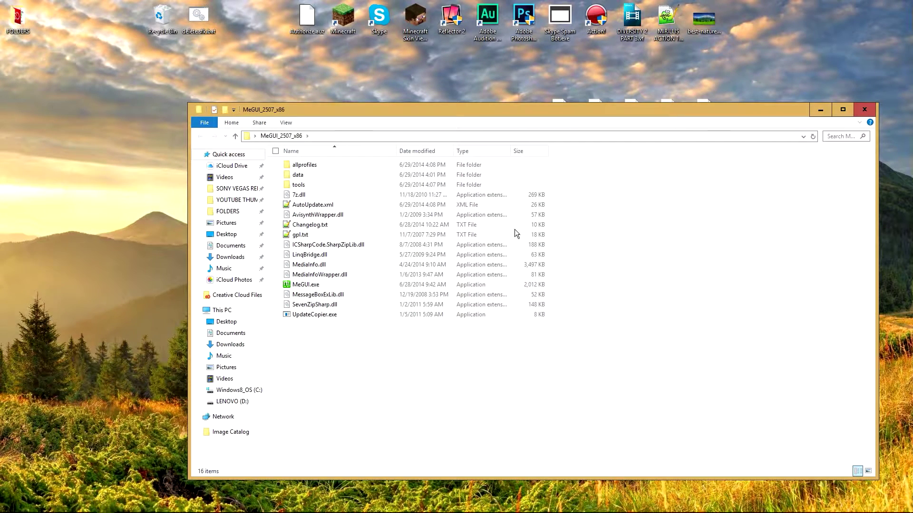
{"action": "double_click", "coordinate": [304, 185]}
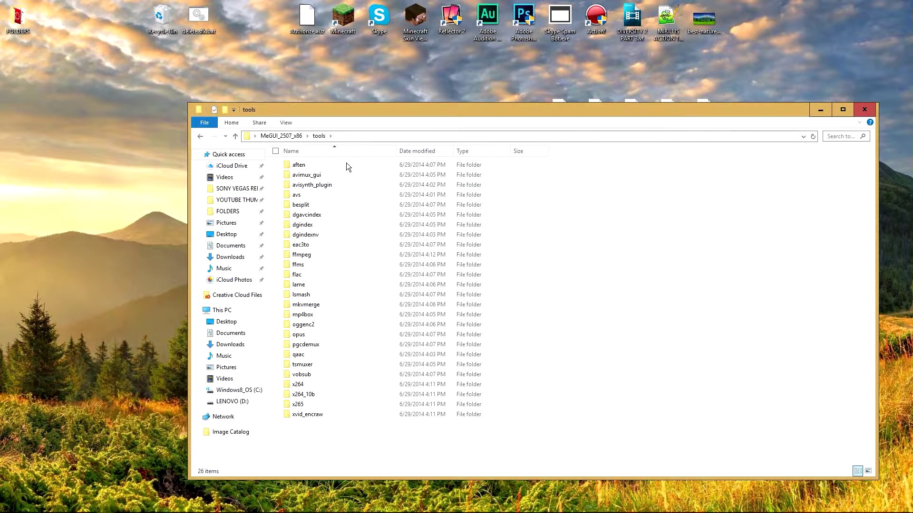
Step: Browse the other Desktop window to the 60FPS (2)\60FPS\Files-20150521 folder, and close that window
{"action": "mouse_move", "coordinate": [105, 506]}
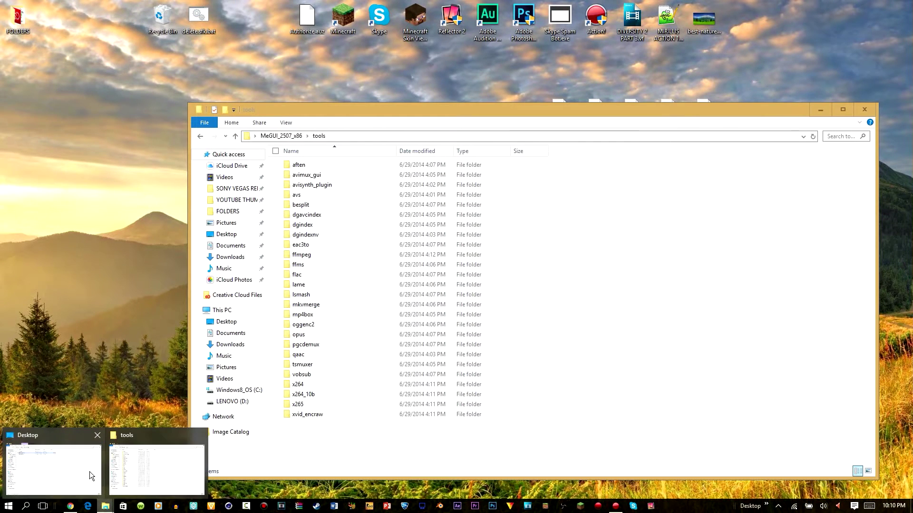
{"action": "left_click", "coordinate": [90, 472]}
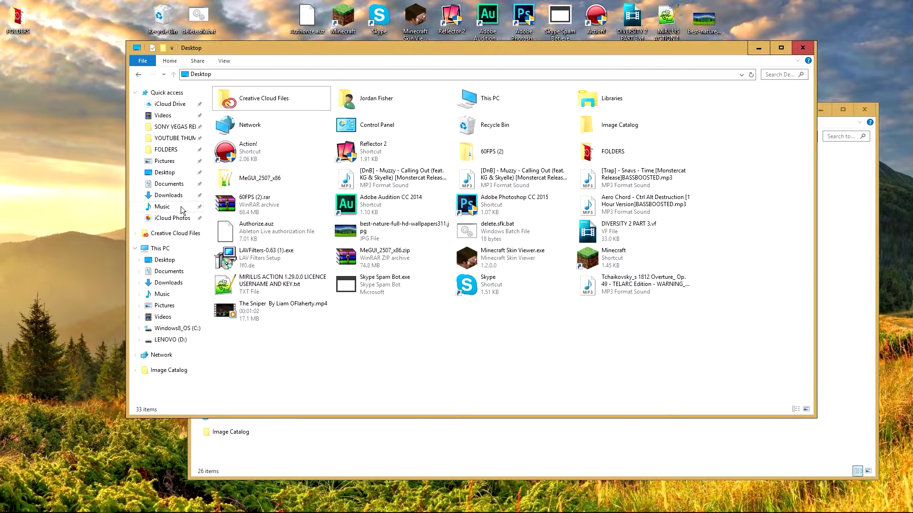
{"action": "left_click", "coordinate": [164, 259]}
{"action": "left_click", "coordinate": [248, 109]}
{"action": "double_click", "coordinate": [248, 109]}
{"action": "double_click", "coordinate": [248, 106]}
{"action": "double_click", "coordinate": [250, 106]}
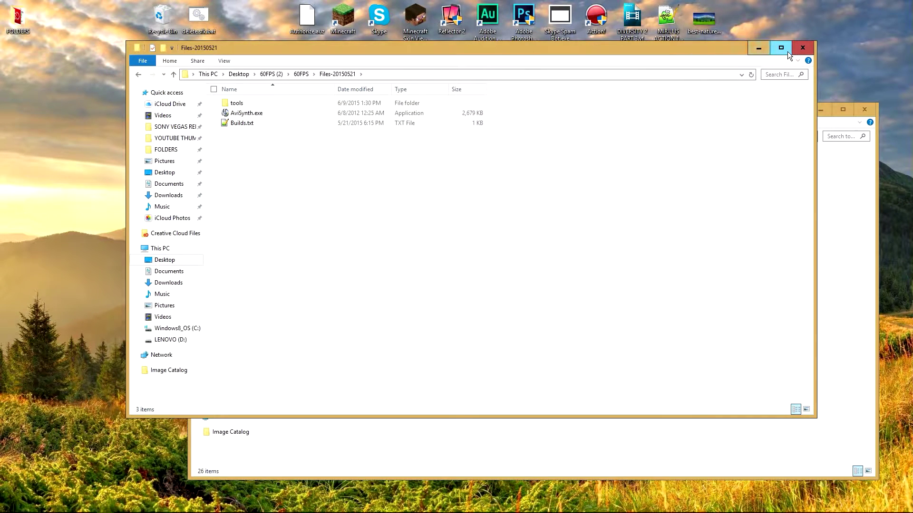
{"action": "left_click", "coordinate": [801, 48]}
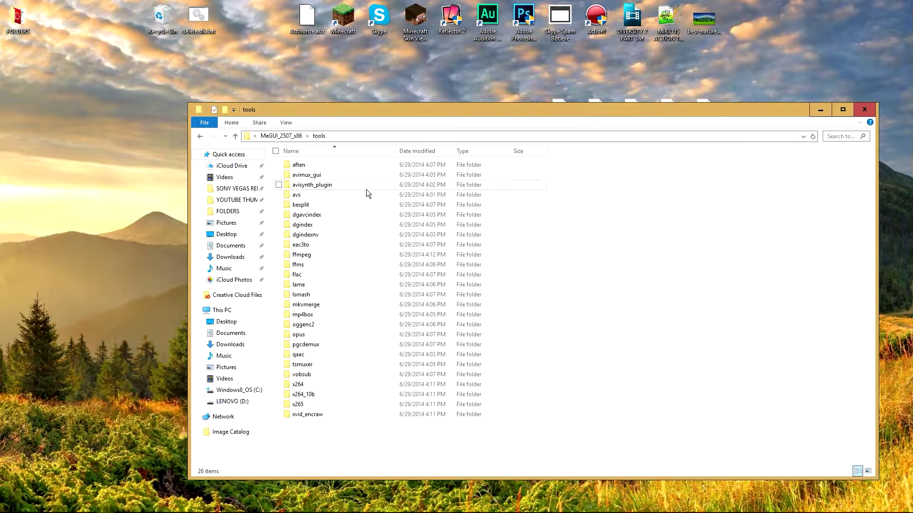
Step: Paste the copied plugin files into MeGUI's tools\avisynth_plugin folder, check that they are there, and close the window
{"action": "double_click", "coordinate": [333, 185]}
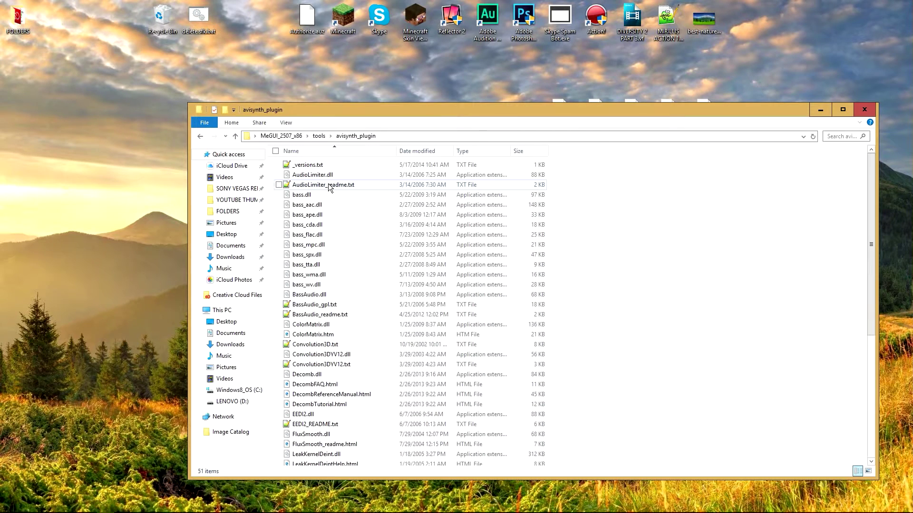
{"action": "right_click", "coordinate": [723, 253]}
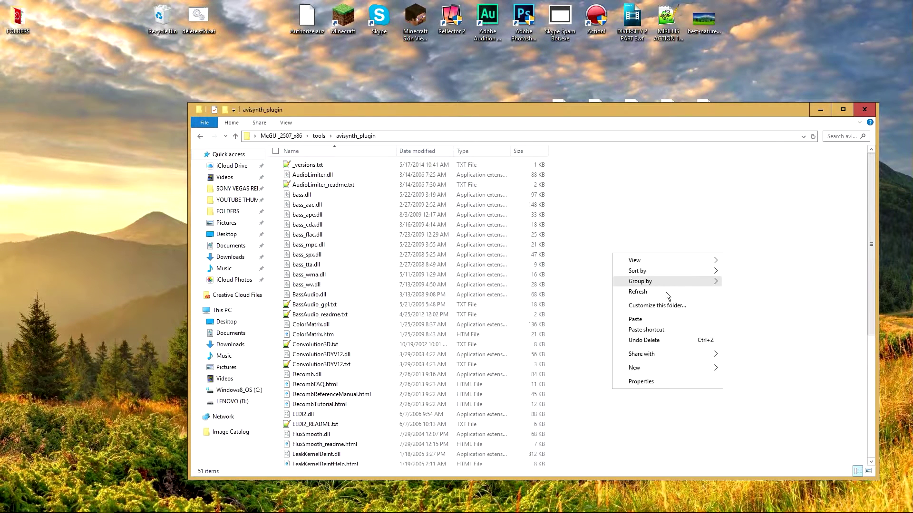
{"action": "left_click", "coordinate": [651, 320]}
{"action": "left_click_drag", "start_coordinate": [871, 228], "coordinate": [851, 314]}
{"action": "left_click", "coordinate": [592, 277]}
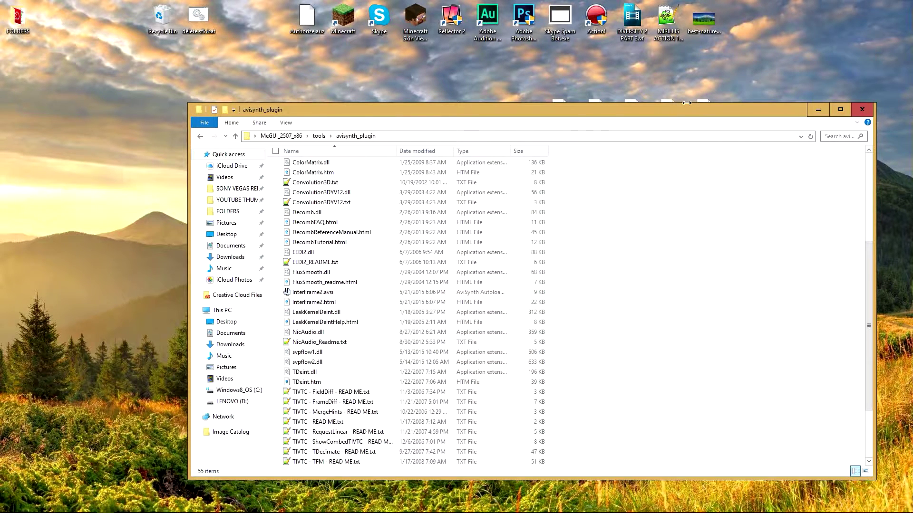
{"action": "left_click", "coordinate": [864, 107]}
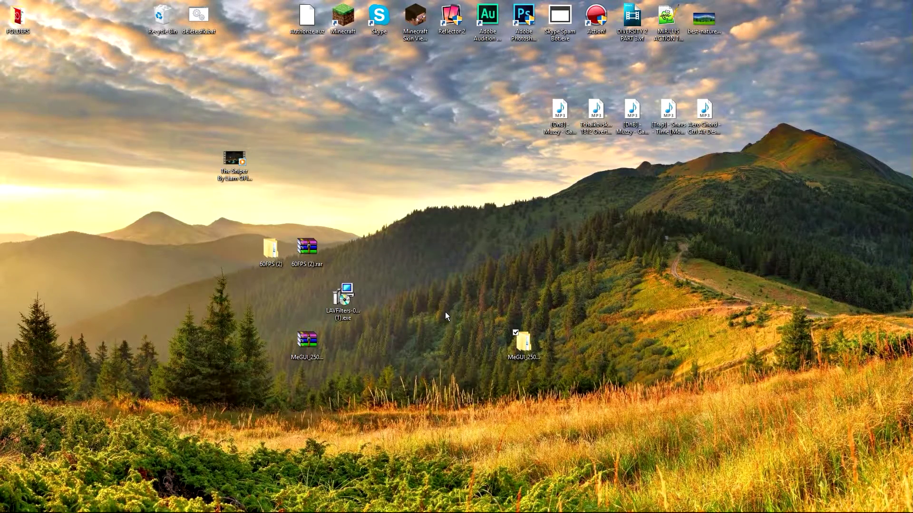
Step: Open the Program Files (x86) folder on the C: drive in a new File Explorer window
{"action": "left_click_drag", "start_coordinate": [521, 337], "coordinate": [525, 340]}
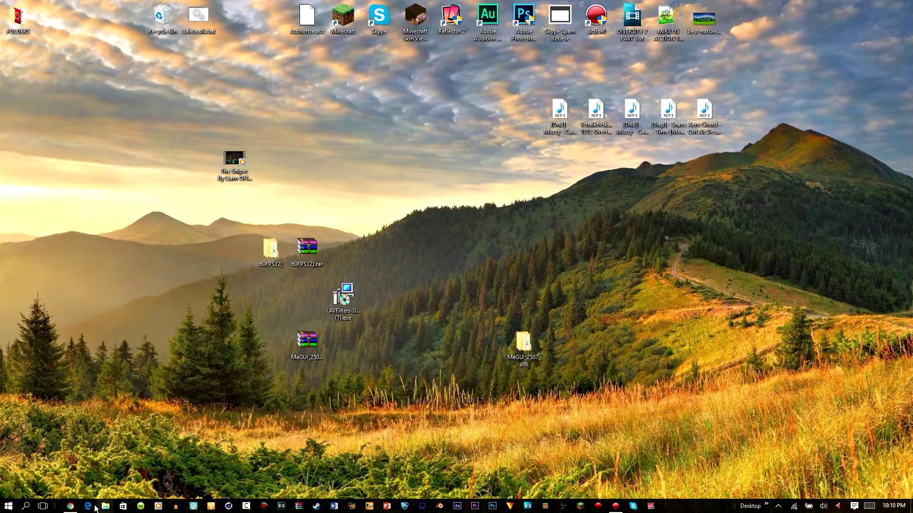
{"action": "left_click", "coordinate": [106, 503]}
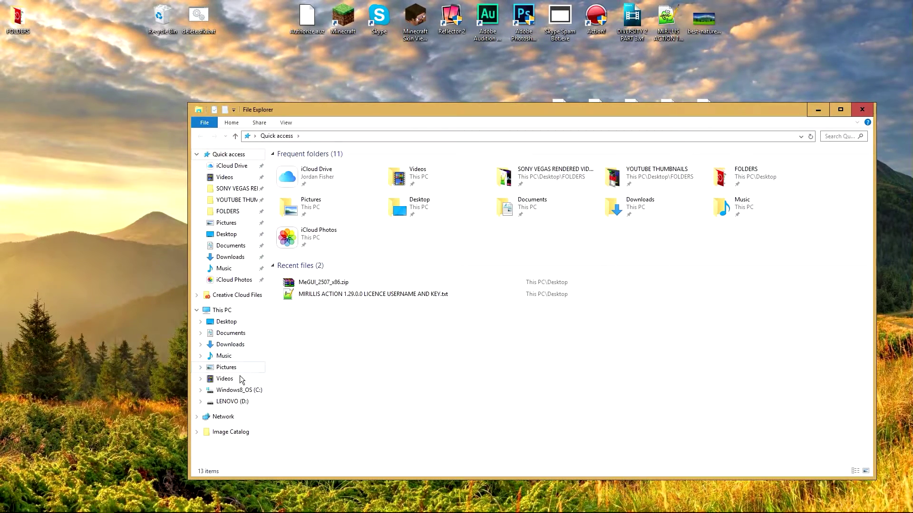
{"action": "left_click", "coordinate": [237, 389]}
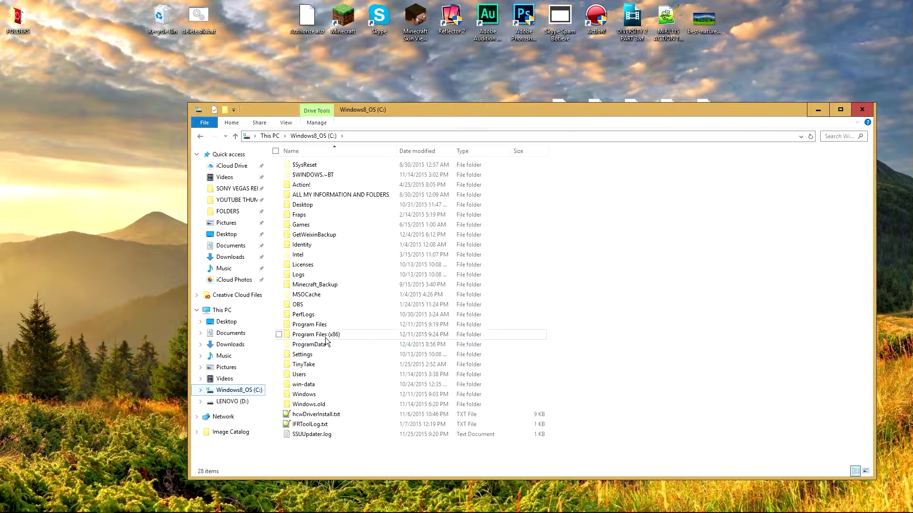
{"action": "double_click", "coordinate": [327, 338]}
Step: Move the MeGUI_2507_x86 folder from the desktop into Program Files (x86), shifting the window and the folder so both are accessible
{"action": "left_click_drag", "start_coordinate": [322, 113], "coordinate": [173, 82]}
{"action": "left_click_drag", "start_coordinate": [529, 75], "coordinate": [375, 58]}
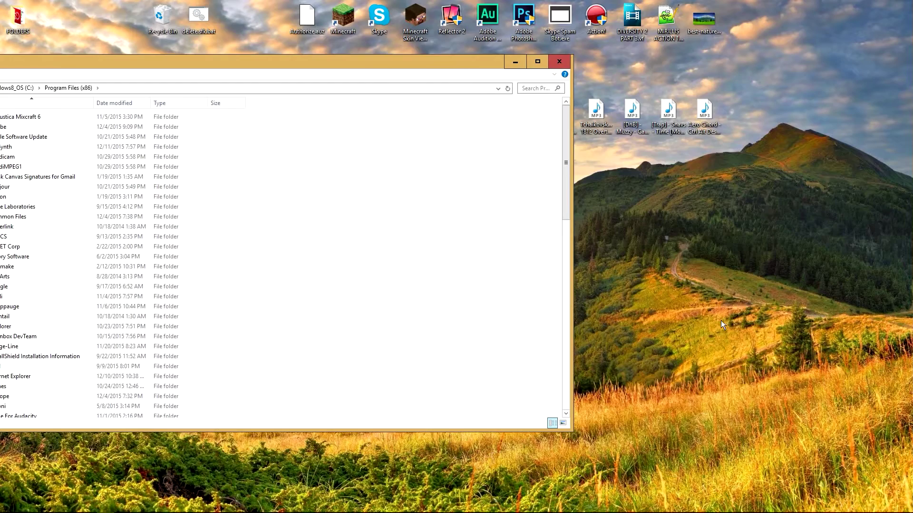
{"action": "left_click_drag", "start_coordinate": [459, 70], "coordinate": [636, 418]}
{"action": "left_click_drag", "start_coordinate": [522, 342], "coordinate": [883, 203]}
{"action": "left_click_drag", "start_coordinate": [569, 411], "coordinate": [475, 86]}
{"action": "left_click_drag", "start_coordinate": [883, 203], "coordinate": [775, 209]}
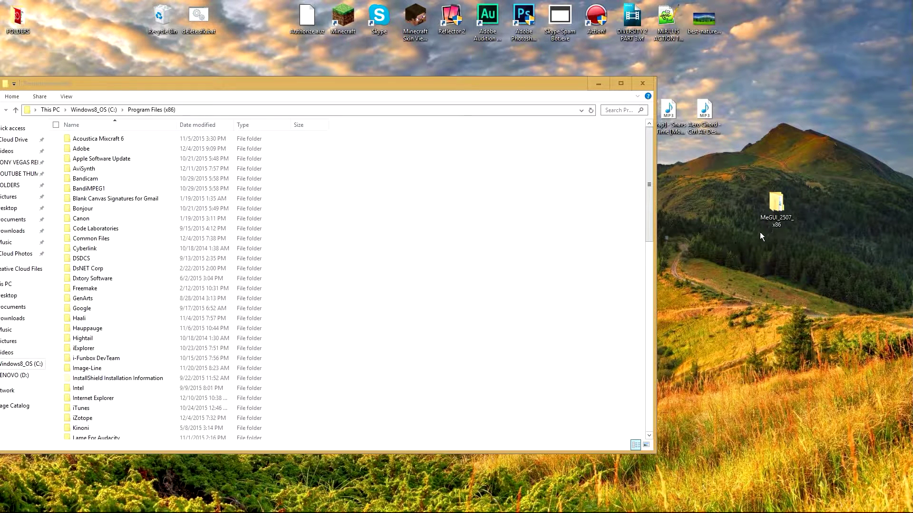
{"action": "left_click_drag", "start_coordinate": [786, 219], "coordinate": [603, 215]}
{"action": "left_click", "coordinate": [378, 255]}
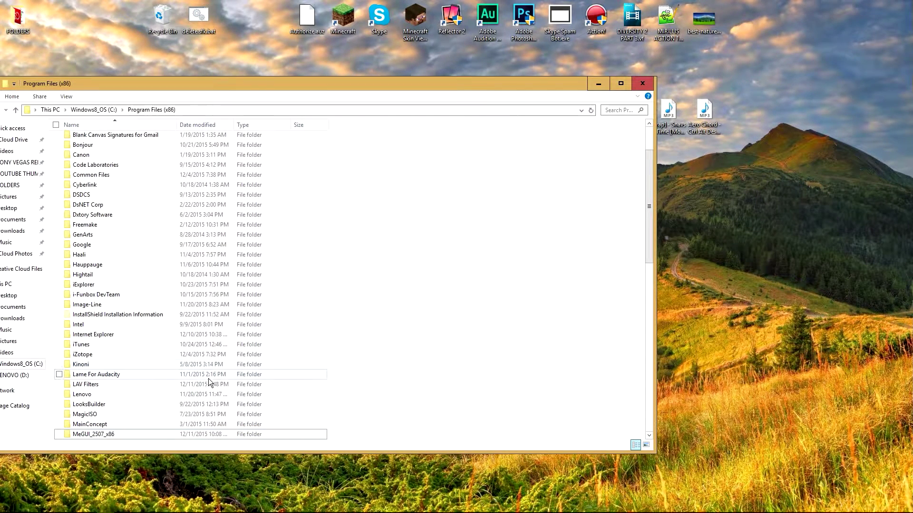
Step: Rename the MeGUI_2507_x86 folder in Program Files (x86) as MeGUI, and close the folder window
{"action": "scroll", "coordinate": [113, 384], "scroll_direction": "down", "scroll_amount": 2}
{"action": "left_click", "coordinate": [101, 376]}
{"action": "right_click", "coordinate": [102, 377]}
{"action": "left_click", "coordinate": [87, 354]}
{"action": "left_click_drag", "start_coordinate": [115, 374], "coordinate": [93, 374]}
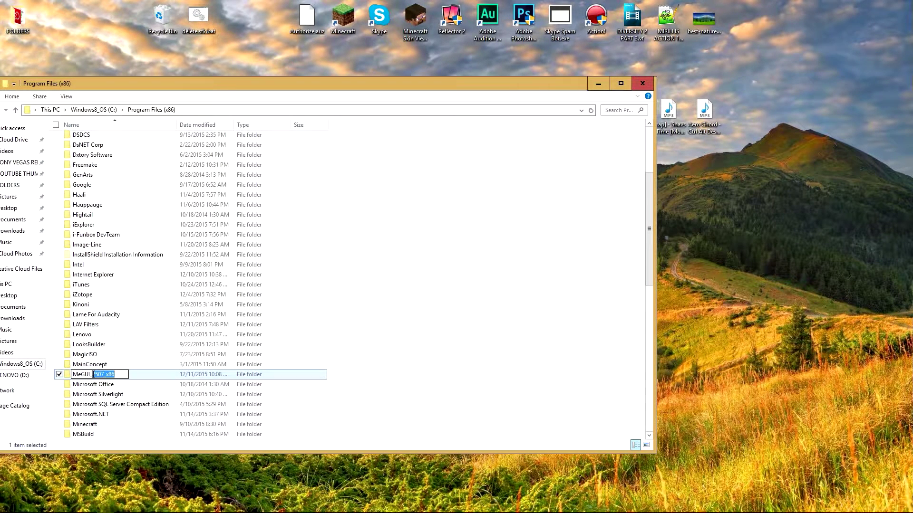
{"action": "key", "text": "BackSpace"}
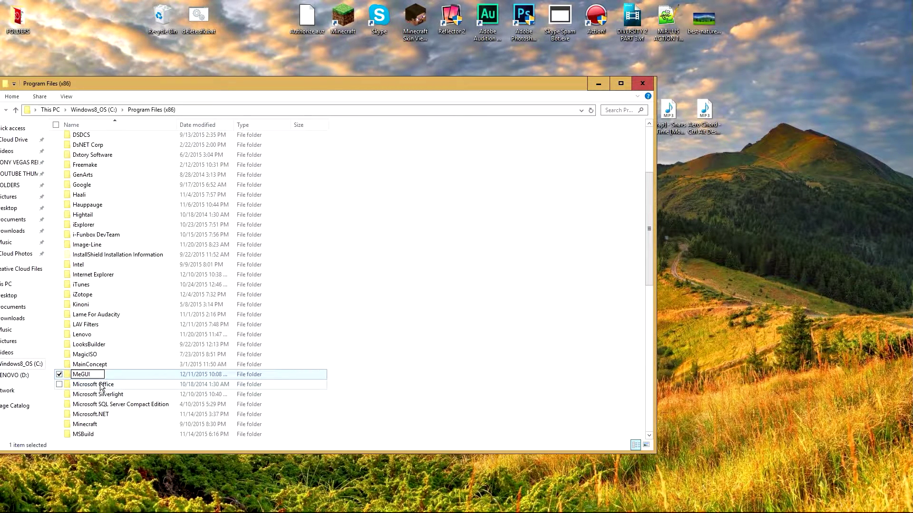
{"action": "key", "text": "Return"}
{"action": "left_click", "coordinate": [437, 298]}
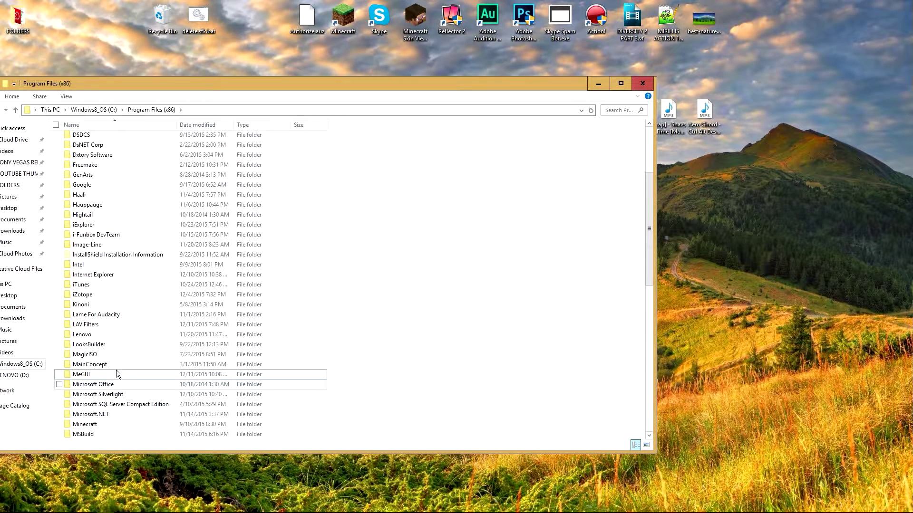
{"action": "left_click", "coordinate": [642, 84]}
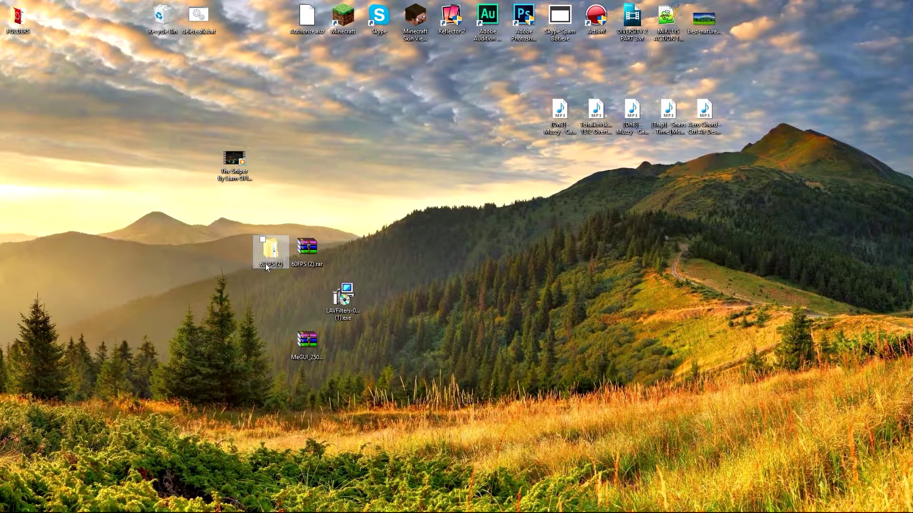
Step: Open the C:\Program Files (x86)\MeGUI folder in a new File Explorer window
{"action": "mouse_move", "coordinate": [105, 509]}
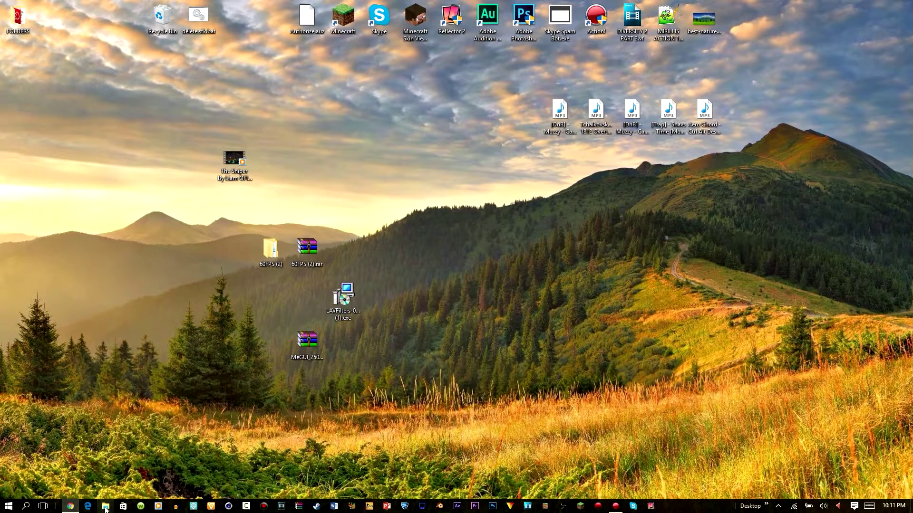
{"action": "left_click", "coordinate": [105, 509]}
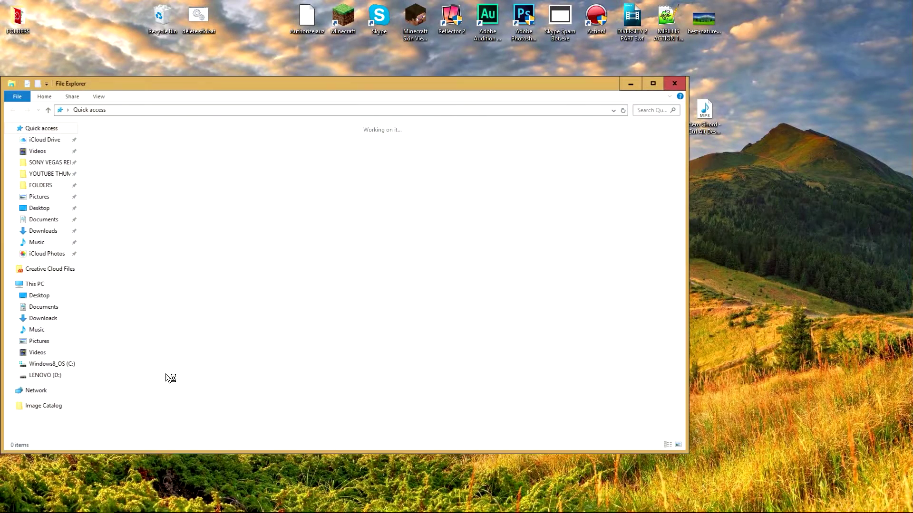
{"action": "left_click", "coordinate": [53, 364]}
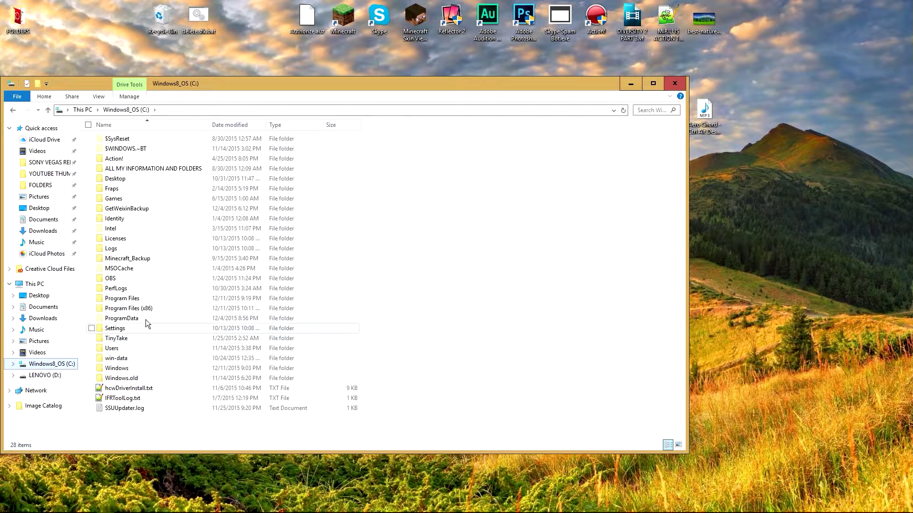
{"action": "double_click", "coordinate": [145, 358]}
{"action": "scroll", "coordinate": [146, 374], "scroll_direction": "down", "scroll_amount": 6}
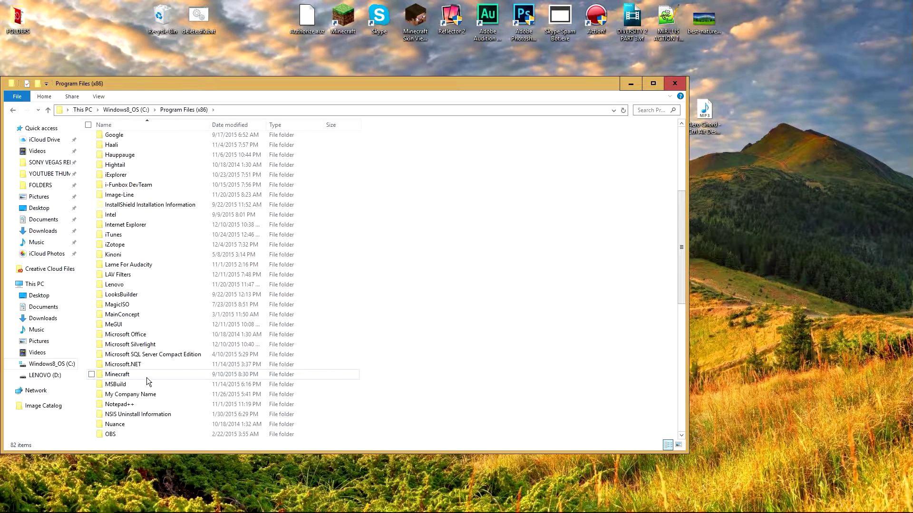
{"action": "double_click", "coordinate": [125, 325]}
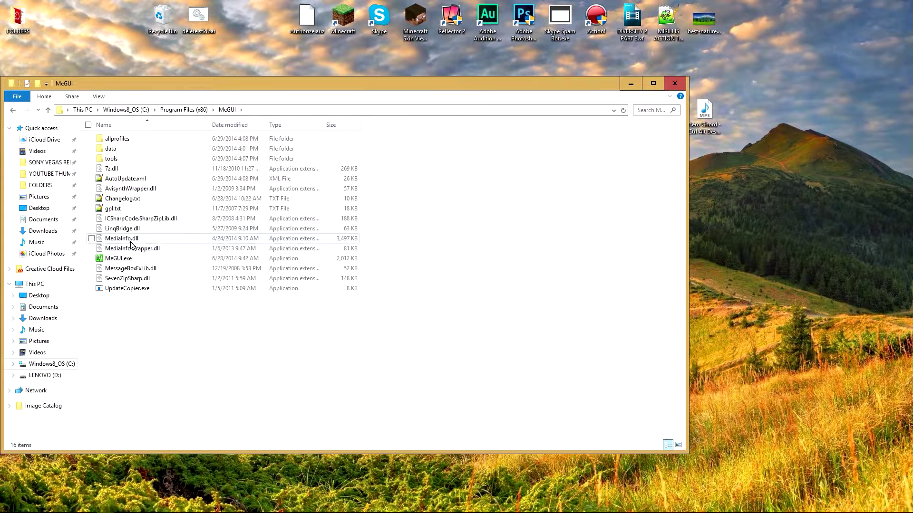
{"action": "right_click", "coordinate": [133, 260]}
{"action": "key", "text": "Escape"}
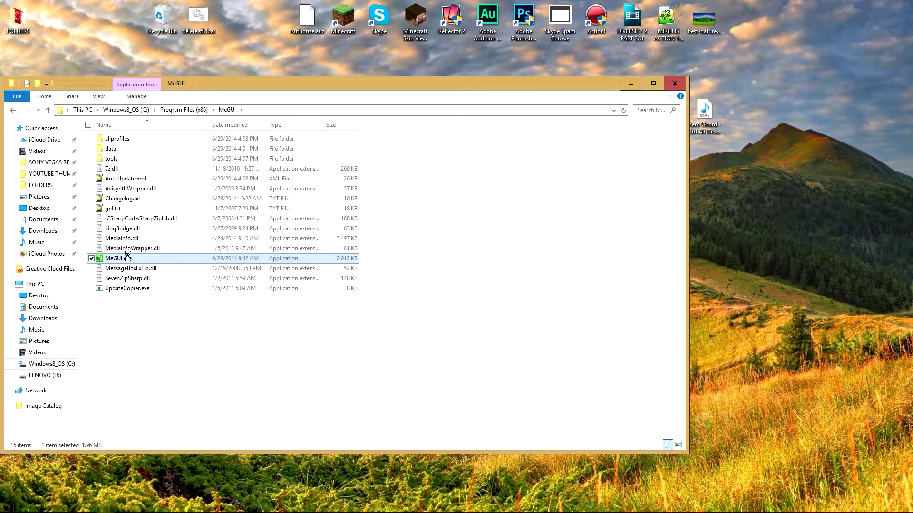
{"action": "right_click", "coordinate": [128, 257]}
{"action": "left_click", "coordinate": [59, 477]}
{"action": "left_click", "coordinate": [567, 203]}
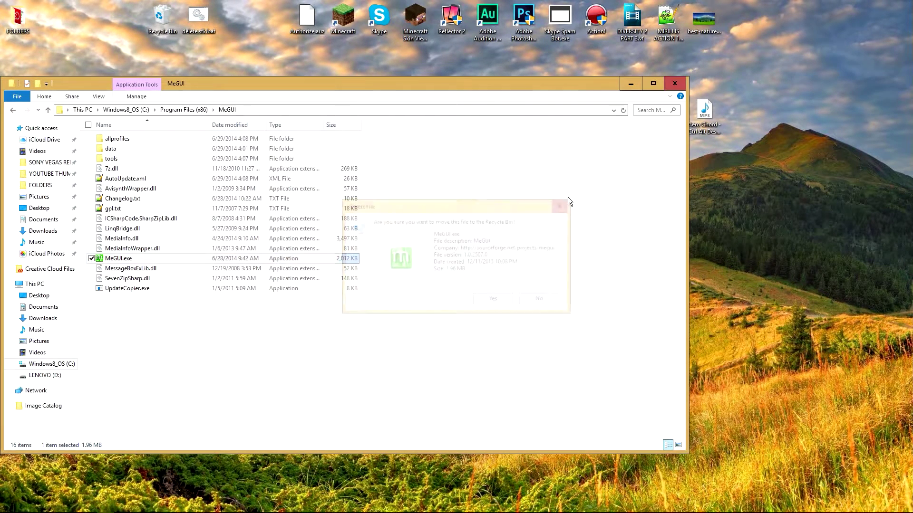
Step: Create a shortcut to MeGUI.exe, move it onto the desktop, and close the folder window
{"action": "right_click", "coordinate": [145, 260]}
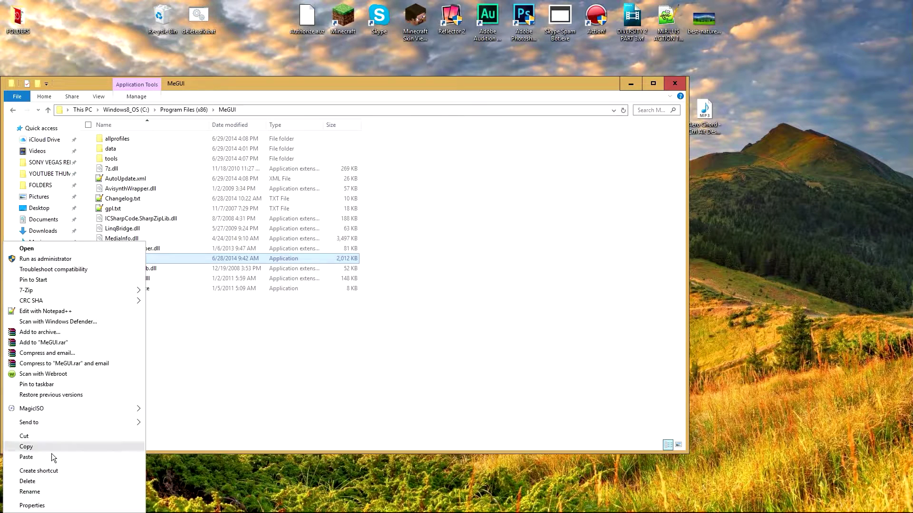
{"action": "left_click", "coordinate": [45, 471]}
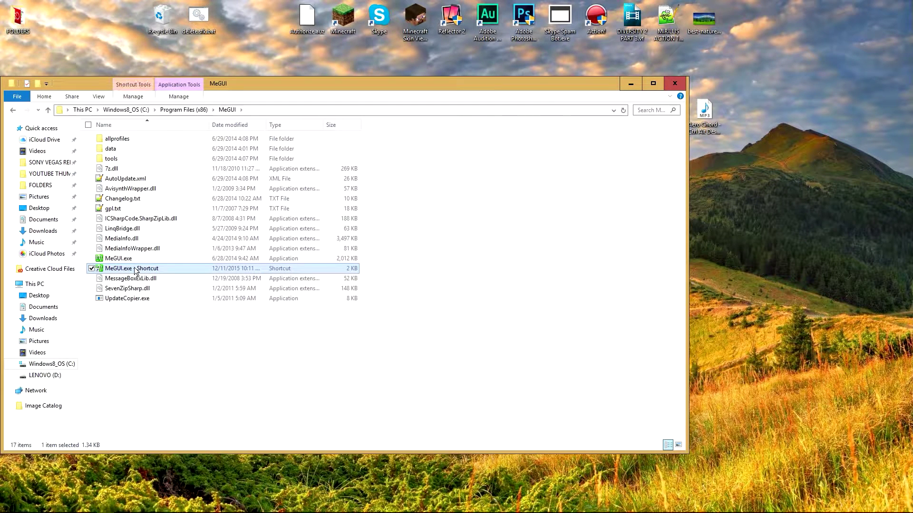
{"action": "left_click_drag", "start_coordinate": [134, 272], "coordinate": [487, 254]}
{"action": "left_click", "coordinate": [675, 84]}
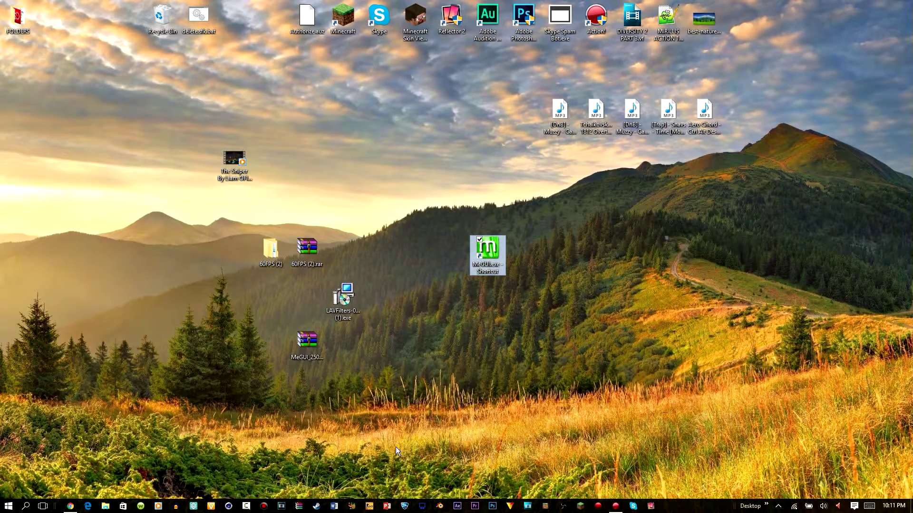
Step: Run the MeGUI desktop shortcut as administrator and allow it to make changes to the PC
{"action": "left_click", "coordinate": [572, 302]}
{"action": "right_click", "coordinate": [491, 255]}
{"action": "left_click", "coordinate": [428, 250]}
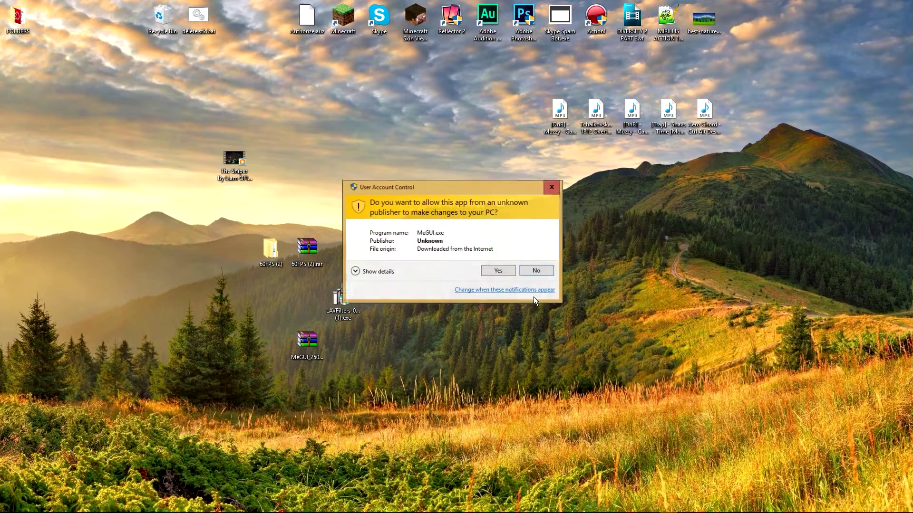
{"action": "left_click", "coordinate": [503, 269]}
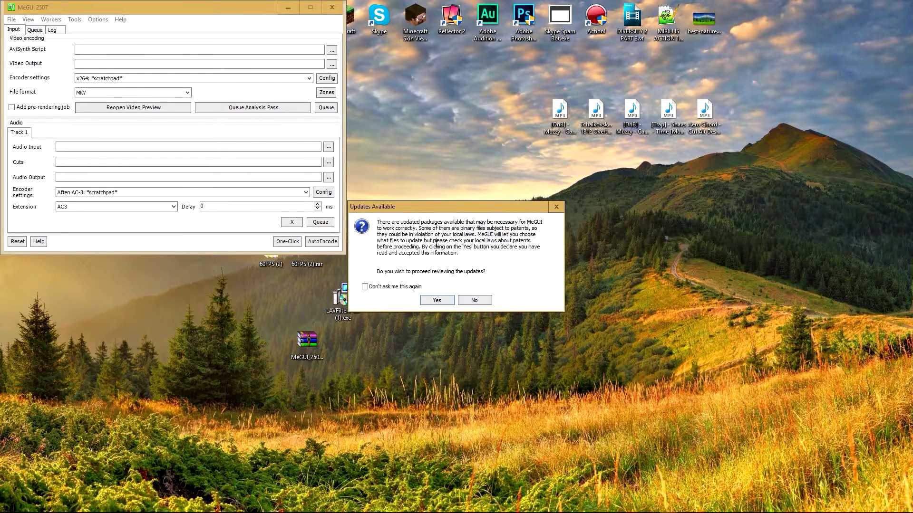
Step: Review the available MeGUI updates, install all the selected packages, and restart the program
{"action": "left_click_drag", "start_coordinate": [398, 204], "coordinate": [412, 216]}
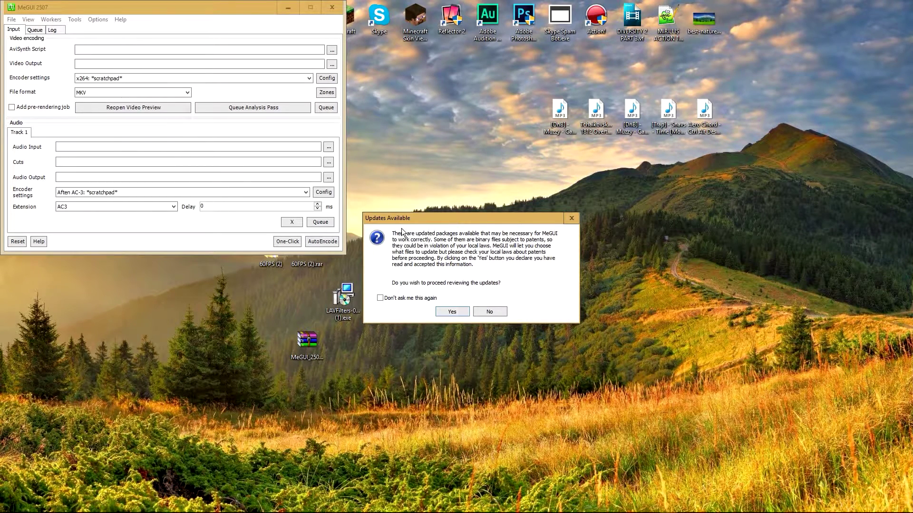
{"action": "left_click", "coordinate": [450, 311]}
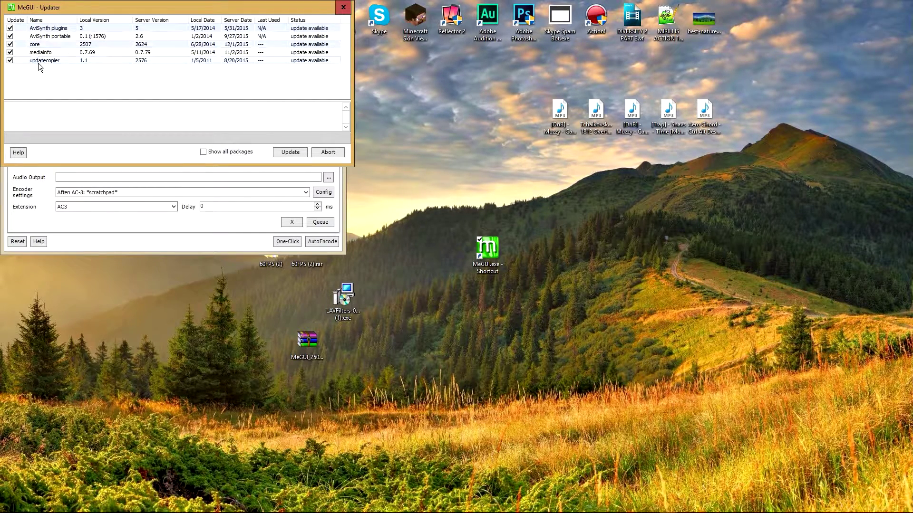
{"action": "left_click", "coordinate": [296, 154]}
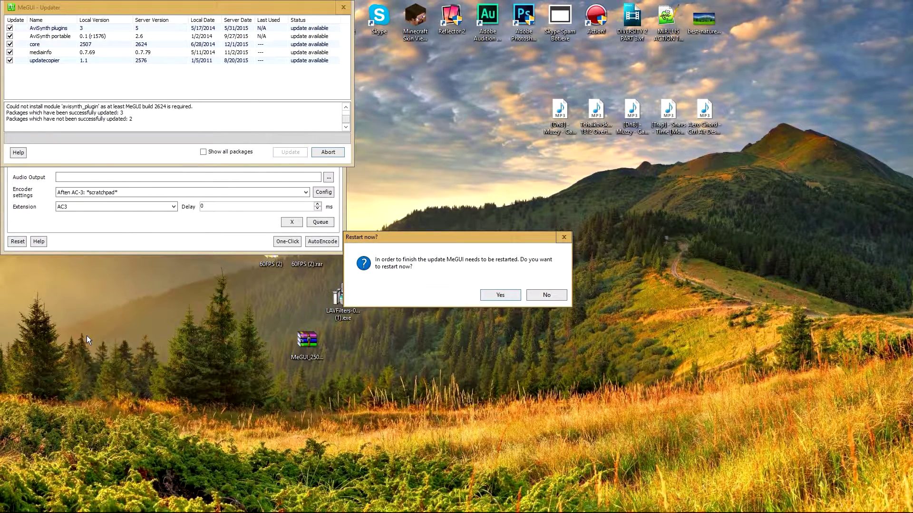
{"action": "left_click", "coordinate": [500, 294]}
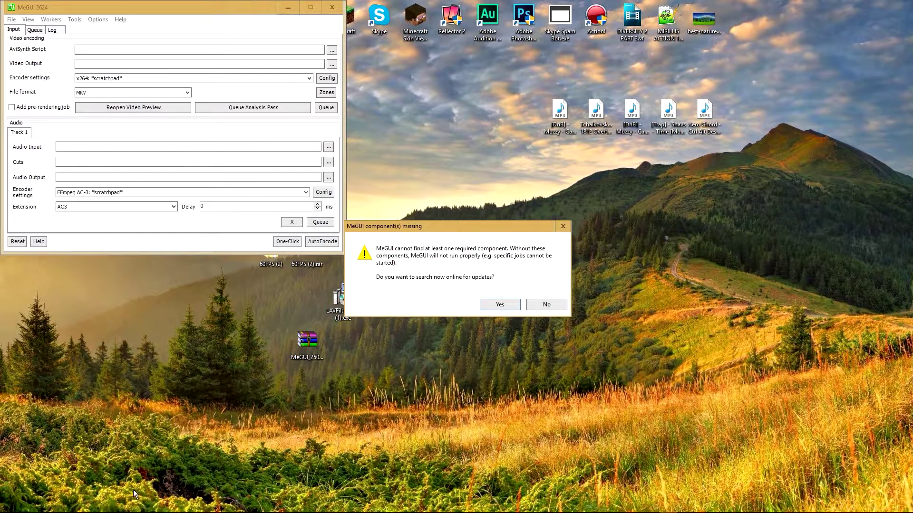
Step: Search online for the missing components, update AviSynth plugins, AviSynth portable and MeGUI Updater, and restart MeGUI
{"action": "mouse_move", "coordinate": [69, 509]}
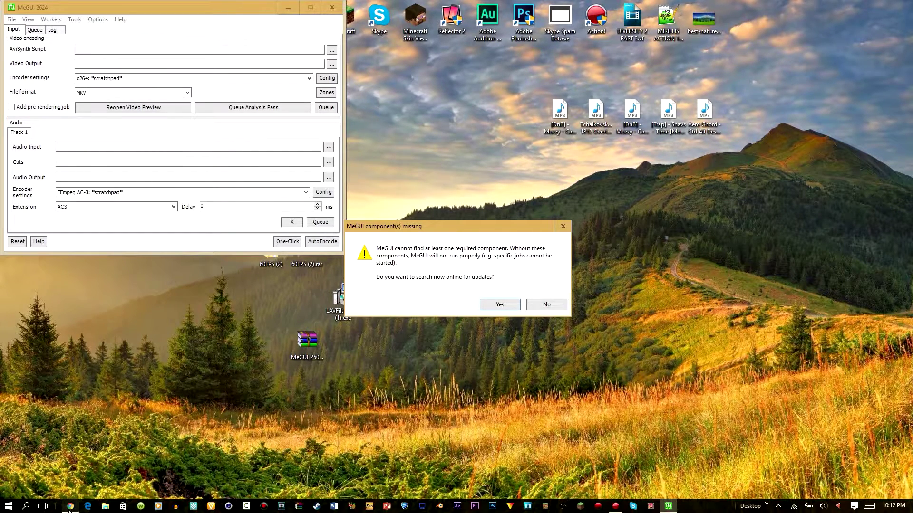
{"action": "left_click", "coordinate": [507, 305]}
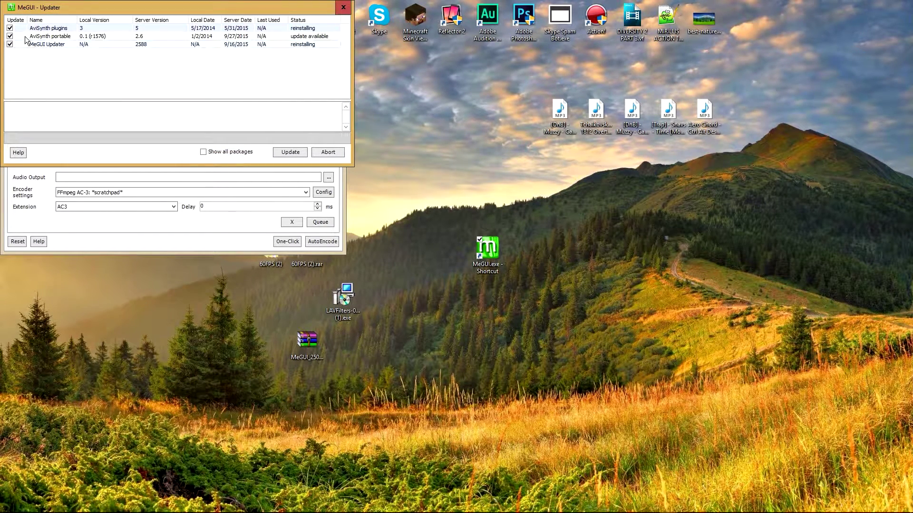
{"action": "left_click", "coordinate": [10, 37]}
{"action": "left_click", "coordinate": [282, 153]}
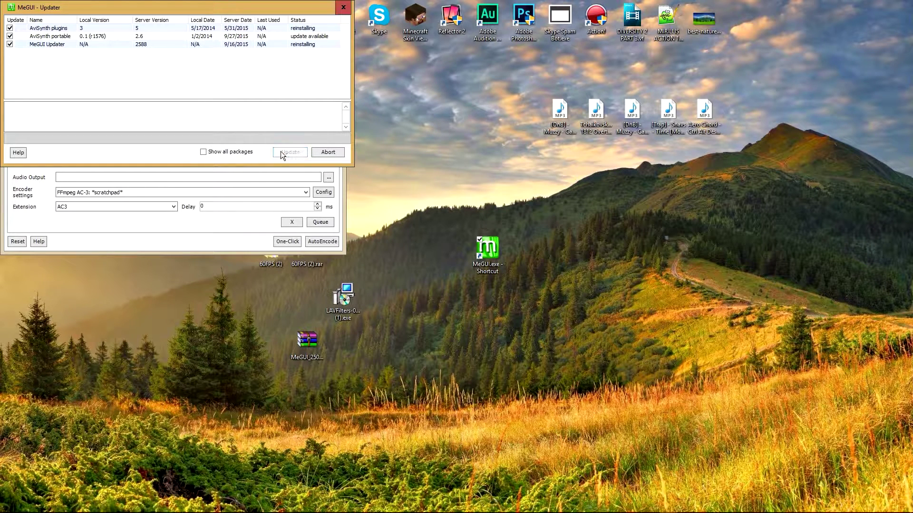
{"action": "left_click", "coordinate": [498, 293]}
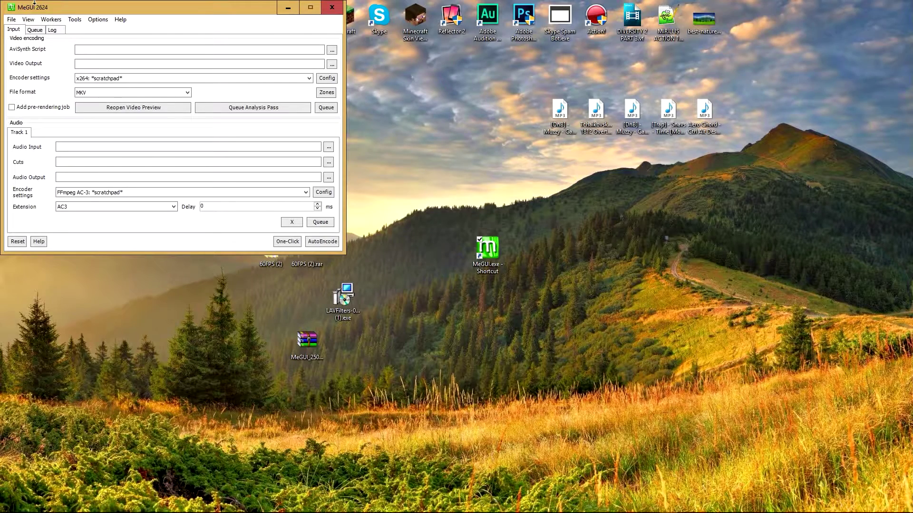
Step: Move the MeGUI main window to the middle of the desktop
{"action": "left_click_drag", "start_coordinate": [60, 6], "coordinate": [332, 170]}
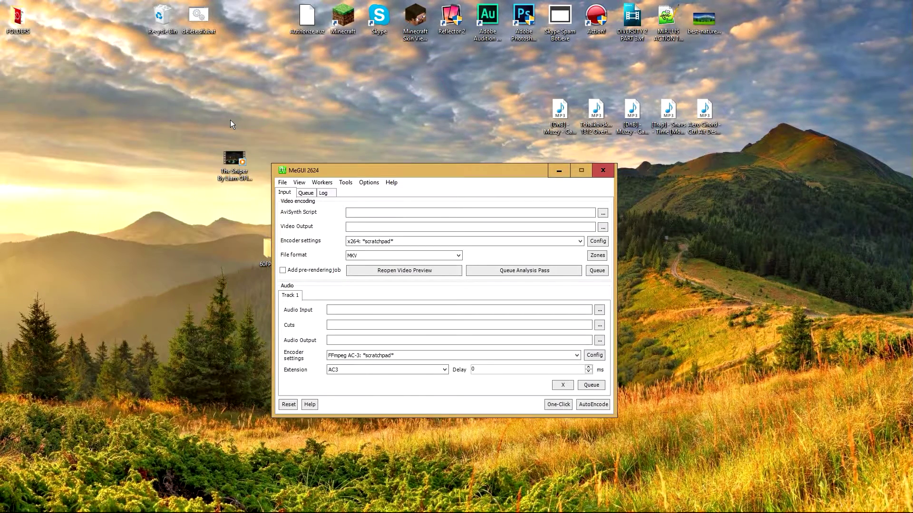
{"action": "left_click", "coordinate": [345, 183]}
{"action": "key", "text": "Escape"}
Step: Switch the video encoding file format to MP4 and back to MKV
{"action": "left_click", "coordinate": [362, 256]}
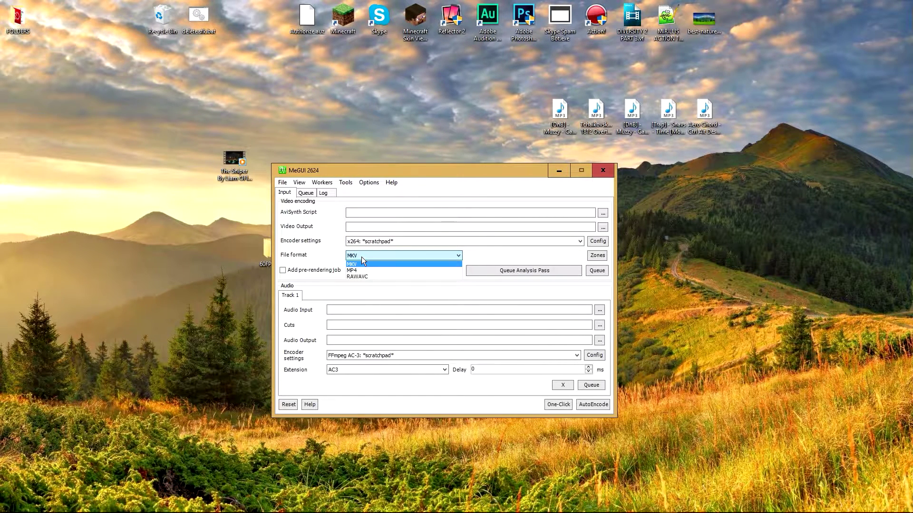
{"action": "left_click", "coordinate": [360, 269]}
{"action": "left_click", "coordinate": [359, 257]}
{"action": "left_click", "coordinate": [360, 264]}
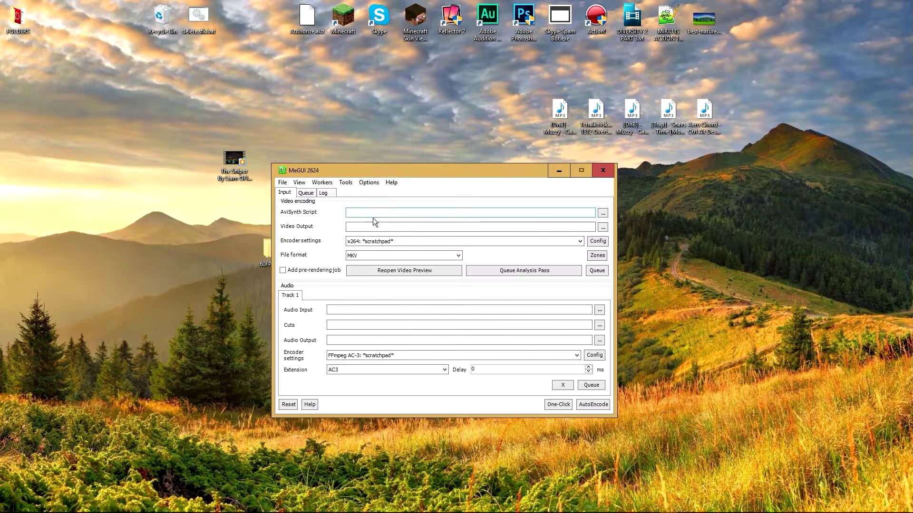
Step: Open the AVS Script Creator and place its window beside the MeGUI main window
{"action": "left_click", "coordinate": [351, 185]}
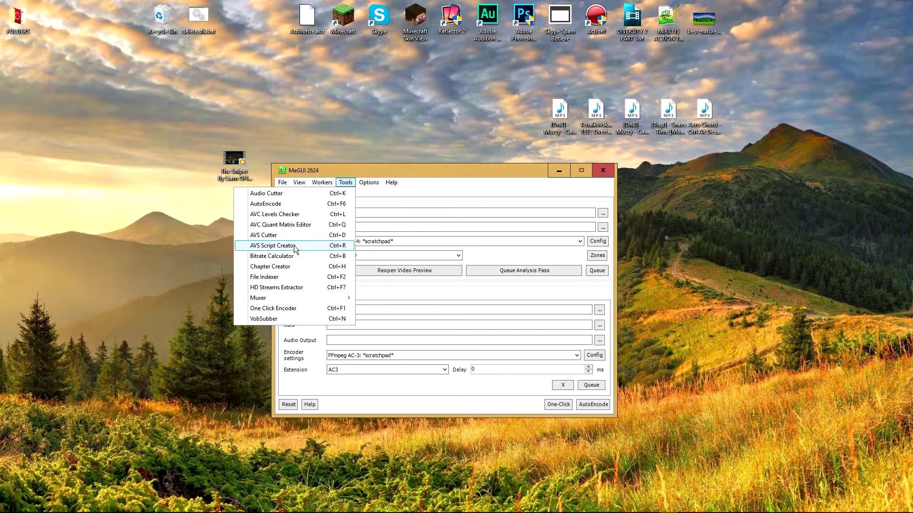
{"action": "left_click", "coordinate": [339, 247]}
{"action": "left_click_drag", "start_coordinate": [112, 35], "coordinate": [114, 152]}
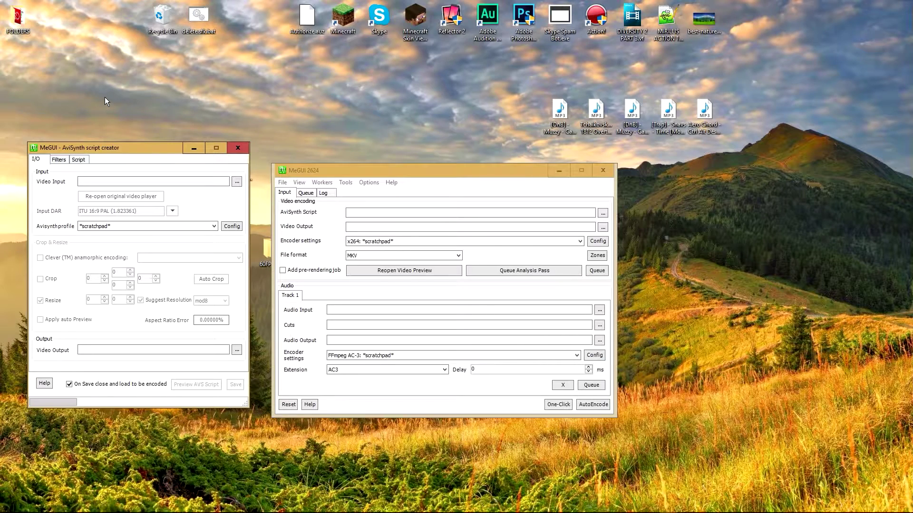
Step: Open the AviSynth profile configuration and create a new preset named 60FPS
{"action": "left_click", "coordinate": [232, 226]}
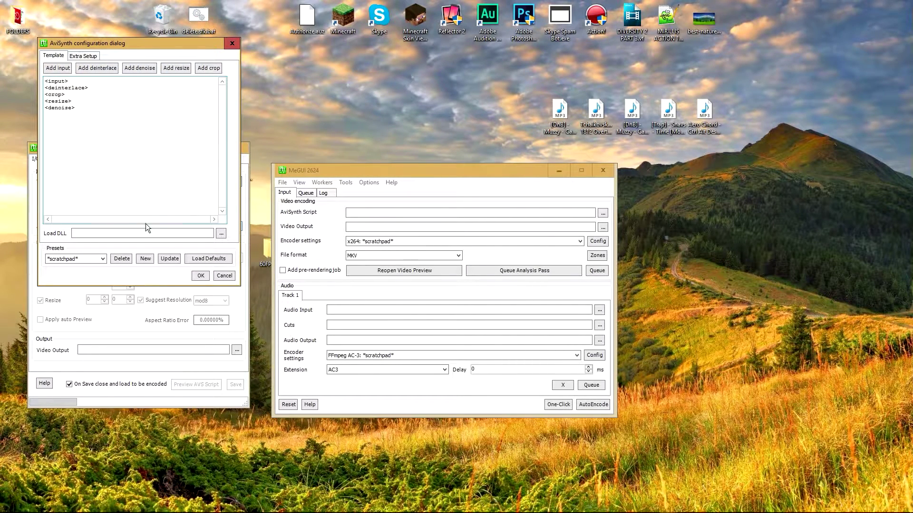
{"action": "left_click", "coordinate": [145, 259]}
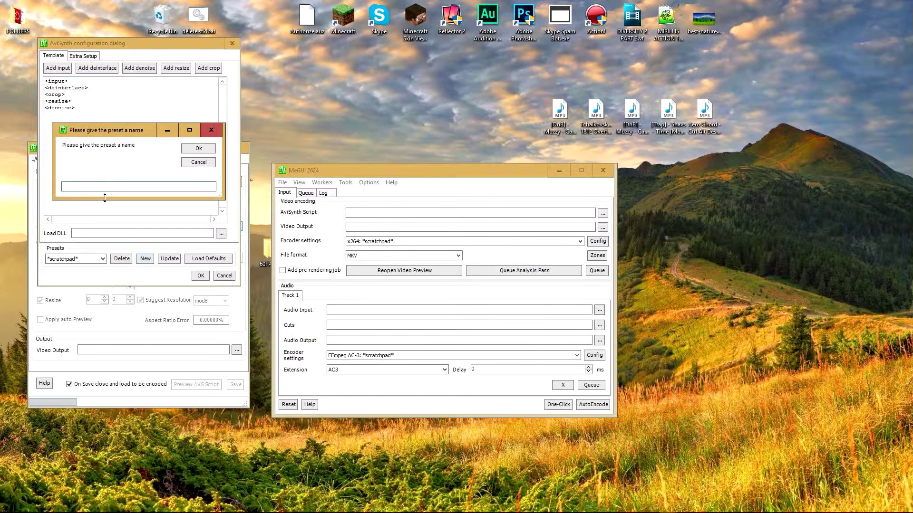
{"action": "type", "text": "60FPS"}
{"action": "left_click", "coordinate": [199, 150]}
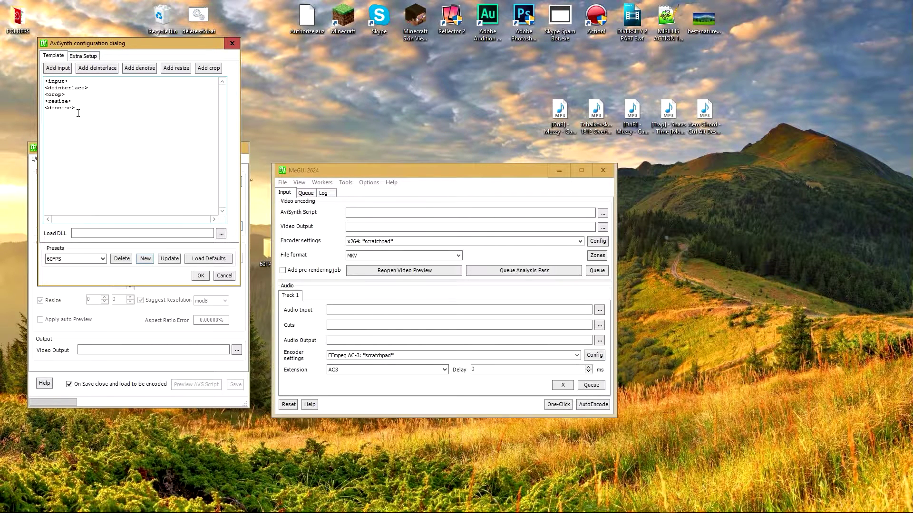
Step: Switch to Chrome and copy the full Step 7 conversion script, from Cores=4 to InterFrame(Cores=Cores), from the spirton.com guide
{"action": "key", "text": "ctrl+a"}
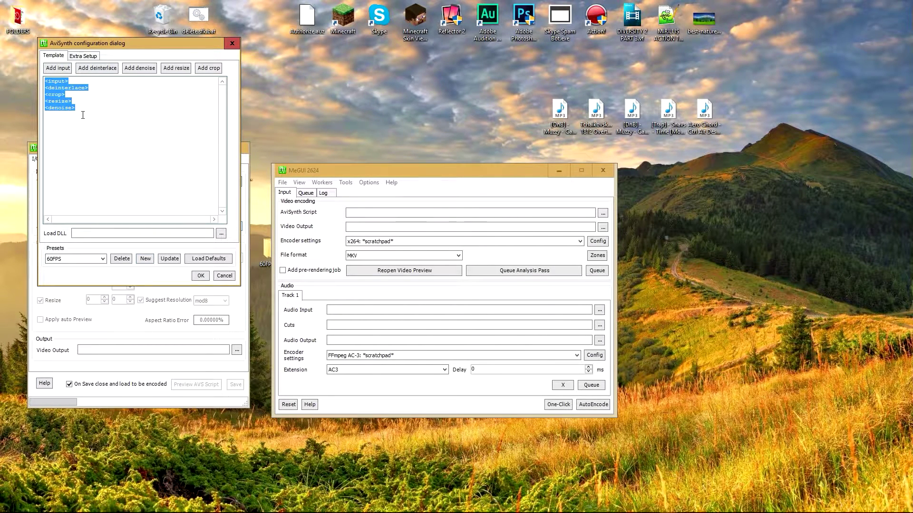
{"action": "left_click", "coordinate": [82, 116]}
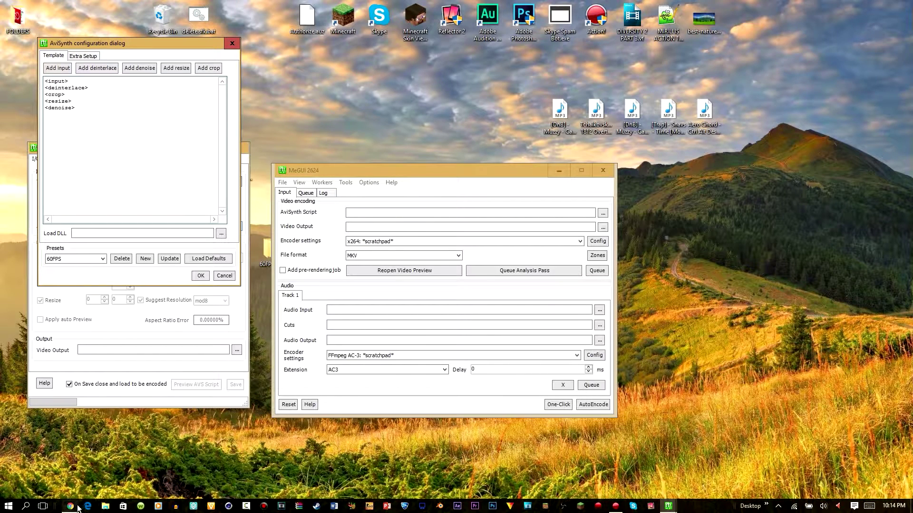
{"action": "left_click", "coordinate": [76, 507]}
{"action": "left_click", "coordinate": [46, 4]}
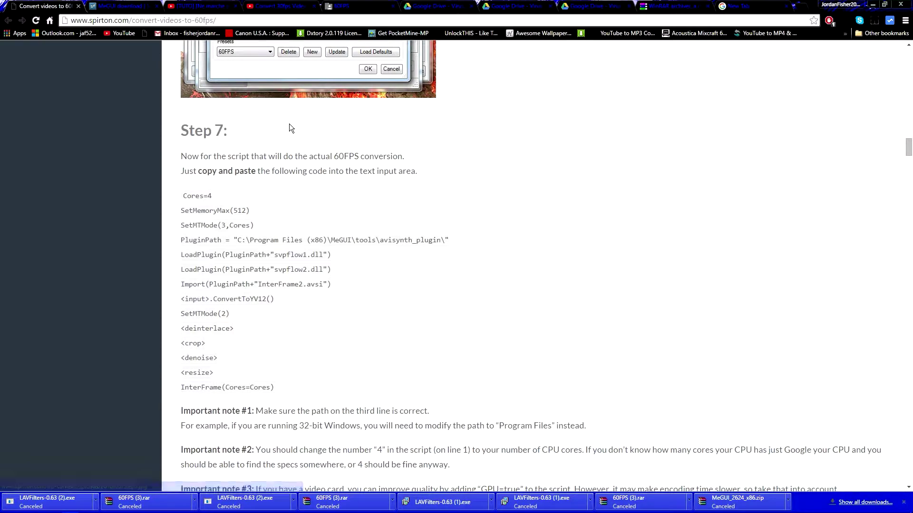
{"action": "left_click_drag", "start_coordinate": [274, 387], "coordinate": [182, 196]}
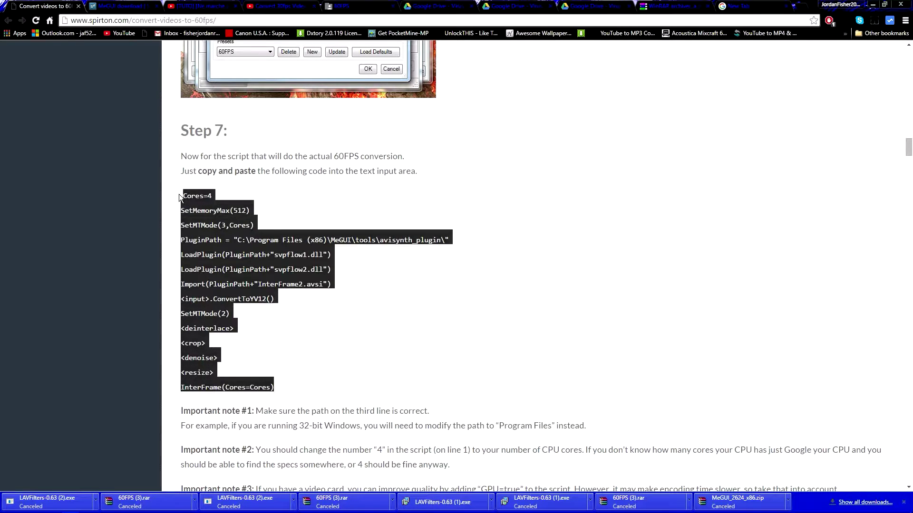
{"action": "left_click", "coordinate": [179, 194]}
{"action": "left_click_drag", "start_coordinate": [180, 195], "coordinate": [289, 389]}
{"action": "right_click", "coordinate": [209, 275]}
{"action": "left_click", "coordinate": [234, 284]}
{"action": "left_click", "coordinate": [870, 4]}
Step: Replace the whole default template of the 60FPS preset with the copied conversion script
{"action": "left_click_drag", "start_coordinate": [102, 126], "coordinate": [45, 79]}
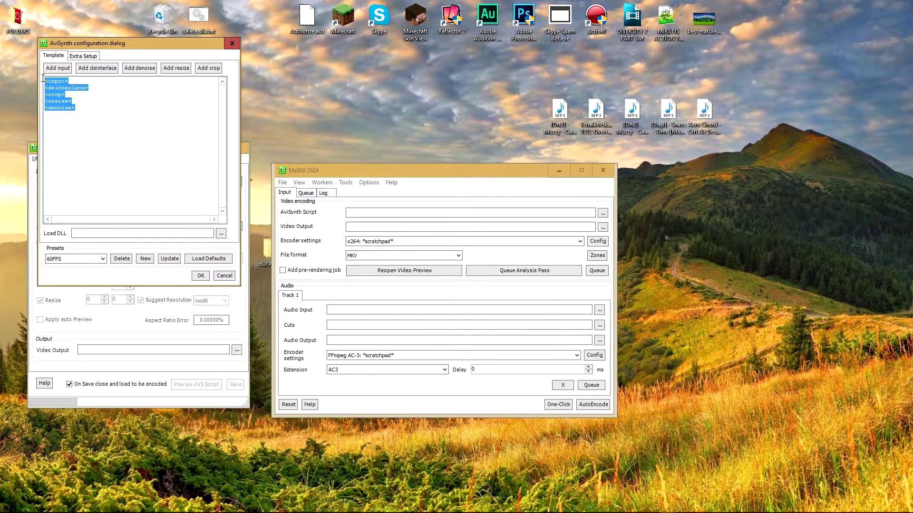
{"action": "key", "text": "Delete"}
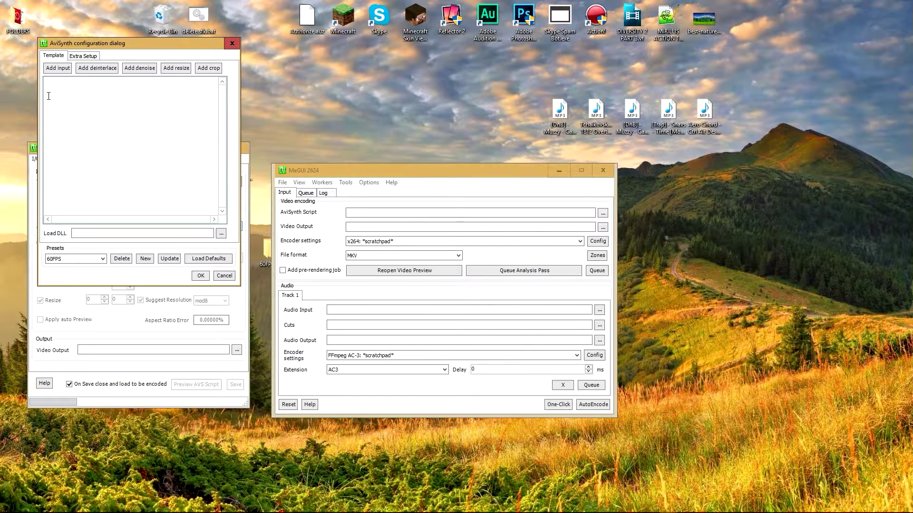
{"action": "right_click", "coordinate": [47, 86]}
{"action": "left_click", "coordinate": [50, 120]}
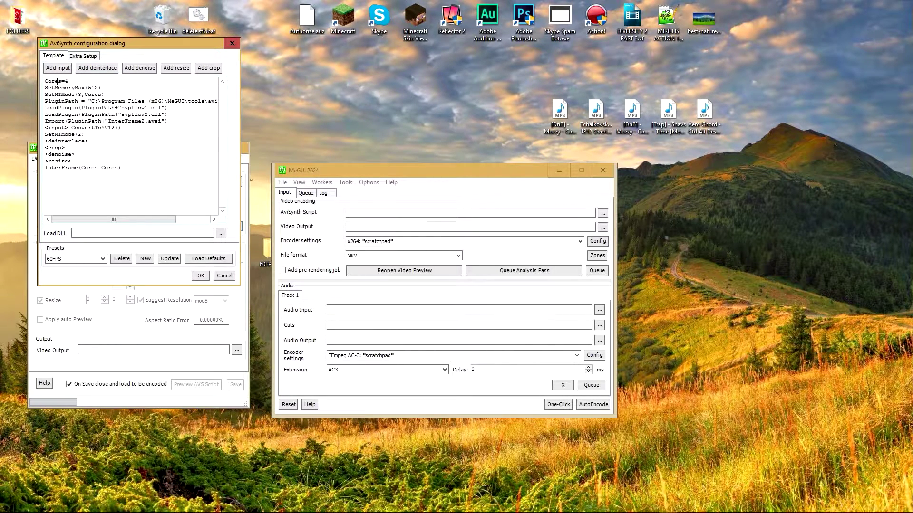
Step: In the preset's extra setup, disable the resize filter, prefer DSS2 over DirectShowSource, allow upsizing and set the resizing MOD value to mod4
{"action": "left_click", "coordinate": [84, 57]}
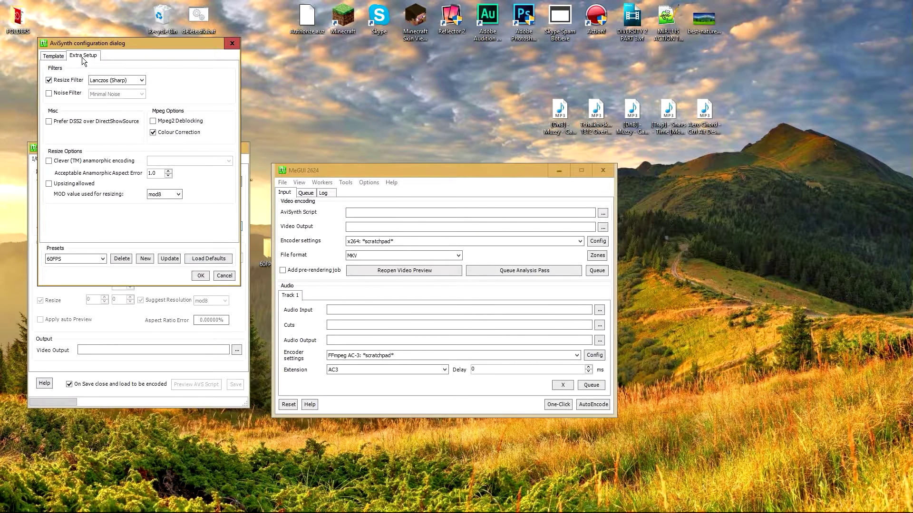
{"action": "left_click", "coordinate": [49, 80]}
{"action": "left_click", "coordinate": [50, 122]}
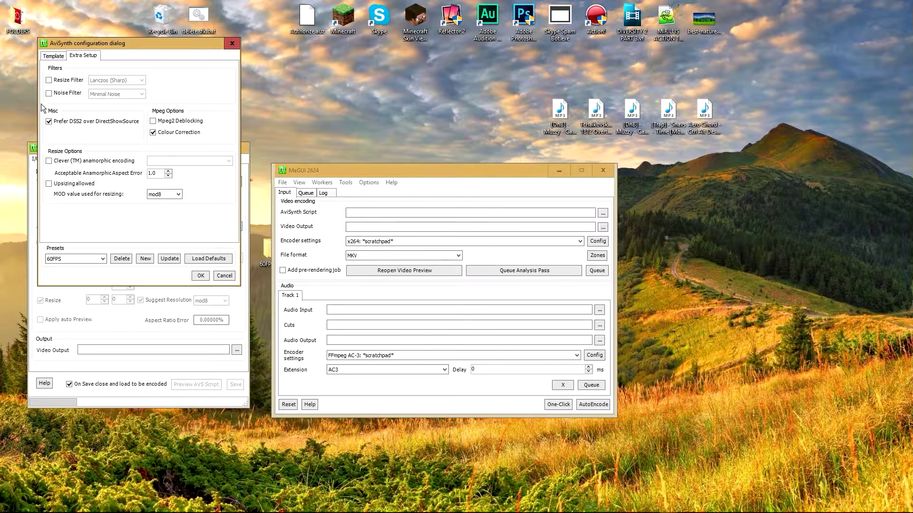
{"action": "left_click", "coordinate": [49, 184]}
{"action": "left_click", "coordinate": [157, 193]}
Step: Check the 60FPS preset's template and extra setup, and accept the AviSynth configuration
{"action": "left_click", "coordinate": [51, 56]}
{"action": "left_click", "coordinate": [81, 56]}
{"action": "left_click", "coordinate": [45, 57]}
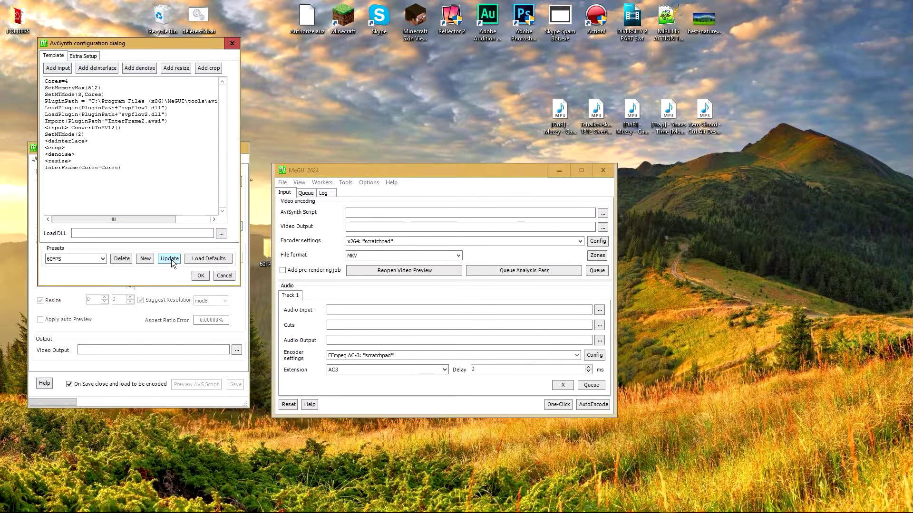
{"action": "left_click", "coordinate": [200, 276]}
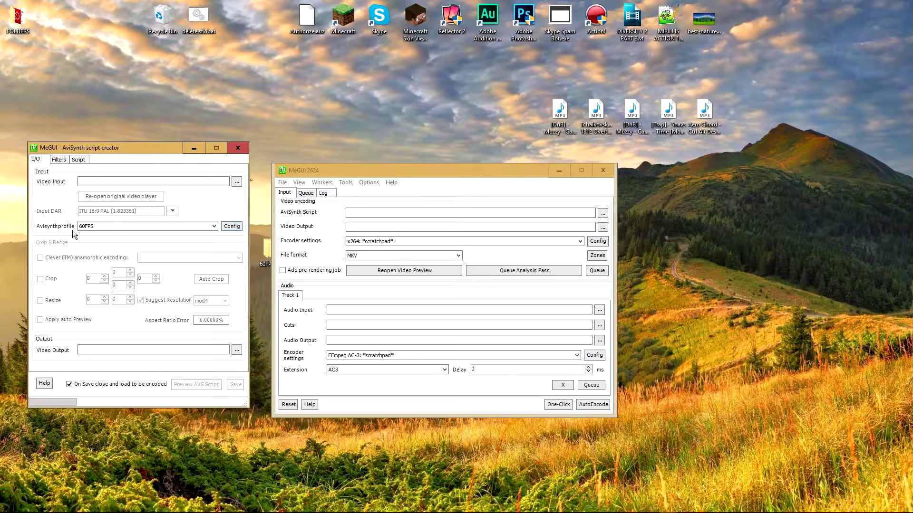
Step: Load "The Sniper By Liam OFlaherty.mp4" from the Desktop as the script's video input, opening it with DirectShowSource
{"action": "left_click", "coordinate": [236, 182]}
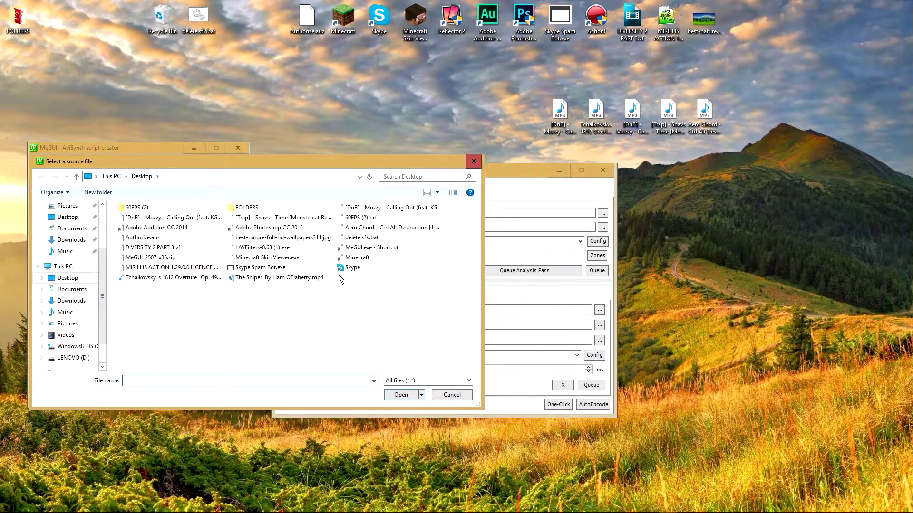
{"action": "left_click", "coordinate": [302, 277]}
{"action": "left_click", "coordinate": [399, 395]}
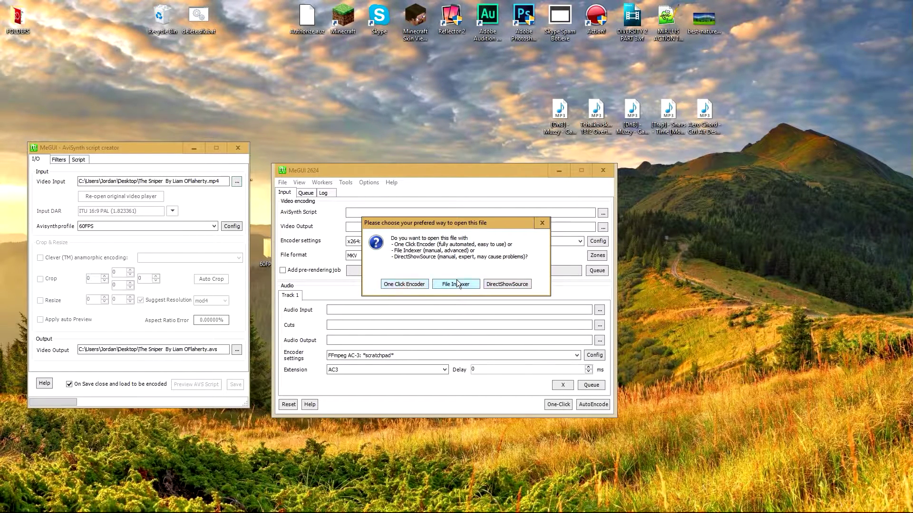
{"action": "left_click", "coordinate": [508, 284]}
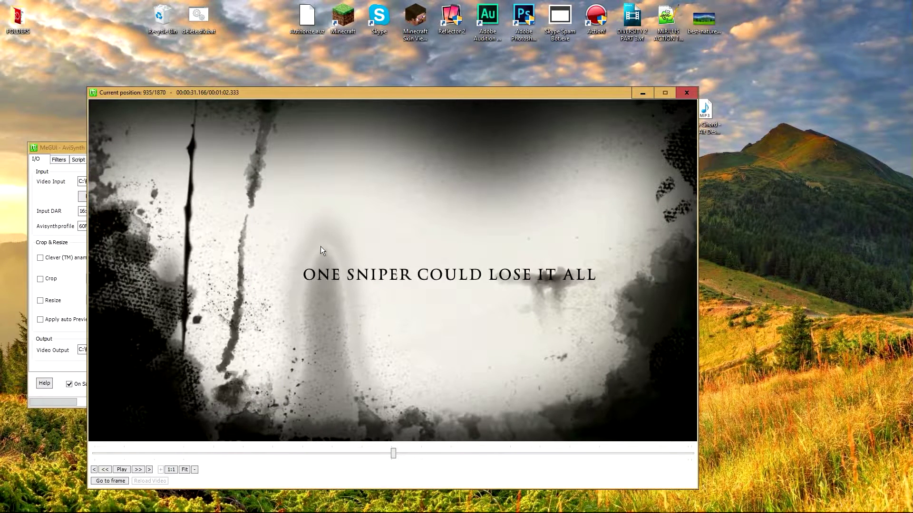
Step: Close the video preview, save the AviSynth script so it loads for encoding, and dismiss the message
{"action": "left_click", "coordinate": [686, 92]}
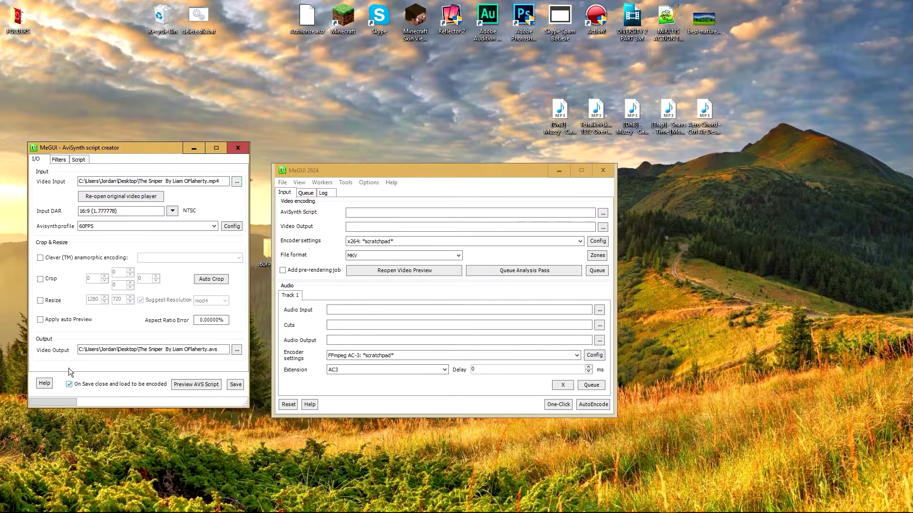
{"action": "left_click", "coordinate": [235, 385]}
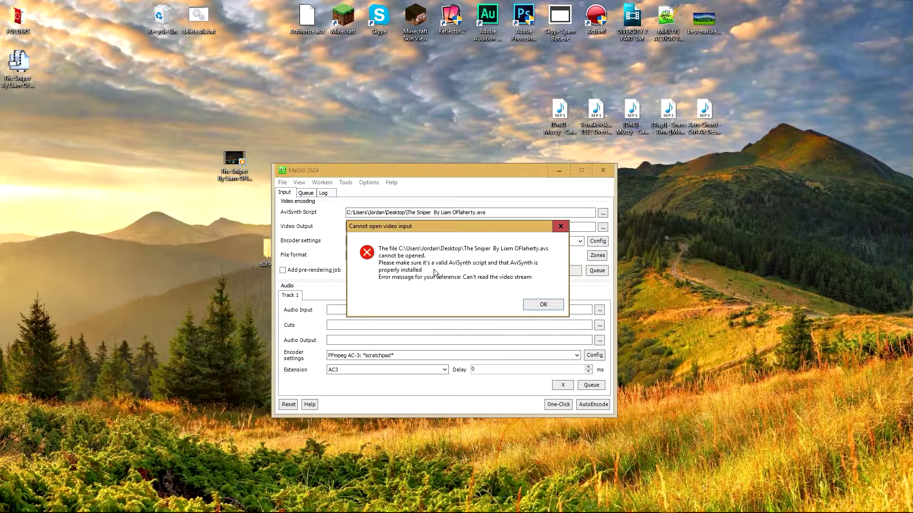
{"action": "left_click", "coordinate": [547, 306]}
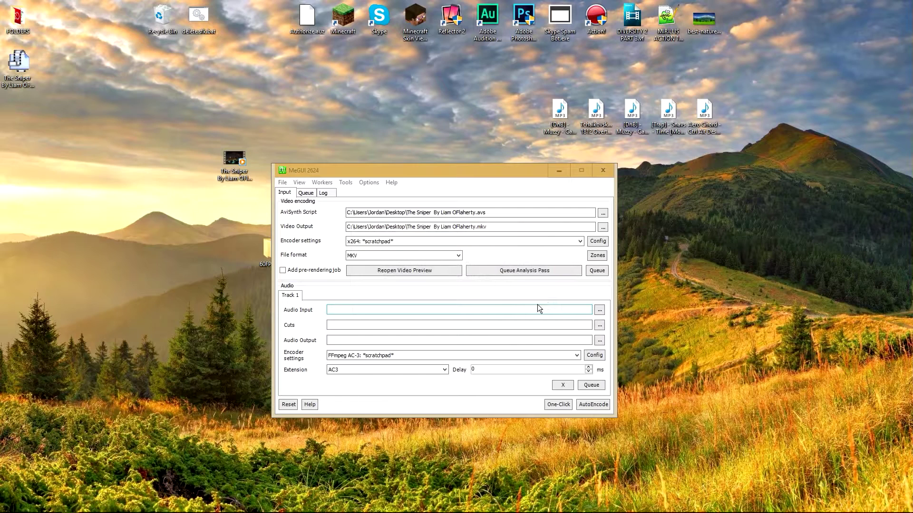
Step: Set the video encoding file format to MP4 and append 2 to the video output file name
{"action": "left_click", "coordinate": [378, 255]}
{"action": "left_click", "coordinate": [377, 269]}
{"action": "left_click", "coordinate": [472, 228]}
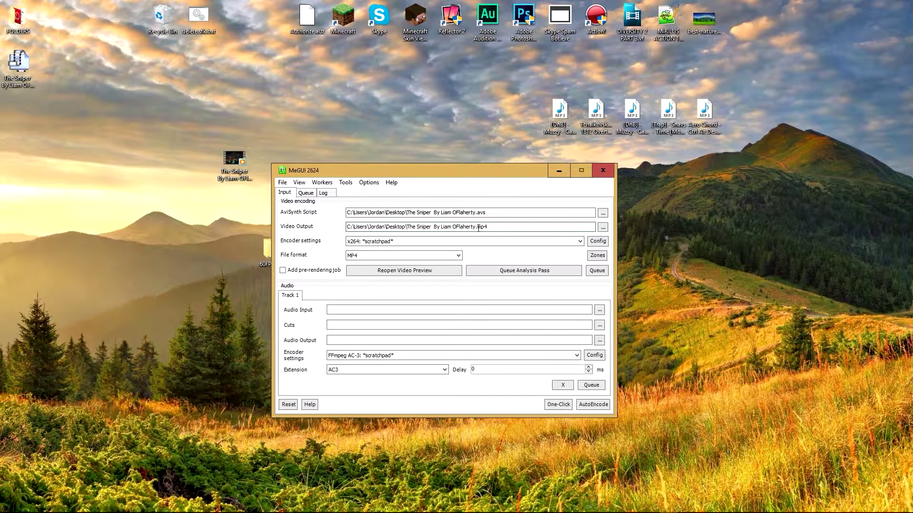
{"action": "left_click", "coordinate": [476, 229]}
{"action": "type", "text": "2"}
Step: Queue the video encoding job and choose to continue anyway at the AviSynth script prompt
{"action": "left_click", "coordinate": [309, 194]}
{"action": "left_click", "coordinate": [285, 193]}
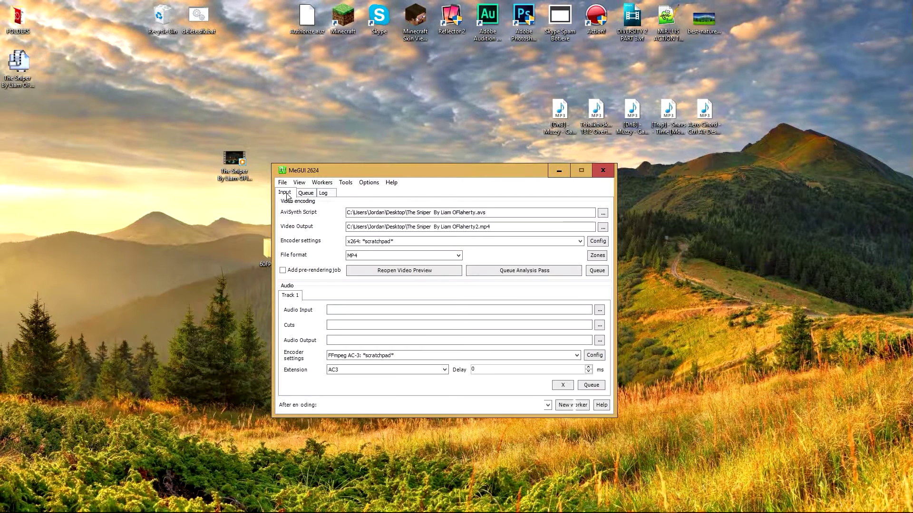
{"action": "left_click", "coordinate": [597, 270]}
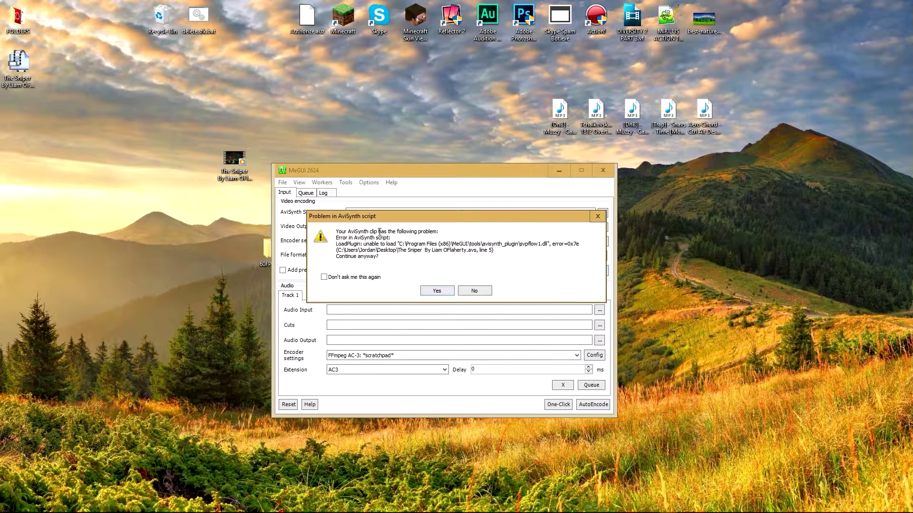
{"action": "left_click", "coordinate": [433, 290]}
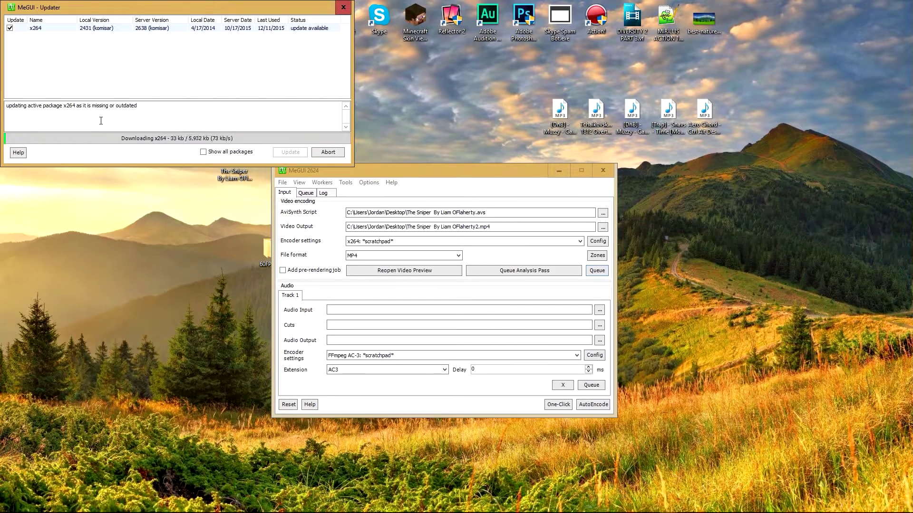
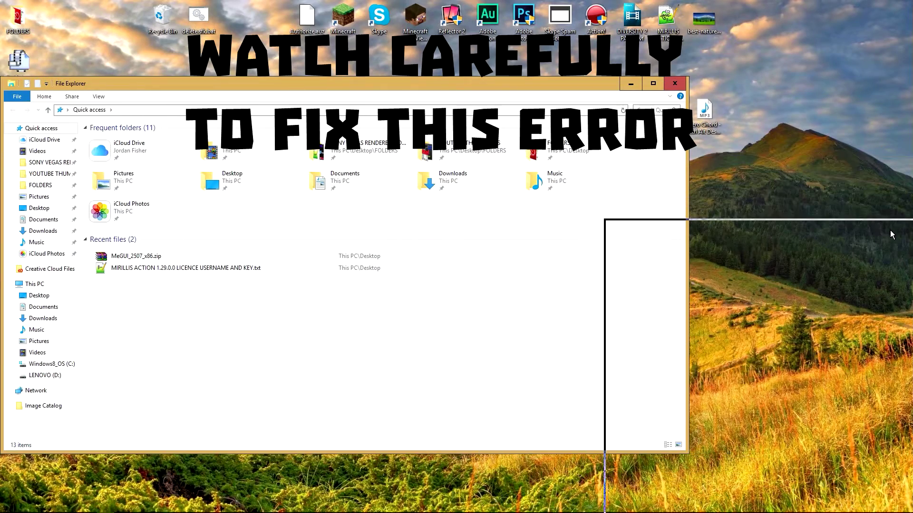
Step: Browse File Explorer to the avisynth_plugin folder under C:\Program Files (x86)\MeGUI\tools, with its window beside MeGUI
{"action": "left_click", "coordinate": [655, 507]}
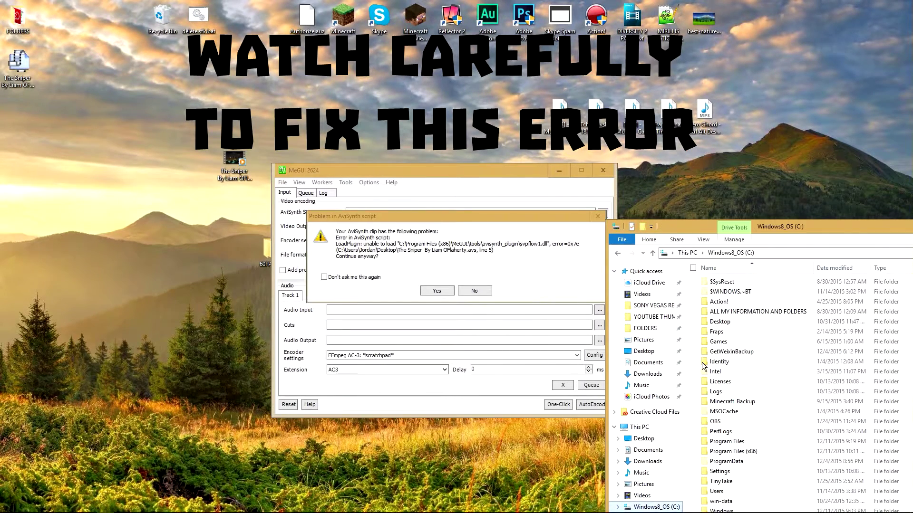
{"action": "left_click_drag", "start_coordinate": [766, 227], "coordinate": [763, 157]}
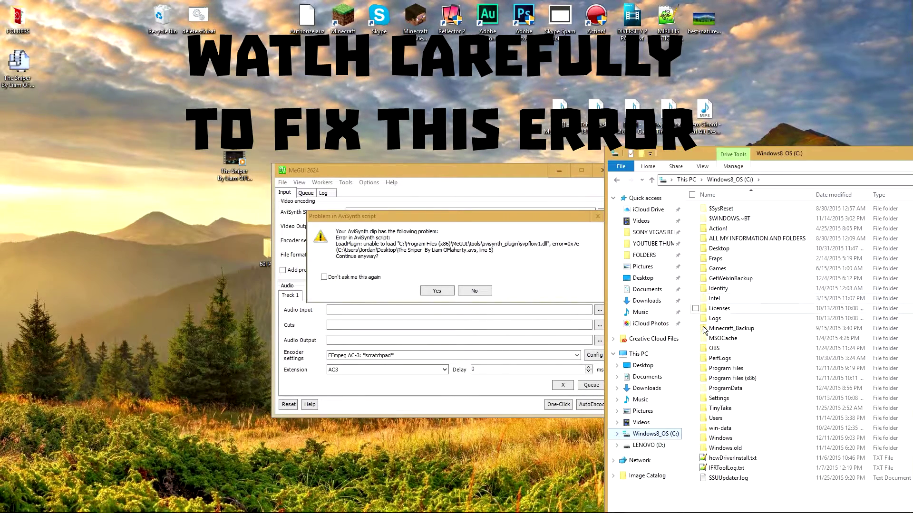
{"action": "double_click", "coordinate": [745, 380]}
{"action": "scroll", "coordinate": [734, 459], "scroll_direction": "down", "scroll_amount": 5}
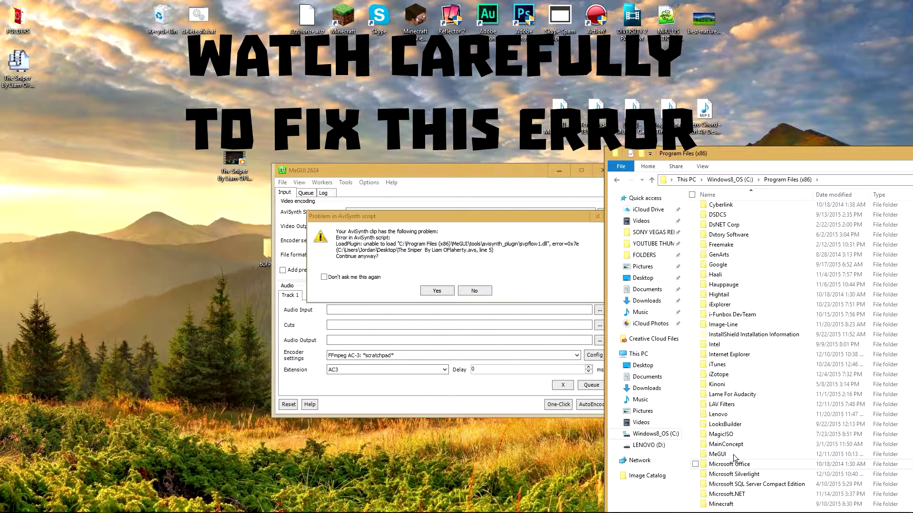
{"action": "double_click", "coordinate": [731, 455]}
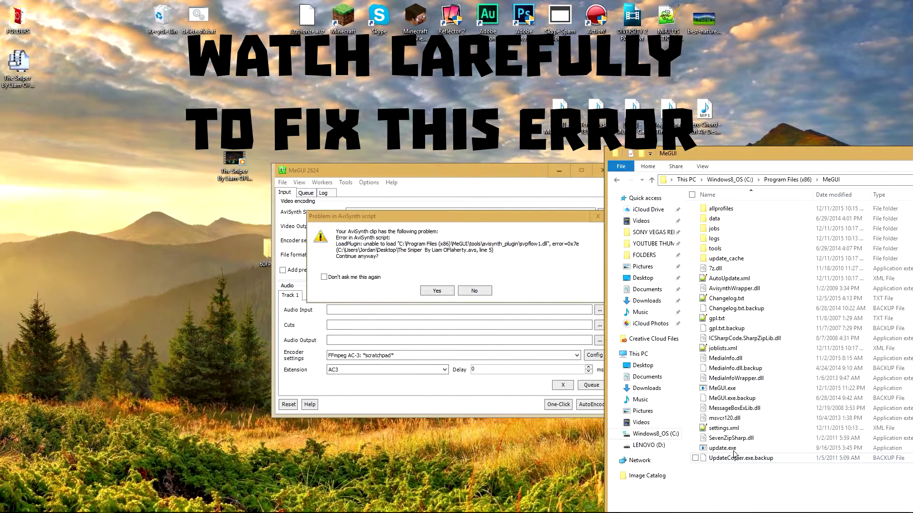
{"action": "double_click", "coordinate": [726, 250]}
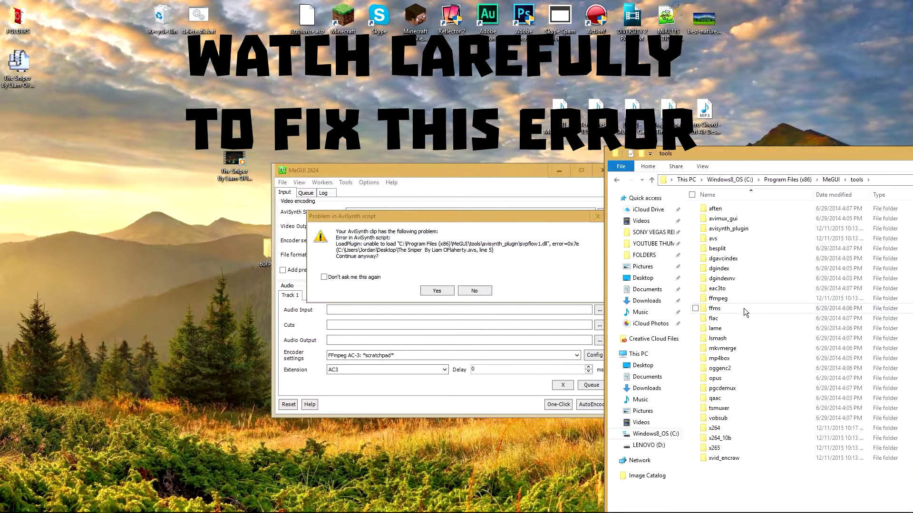
{"action": "double_click", "coordinate": [741, 233]}
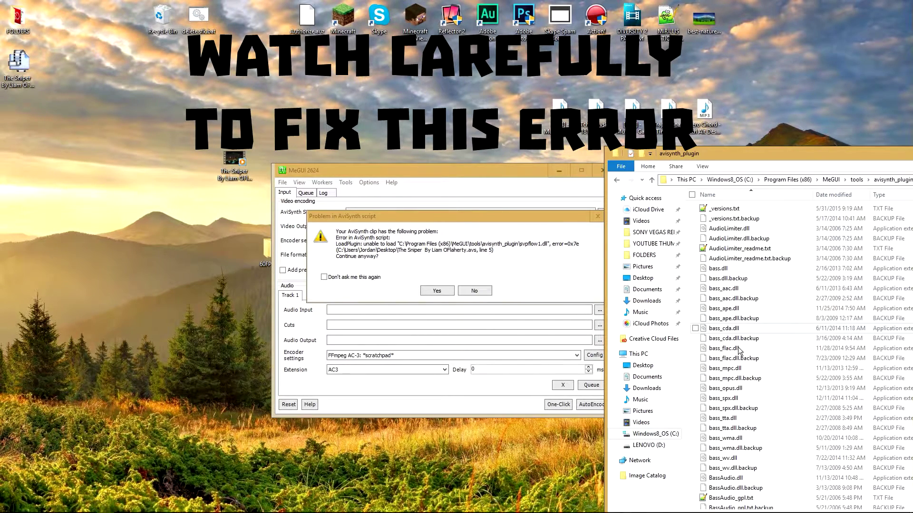
Step: Look through the avisynth_plugin folder for the svpflow1.dll file and compare with the path in the AviSynth error dialog
{"action": "scroll", "coordinate": [746, 404], "scroll_direction": "down", "scroll_amount": 5}
{"action": "scroll", "coordinate": [747, 409], "scroll_direction": "down", "scroll_amount": 7}
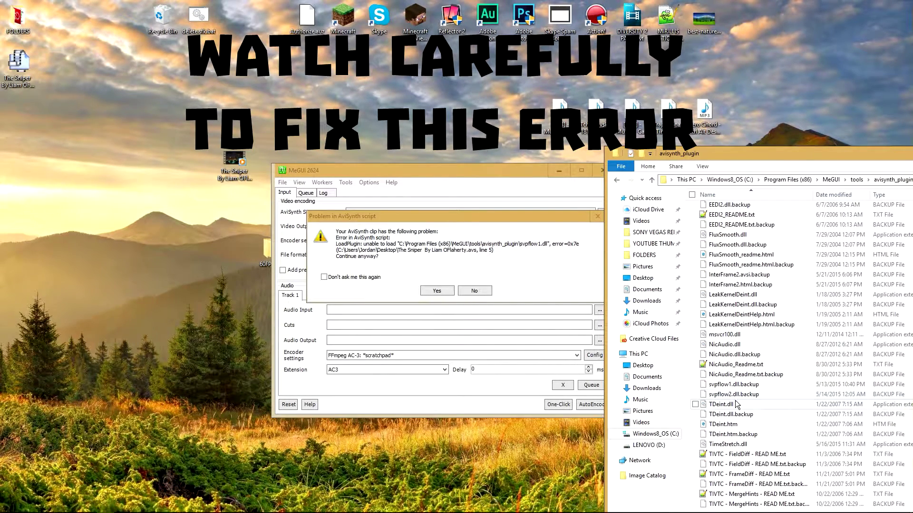
{"action": "scroll", "coordinate": [731, 420], "scroll_direction": "down", "scroll_amount": 9}
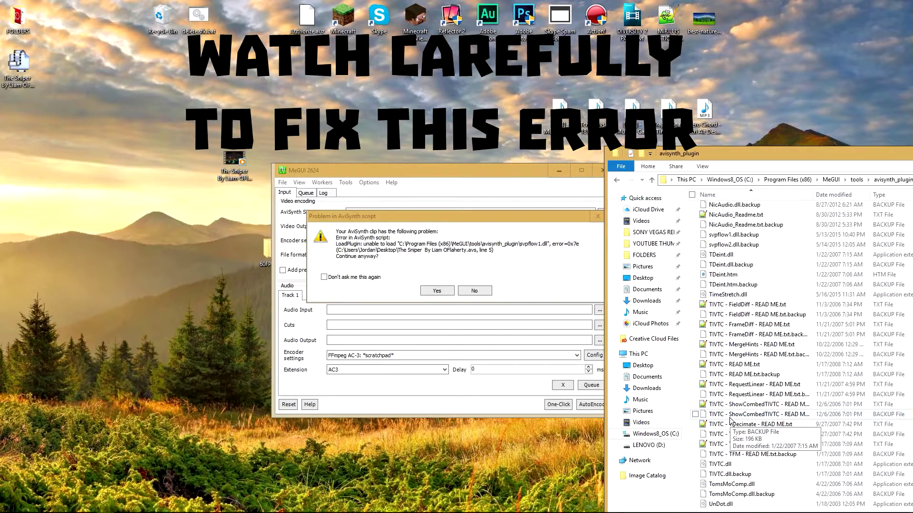
{"action": "scroll", "coordinate": [731, 421], "scroll_direction": "up", "scroll_amount": 5}
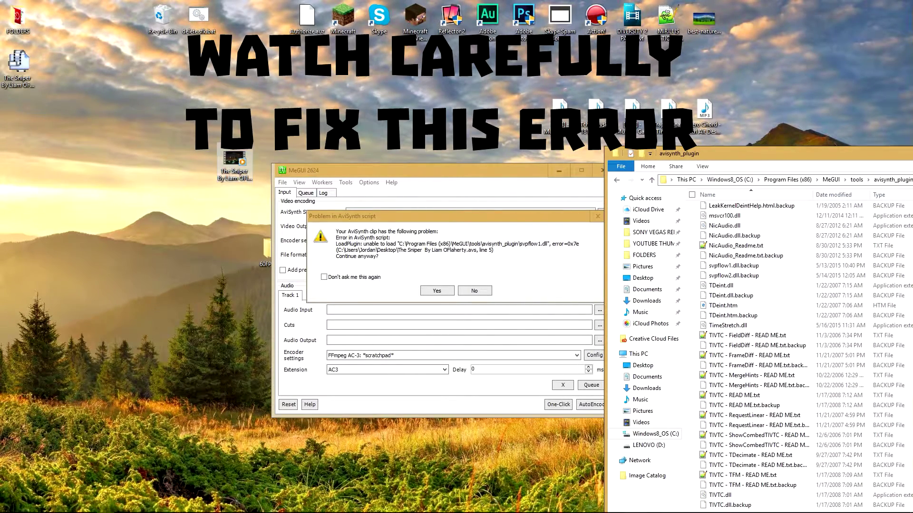
{"action": "left_click", "coordinate": [486, 218]}
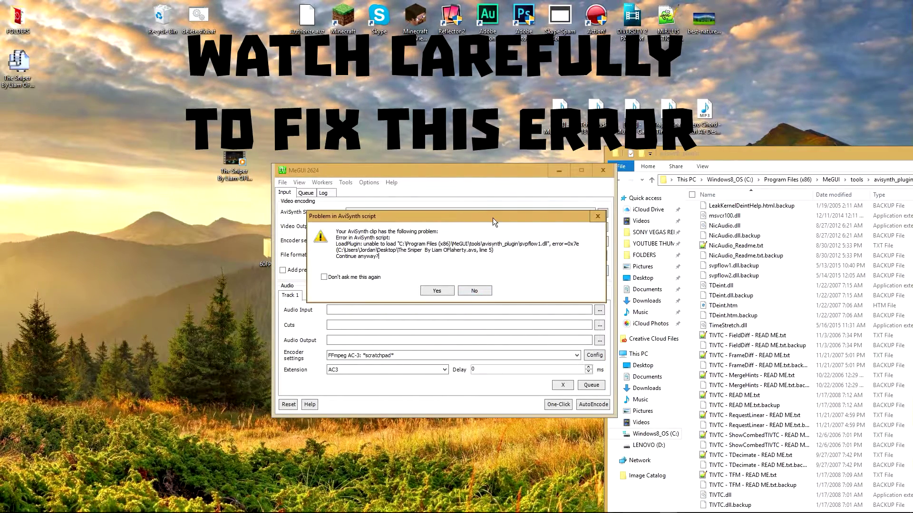
Step: Decline to continue with the faulty AviSynth script, dismiss the aborted-job message and close MeGUI
{"action": "left_click", "coordinate": [474, 290]}
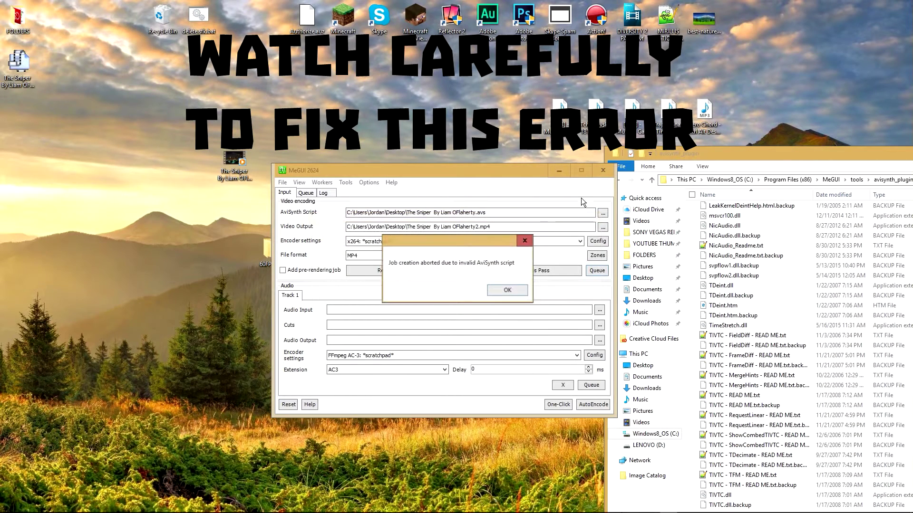
{"action": "left_click", "coordinate": [502, 292]}
{"action": "left_click", "coordinate": [603, 171]}
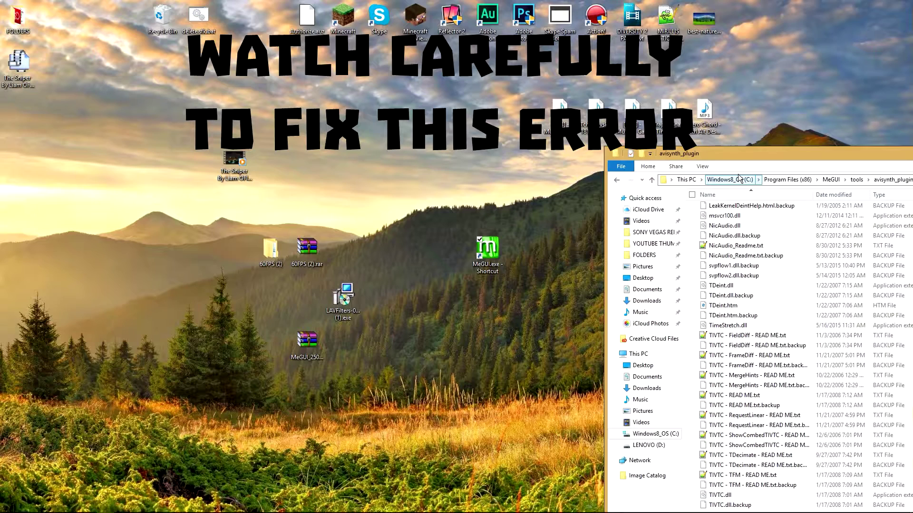
Step: Copy InterFrame2.avsi, InterFrame2.html, svpflow1.dll and svpflow2.dll from the avisynth_plugin folder inside 60FPS (2)\60FPS\Files-20150521\tools
{"action": "double_click", "coordinate": [286, 241]}
{"action": "double_click", "coordinate": [141, 60]}
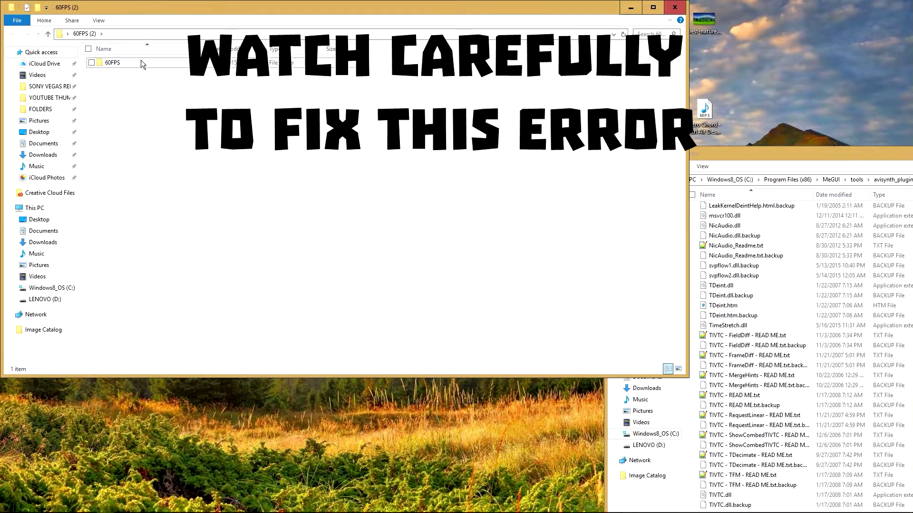
{"action": "double_click", "coordinate": [141, 60]}
{"action": "double_click", "coordinate": [140, 60]}
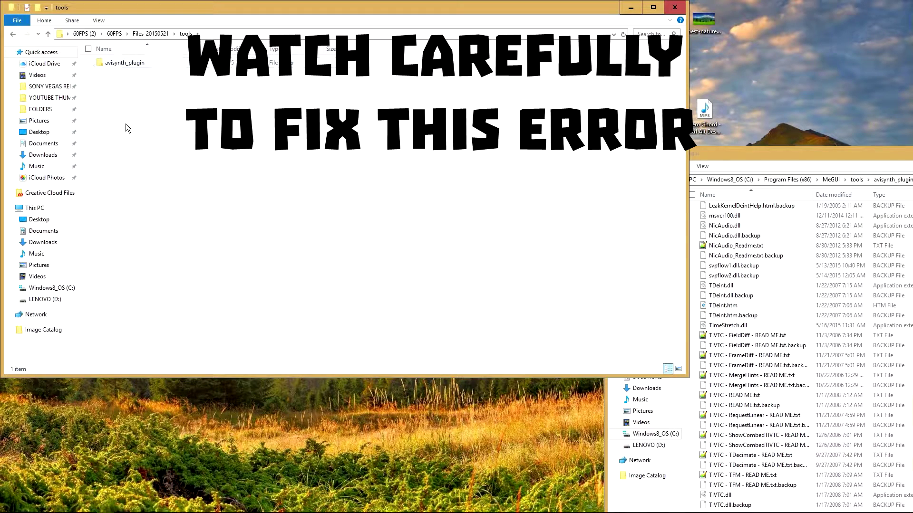
{"action": "double_click", "coordinate": [121, 62]}
{"action": "left_click_drag", "start_coordinate": [127, 129], "coordinate": [127, 60]}
{"action": "right_click", "coordinate": [164, 63]}
{"action": "left_click", "coordinate": [45, 218]}
Step: Paste the four copied plugin files into MeGUI's tools\avisynth_plugin folder and close both File Explorer windows
{"action": "left_click_drag", "start_coordinate": [769, 153], "coordinate": [294, 112]}
{"action": "right_click", "coordinate": [702, 177]}
{"action": "left_click", "coordinate": [634, 242]}
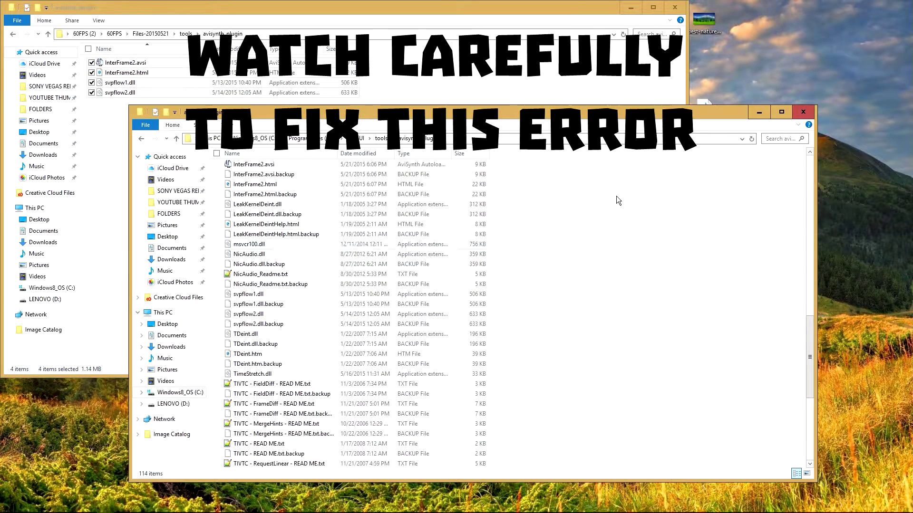
{"action": "left_click", "coordinate": [803, 112]}
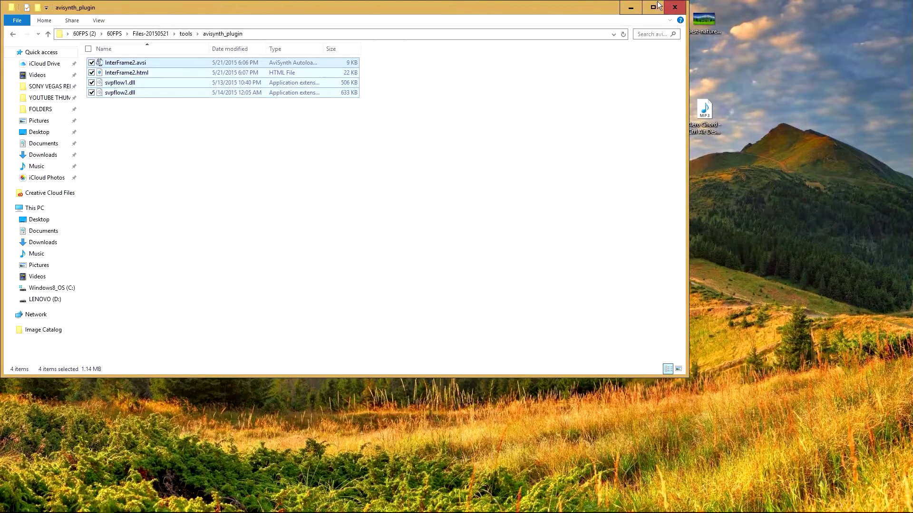
{"action": "left_click", "coordinate": [675, 7]}
Step: Relaunch MeGUI from its desktop shortcut and open the AVS Script Creator
{"action": "right_click", "coordinate": [490, 255]}
{"action": "left_click", "coordinate": [451, 255]}
{"action": "left_click", "coordinate": [494, 269]}
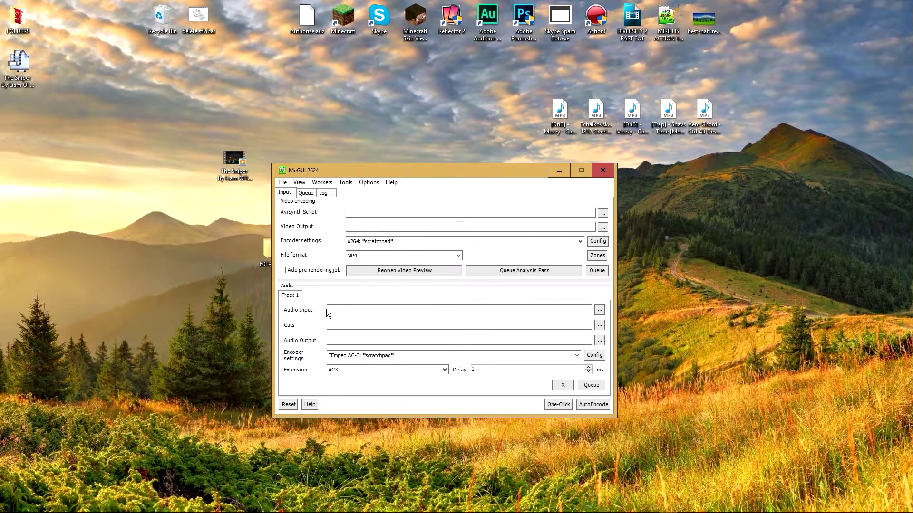
{"action": "left_click", "coordinate": [351, 182]}
{"action": "mouse_move", "coordinate": [359, 185]}
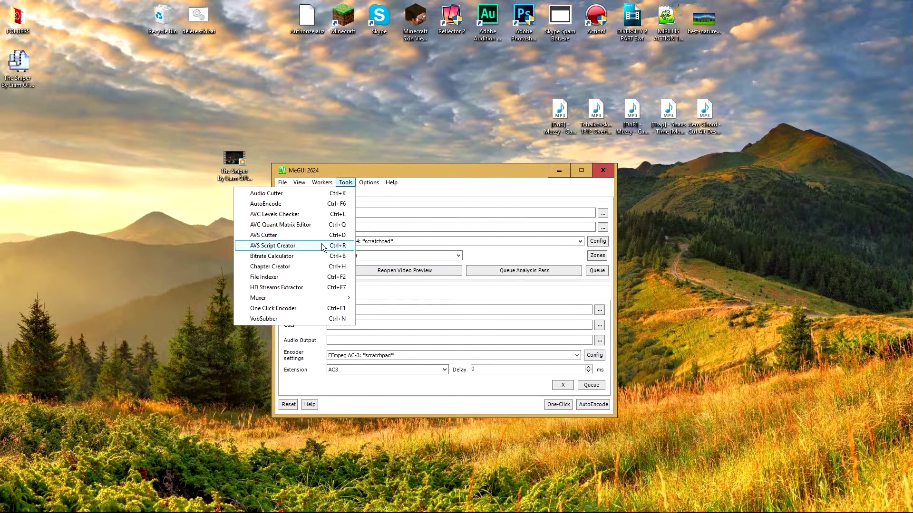
{"action": "left_click", "coordinate": [321, 243]}
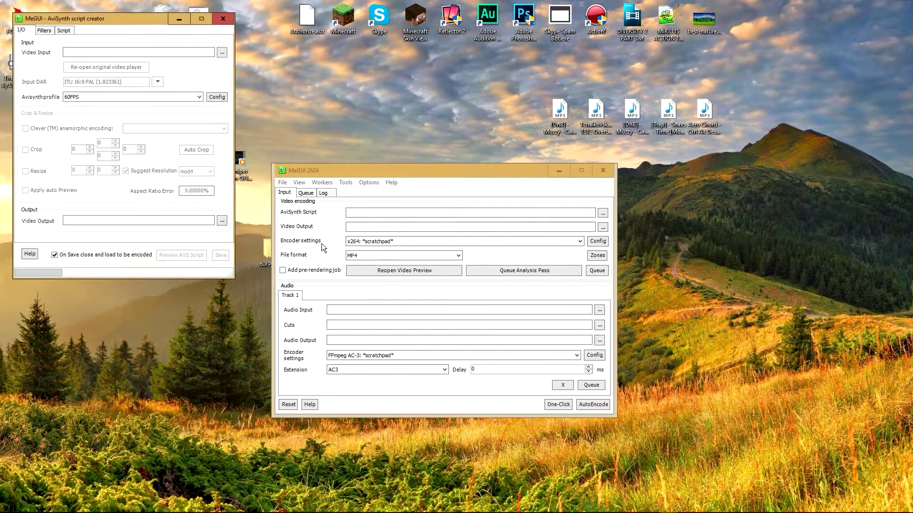
Step: Load The Sniper MP4 from the desktop as the script's video input and close the video preview
{"action": "left_click", "coordinate": [222, 51]}
{"action": "left_click", "coordinate": [354, 149]}
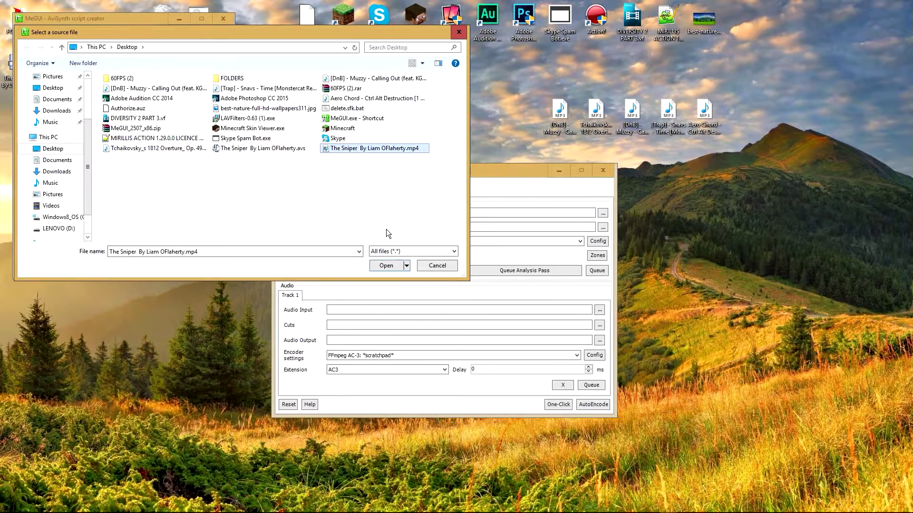
{"action": "left_click", "coordinate": [386, 266]}
{"action": "left_click", "coordinate": [507, 284]}
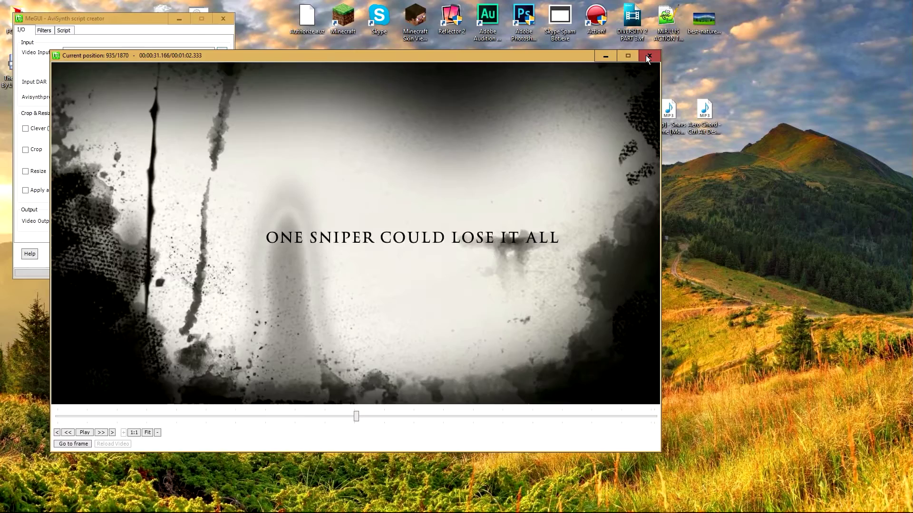
{"action": "left_click", "coordinate": [653, 55]}
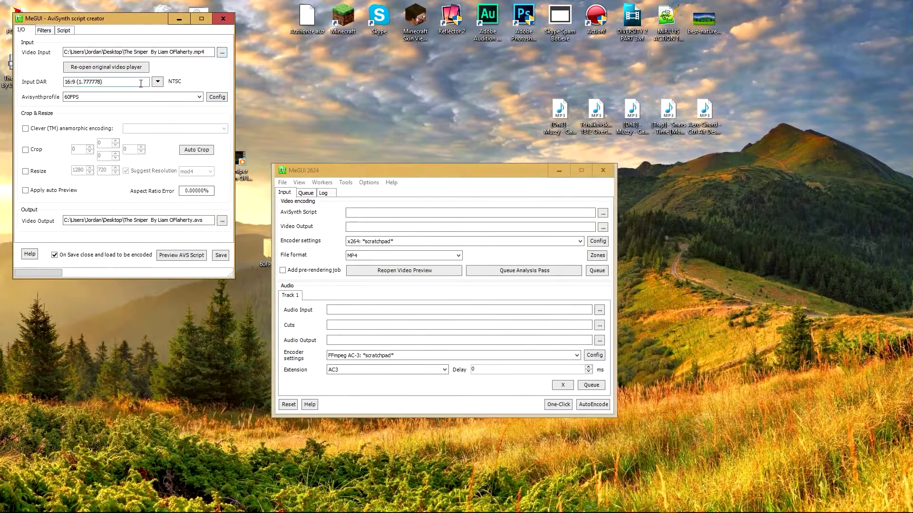
Step: Save the AviSynth script with the 60FPS profile so it loads for encoding, and close the resulting preview
{"action": "left_click", "coordinate": [222, 255]}
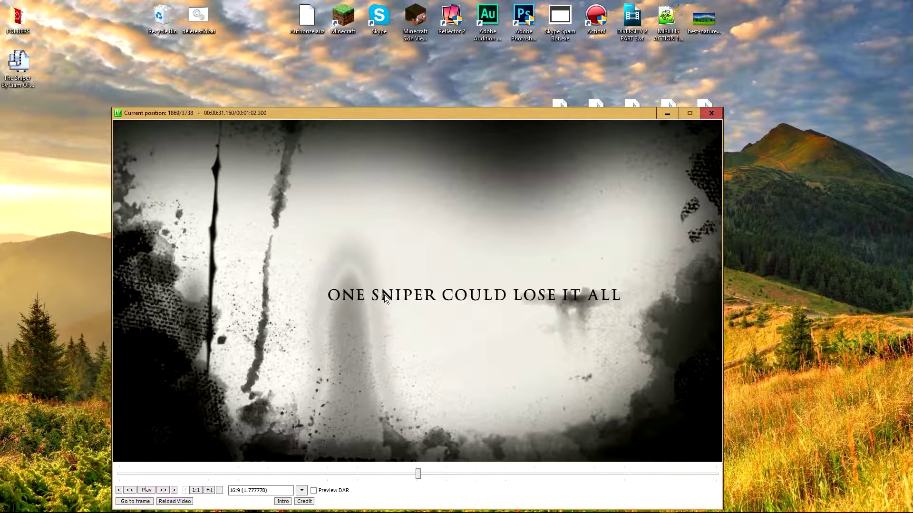
{"action": "left_click", "coordinate": [710, 115]}
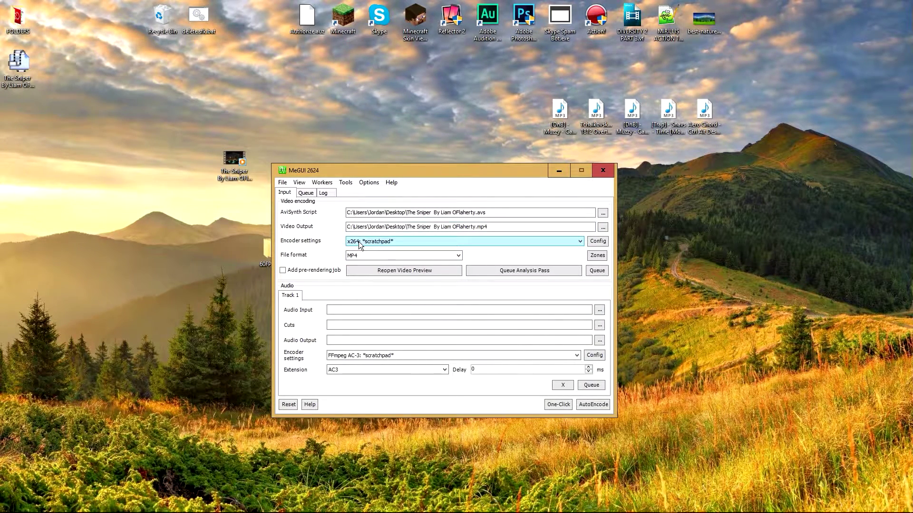
{"action": "left_click", "coordinate": [308, 194]}
{"action": "left_click", "coordinate": [286, 193]}
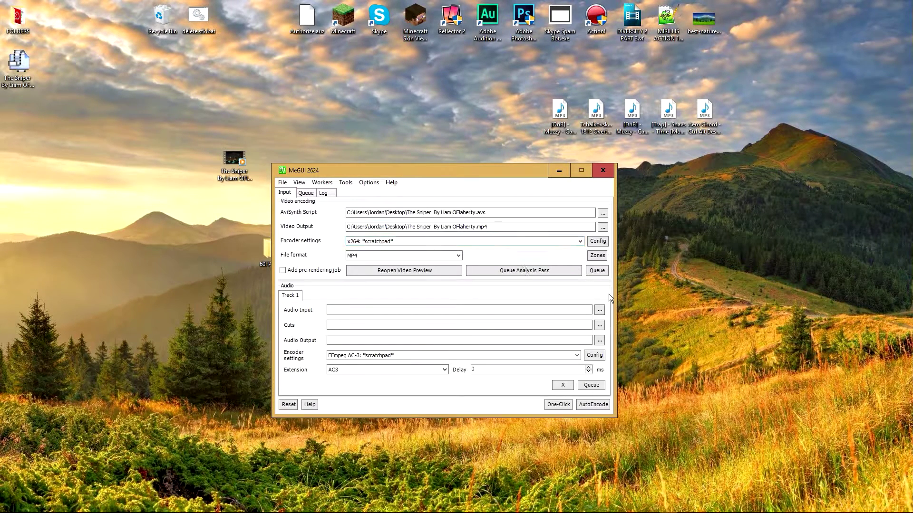
Step: Queue the video encode, move the existing The Sniper video off the desktop into FOLDERS and agree to overwrite the output file
{"action": "left_click", "coordinate": [598, 271]}
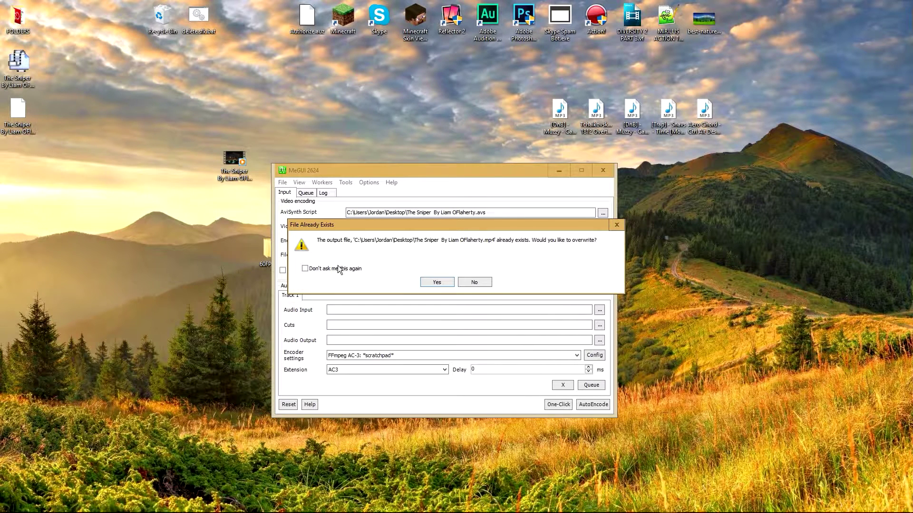
{"action": "left_click", "coordinate": [242, 174]}
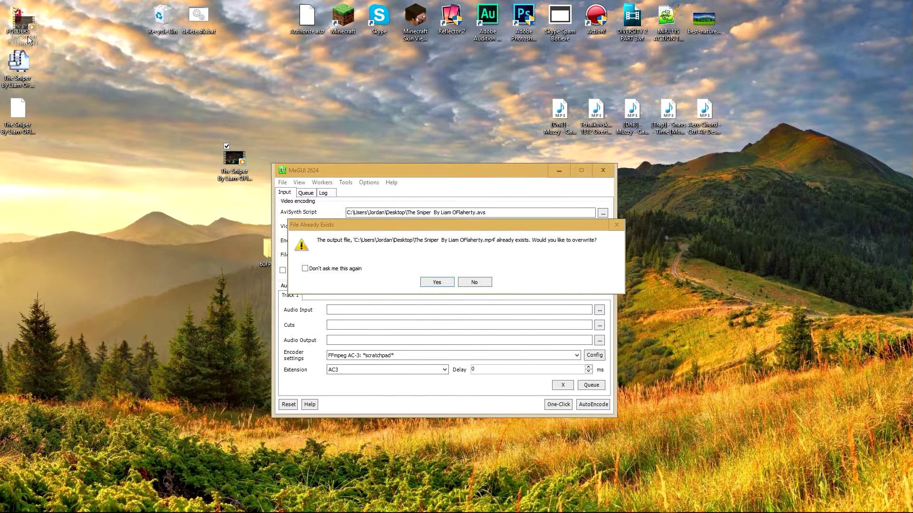
{"action": "key", "text": "Delete"}
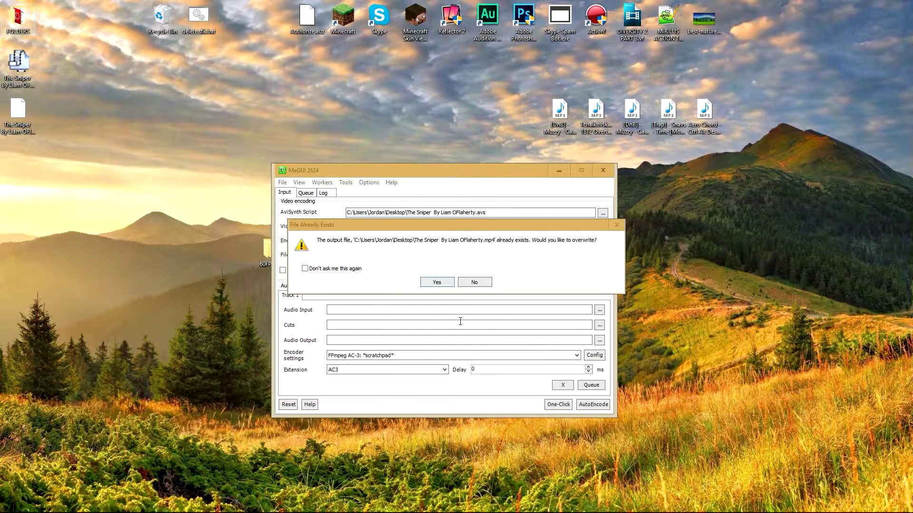
{"action": "left_click", "coordinate": [433, 283]}
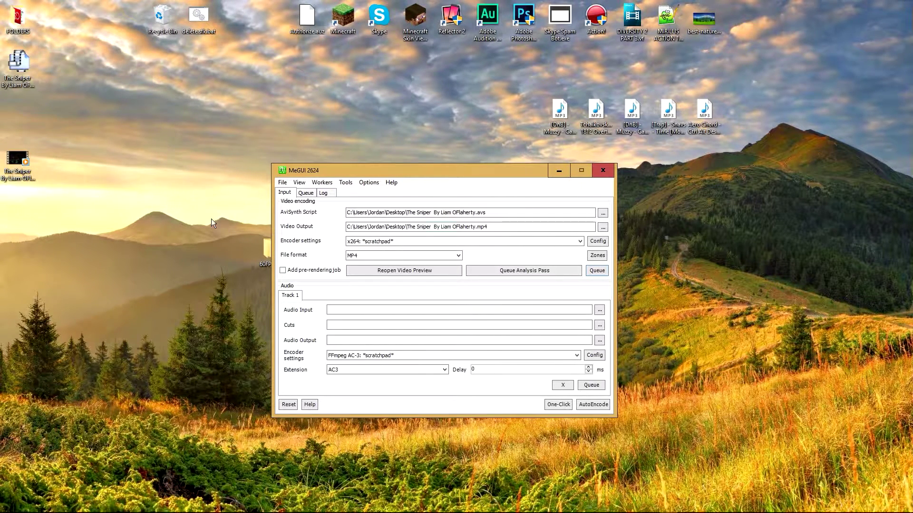
Step: Move the newly encoded The Sniper video to the free desktop area beside MeGUI and check the frame rate in its file properties
{"action": "left_click", "coordinate": [31, 177]}
{"action": "left_click_drag", "start_coordinate": [30, 172], "coordinate": [772, 230]}
{"action": "right_click", "coordinate": [773, 224]}
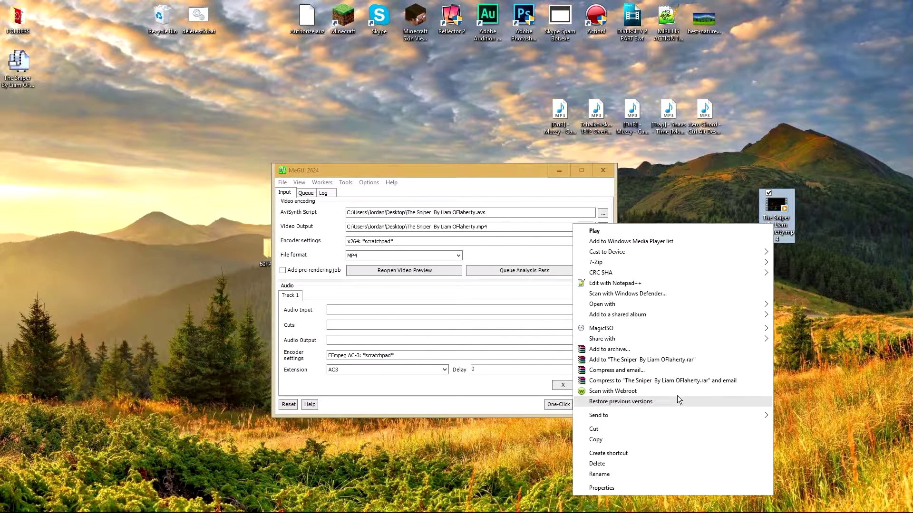
{"action": "left_click", "coordinate": [612, 487]}
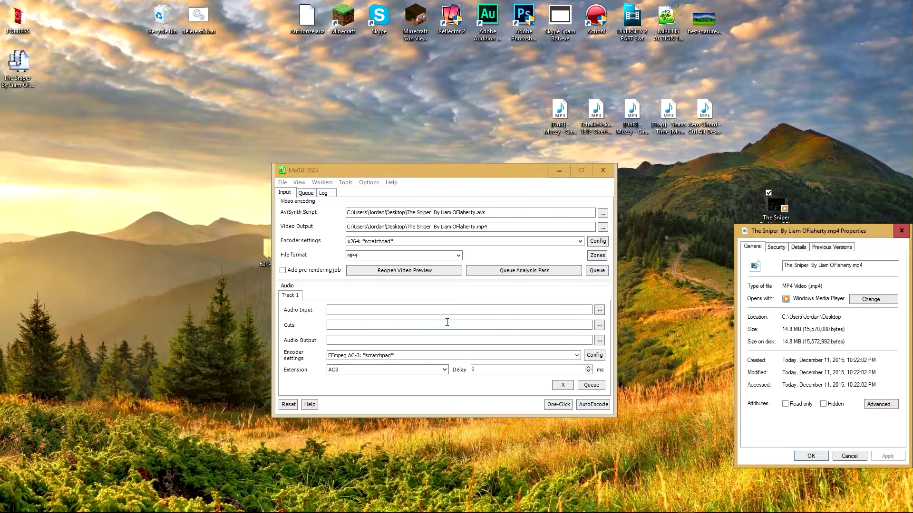
{"action": "left_click", "coordinate": [799, 247]}
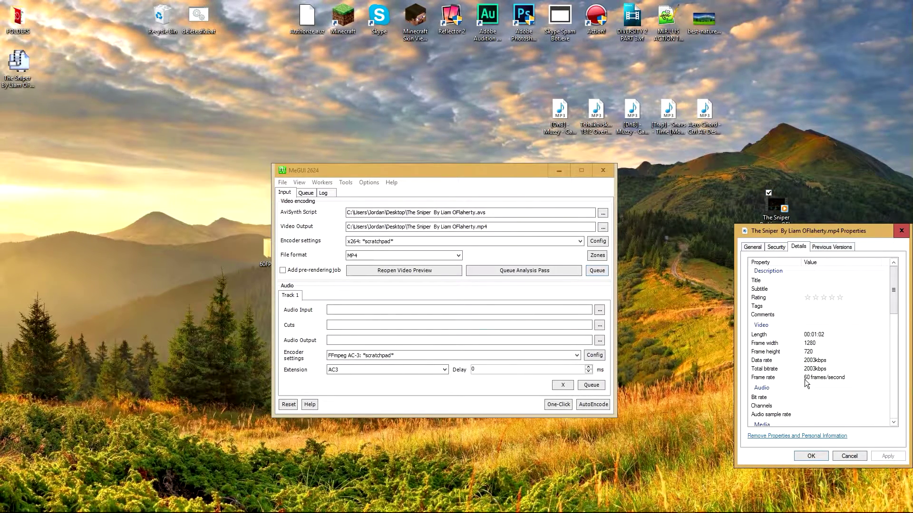
{"action": "left_click", "coordinate": [899, 230]}
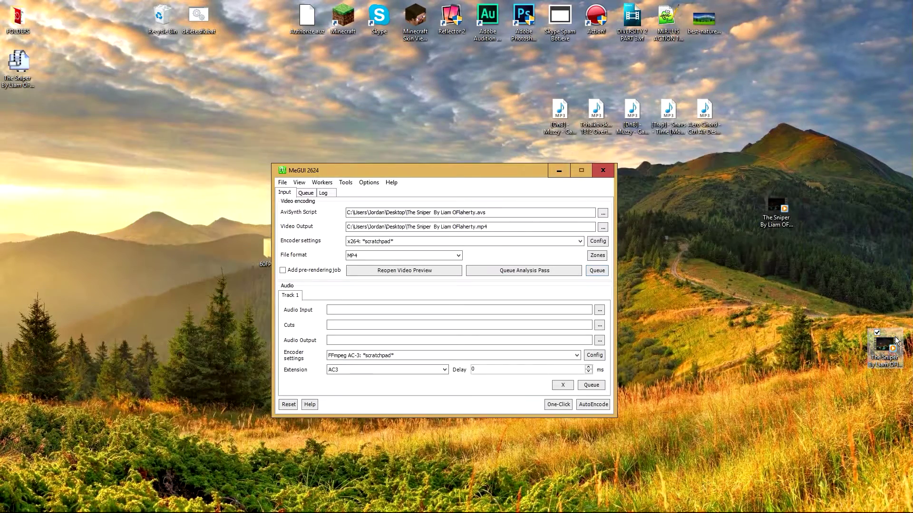
Step: Place the other The Sniper video beside the encoded one, minimize MeGUI, and play its opening twice with the volume turned down
{"action": "left_click_drag", "start_coordinate": [883, 344], "coordinate": [701, 229]}
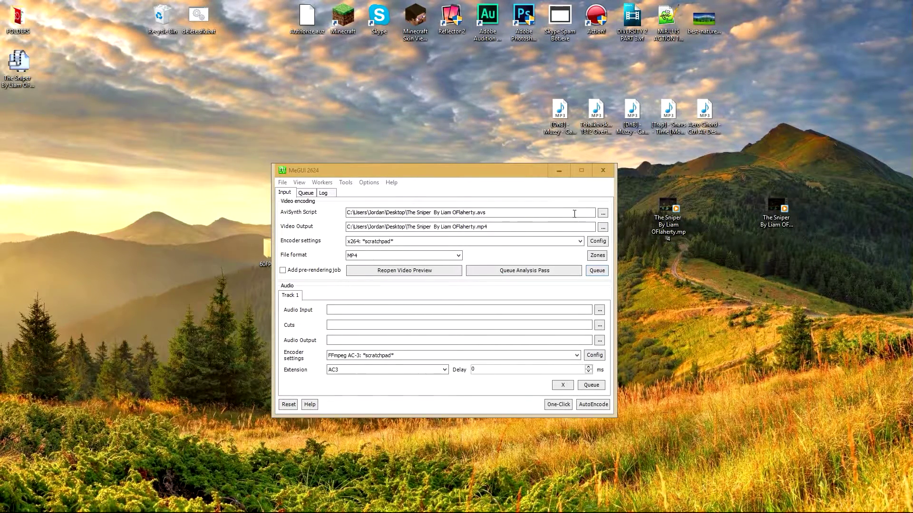
{"action": "left_click", "coordinate": [550, 173]}
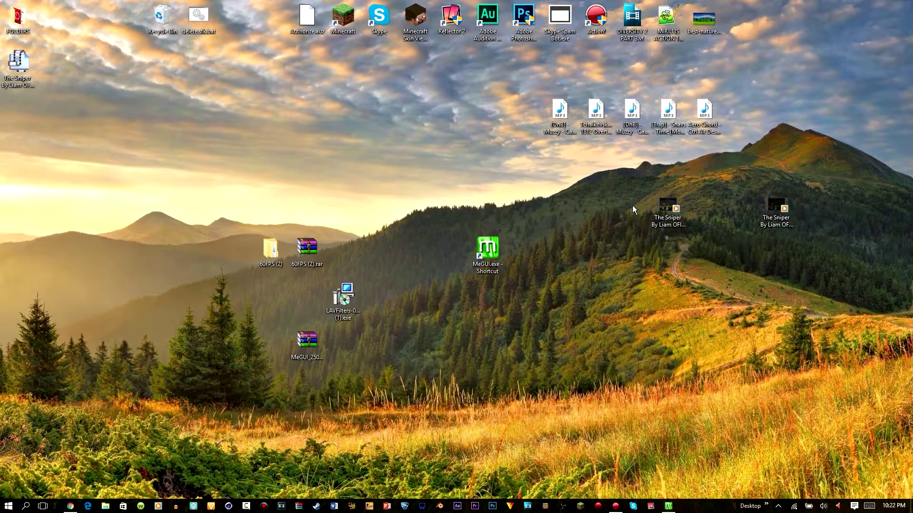
{"action": "double_click", "coordinate": [663, 211]}
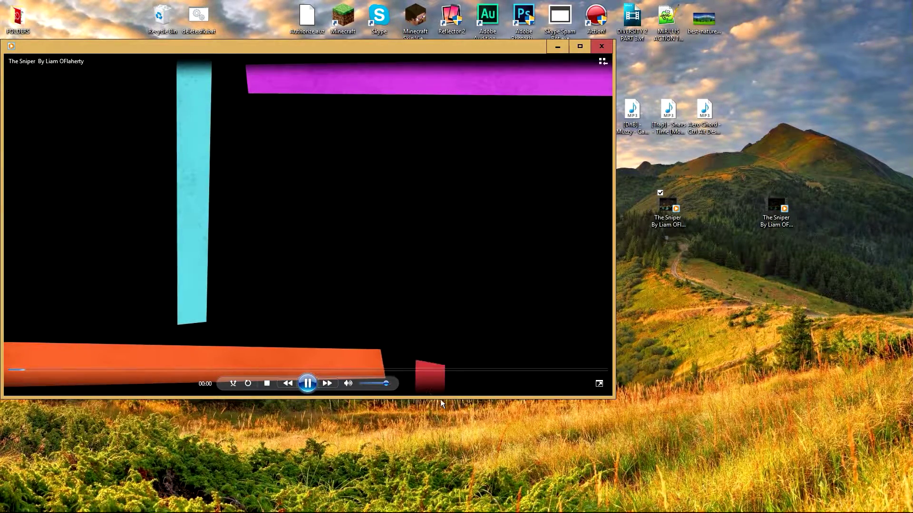
{"action": "left_click_drag", "start_coordinate": [389, 385], "coordinate": [362, 384]}
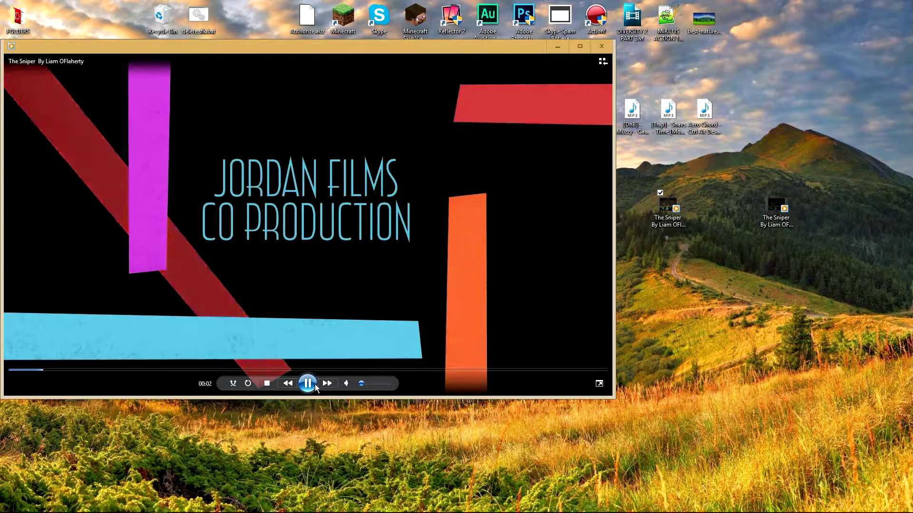
{"action": "left_click", "coordinate": [308, 382]}
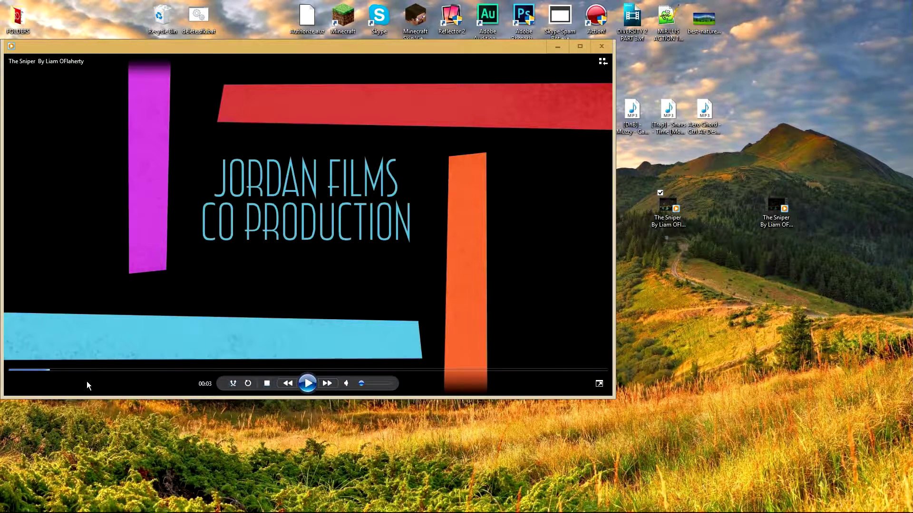
{"action": "left_click_drag", "start_coordinate": [46, 370], "coordinate": [10, 370]}
{"action": "left_click", "coordinate": [307, 383]}
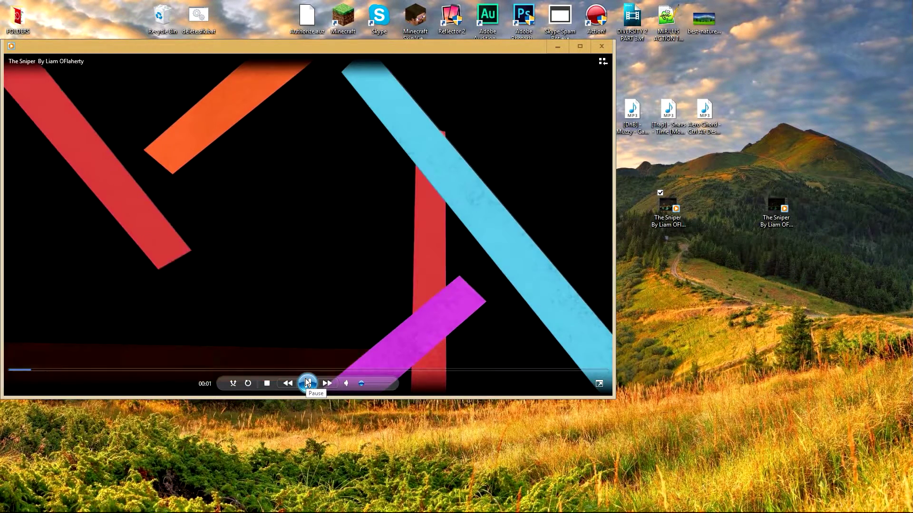
{"action": "left_click", "coordinate": [308, 383]}
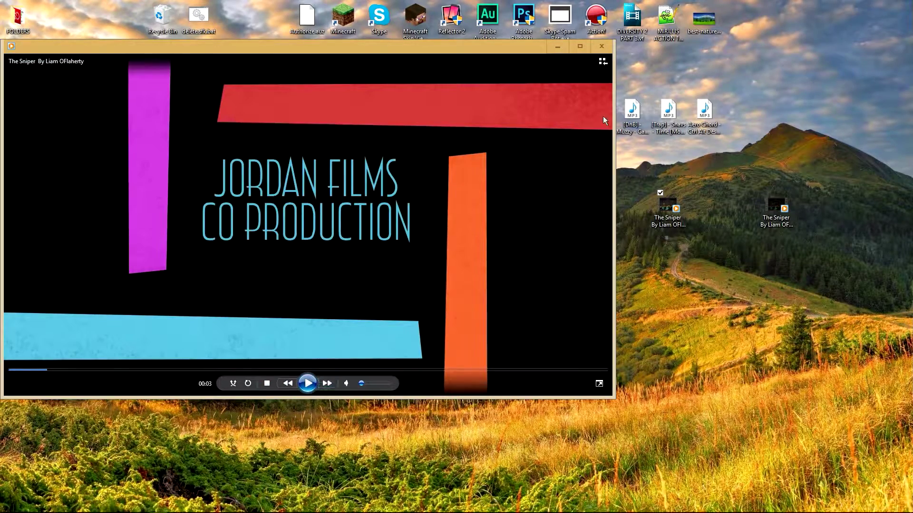
{"action": "left_click", "coordinate": [601, 47]}
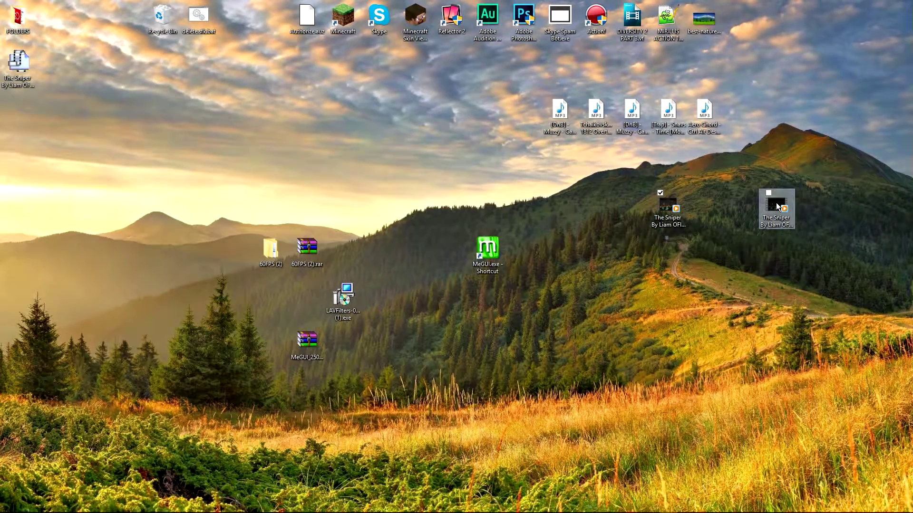
Step: Play the opening of The Sniper video whose name ends in 2 for comparison, and close the player
{"action": "double_click", "coordinate": [777, 206]}
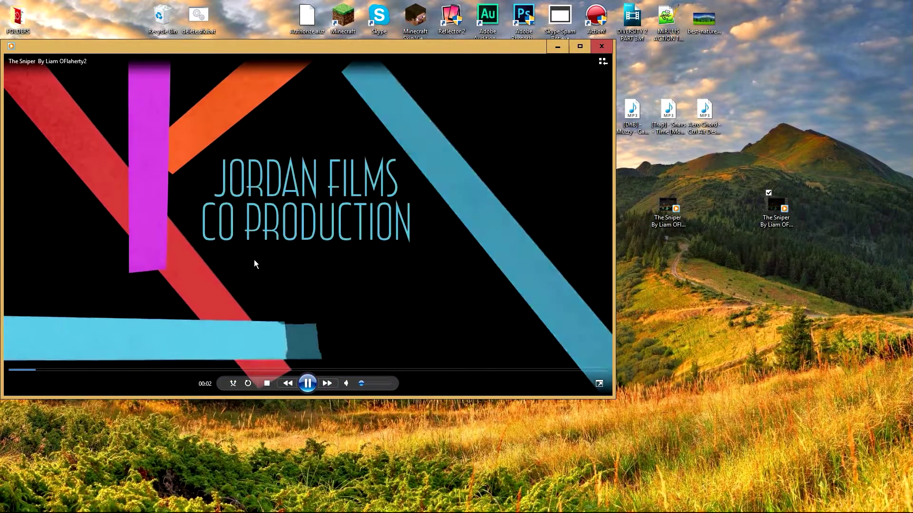
{"action": "left_click", "coordinate": [306, 383]}
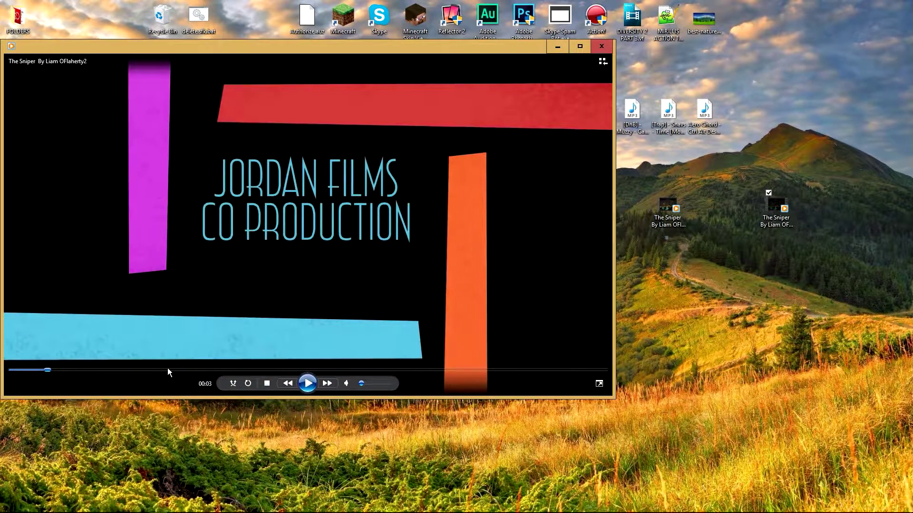
{"action": "left_click", "coordinate": [599, 46]}
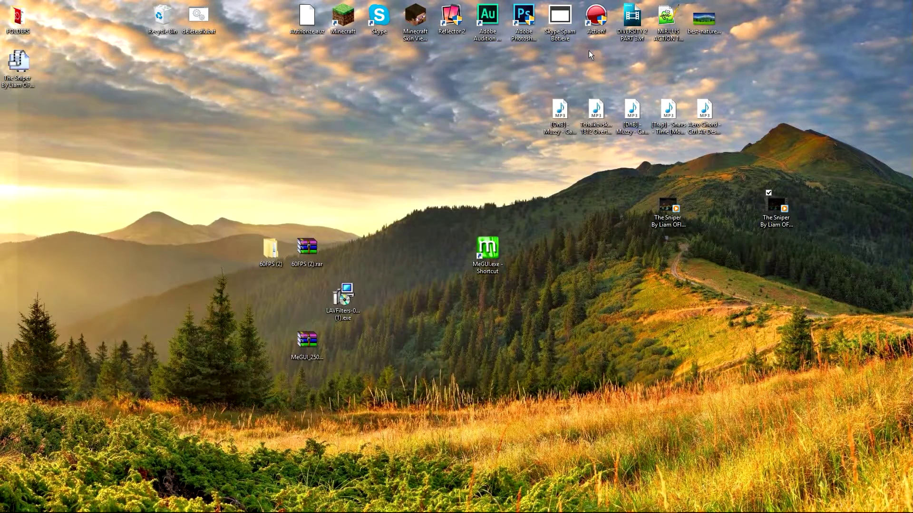
{"action": "left_click_drag", "start_coordinate": [772, 205], "coordinate": [701, 213]}
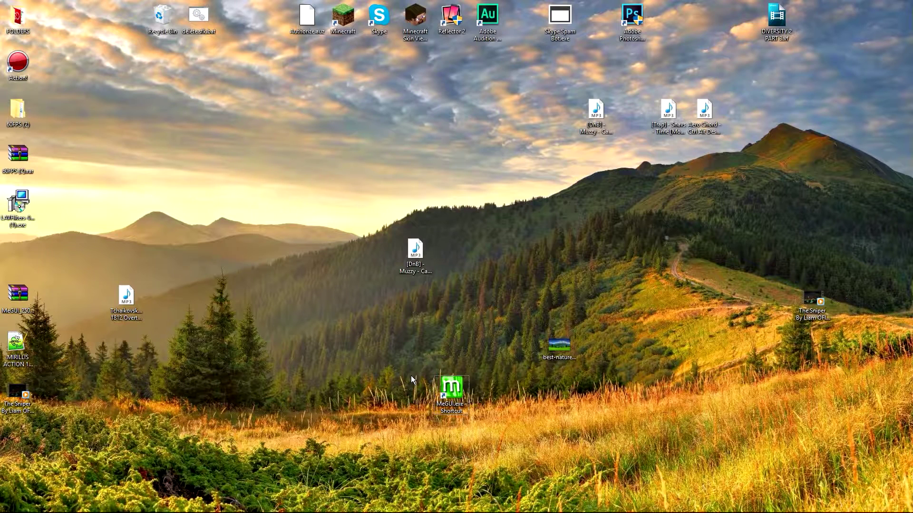
Step: Launch MeGUI from its desktop shortcut with administrator rights and allow it to make changes
{"action": "mouse_move", "coordinate": [519, 511]}
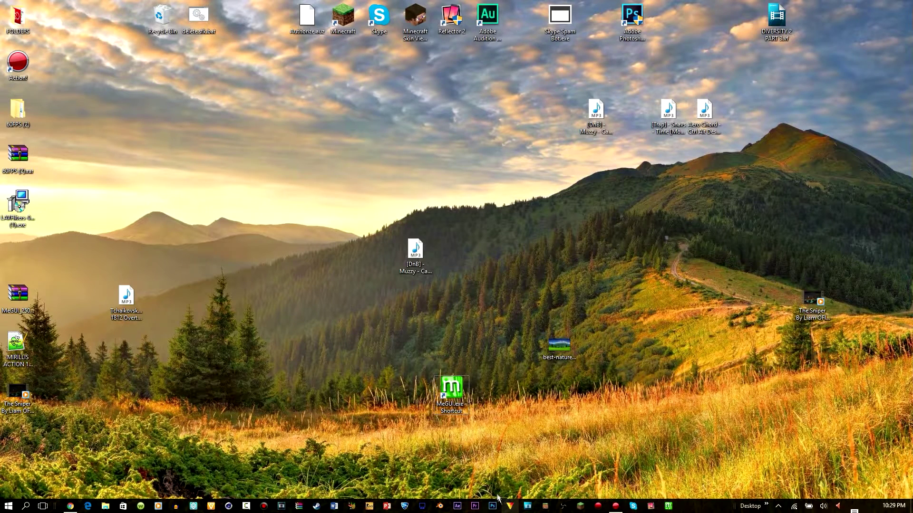
{"action": "right_click", "coordinate": [454, 396]}
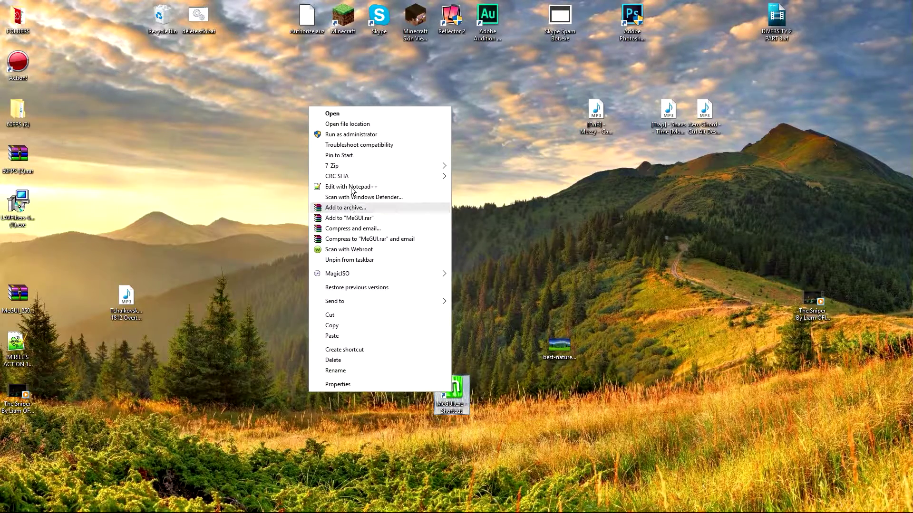
{"action": "left_click", "coordinate": [359, 135]}
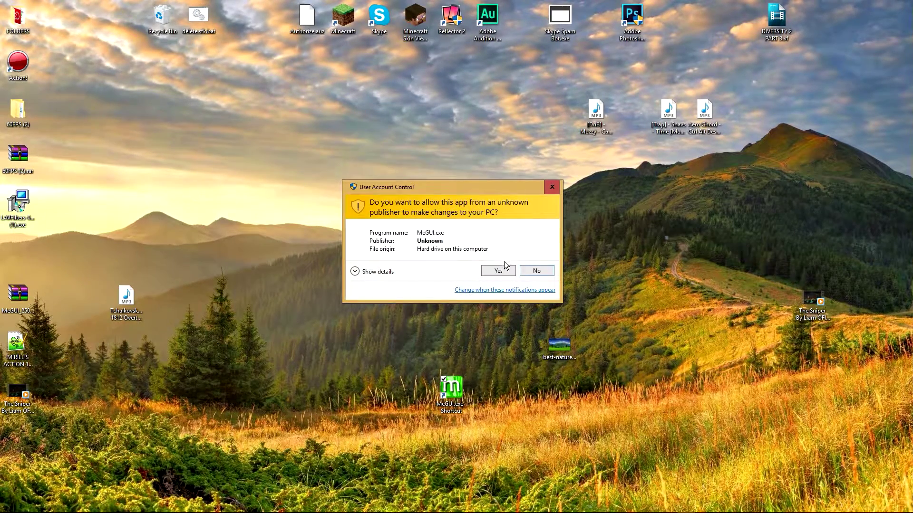
{"action": "left_click", "coordinate": [498, 271]}
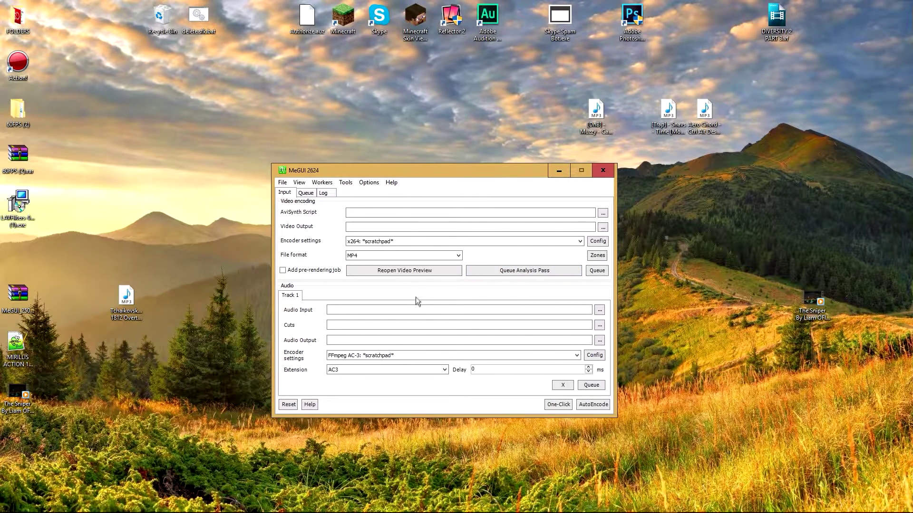
Step: Delete the finished video and mux jobs from MeGUI's queue and return to the encoding inputs
{"action": "left_click", "coordinate": [308, 193]}
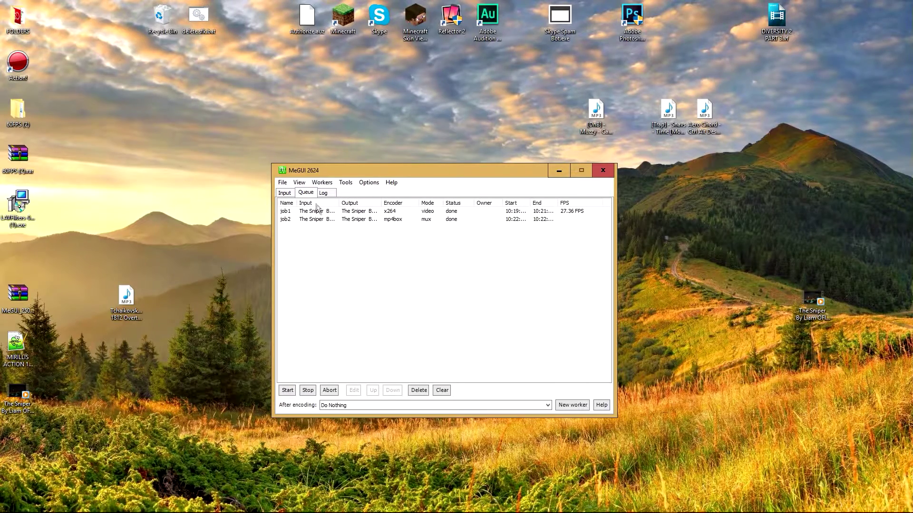
{"action": "left_click", "coordinate": [317, 211]}
{"action": "left_click", "coordinate": [419, 390]}
{"action": "left_click", "coordinate": [451, 298]}
{"action": "left_click", "coordinate": [285, 193]}
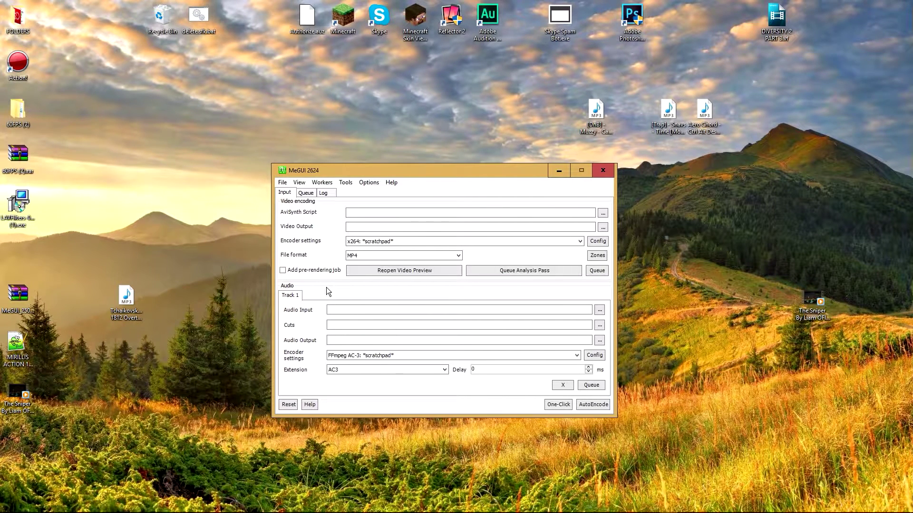
Step: Load The Sniper video without the 2 in its name into the AVS Script Creator using DirectShowSource, and close the preview
{"action": "left_click", "coordinate": [346, 184]}
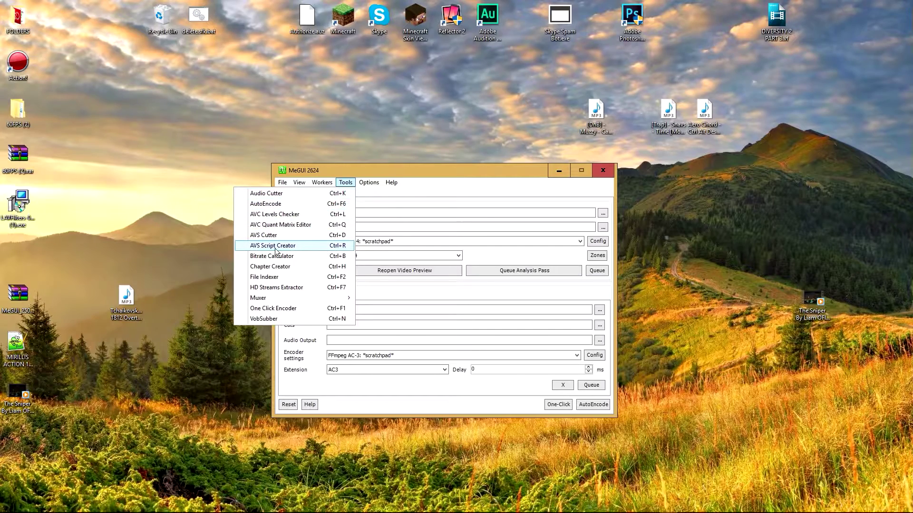
{"action": "left_click", "coordinate": [292, 245]}
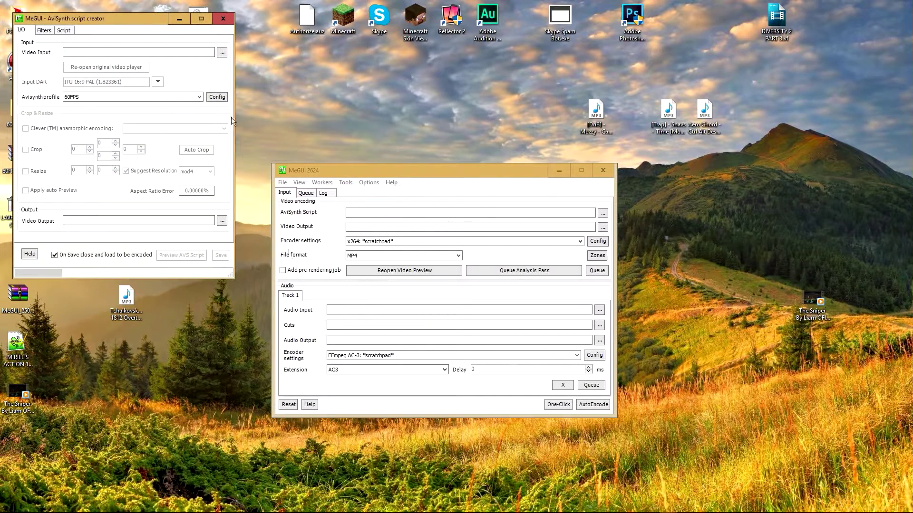
{"action": "left_click_drag", "start_coordinate": [119, 18], "coordinate": [132, 138]}
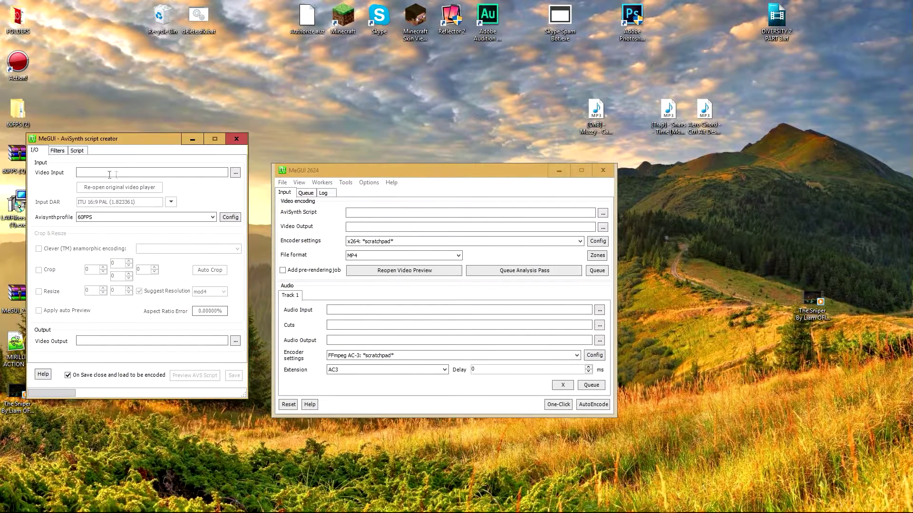
{"action": "left_click", "coordinate": [235, 173]}
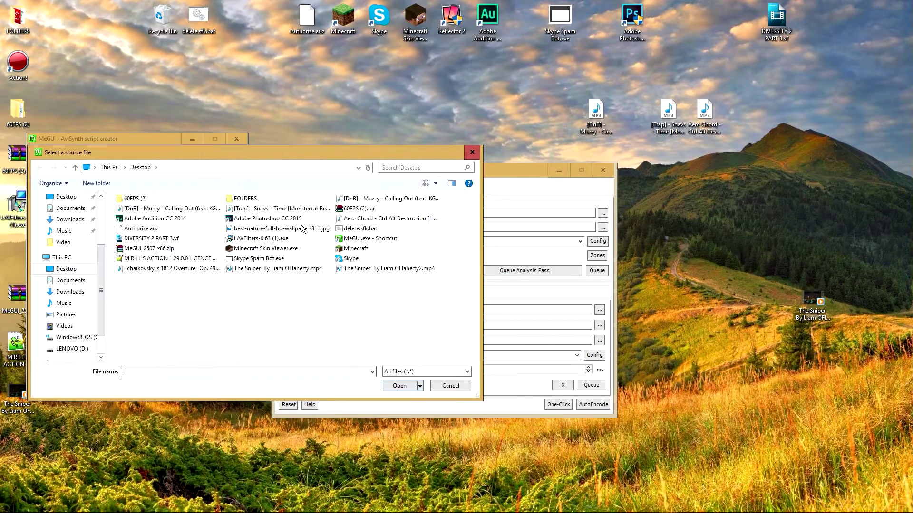
{"action": "left_click", "coordinate": [279, 270]}
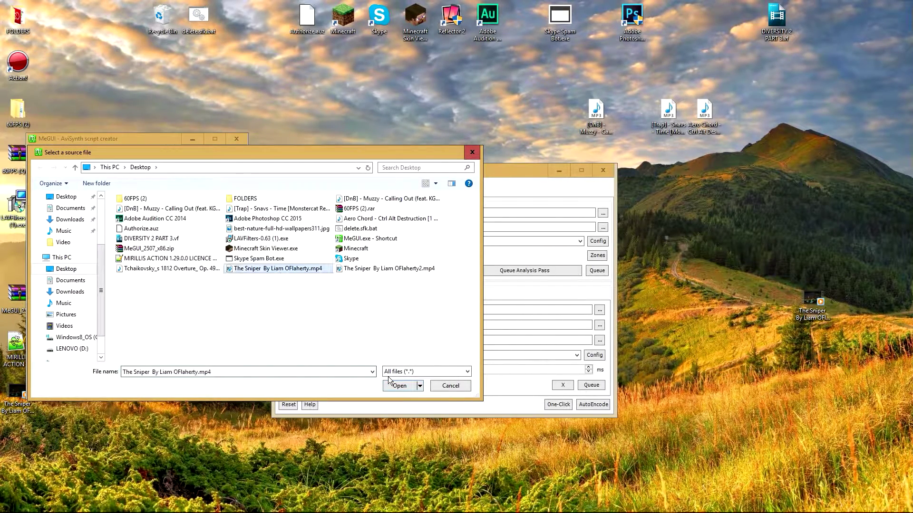
{"action": "left_click", "coordinate": [399, 386]}
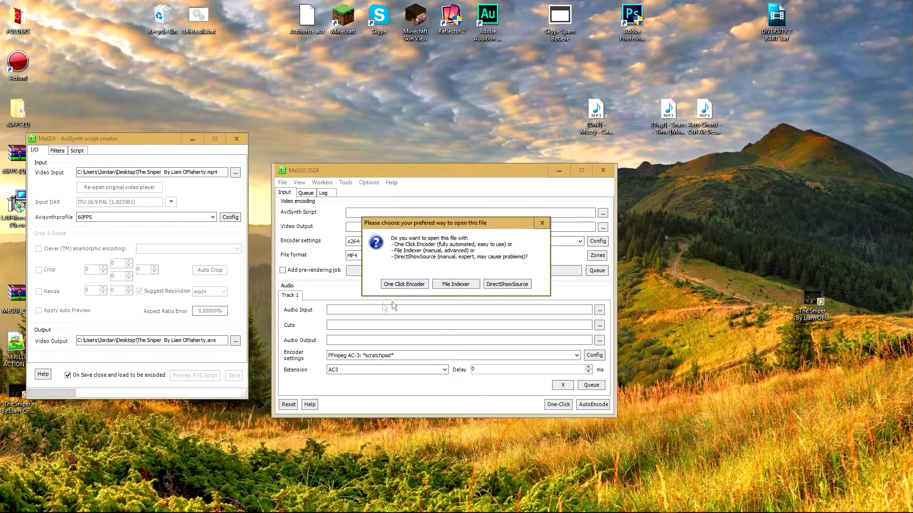
{"action": "left_click", "coordinate": [506, 284]}
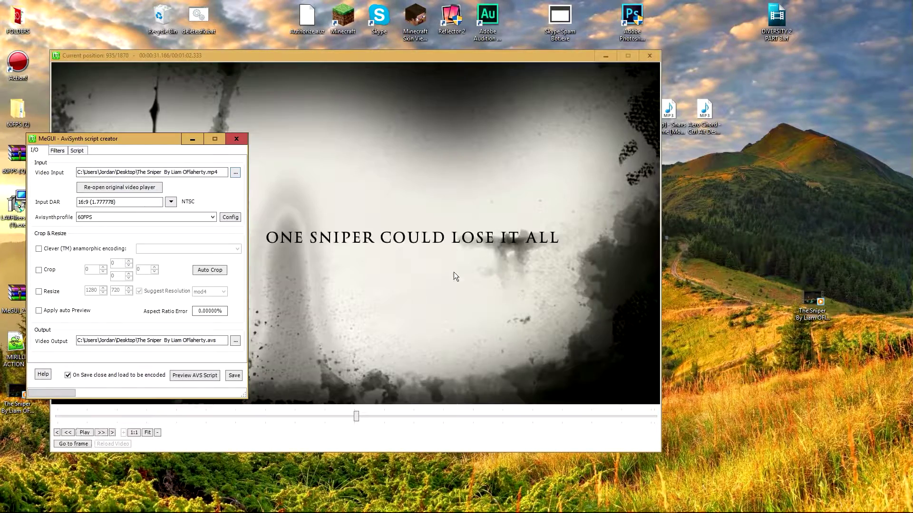
{"action": "left_click", "coordinate": [649, 55]}
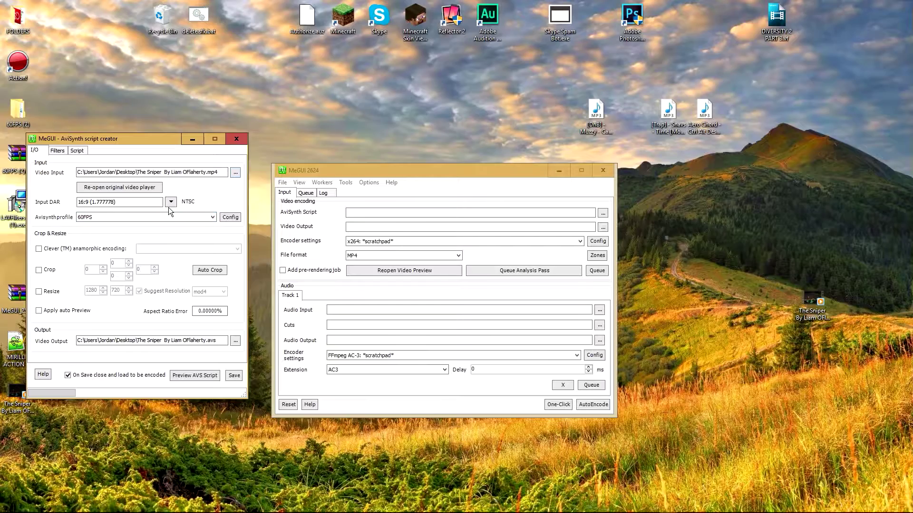
Step: Save the AviSynth script for encoding, close its preview, and move the script file to the free desktop area beside MeGUI
{"action": "left_click", "coordinate": [233, 376]}
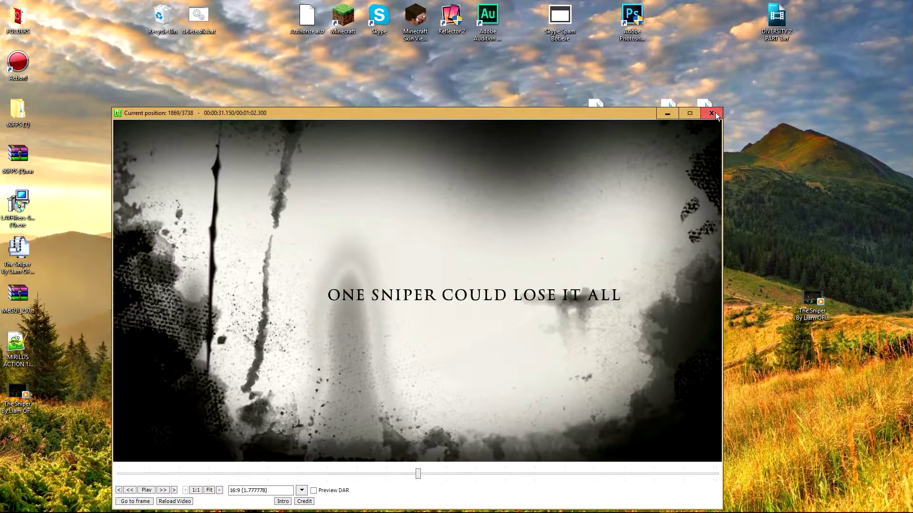
{"action": "left_click", "coordinate": [715, 116]}
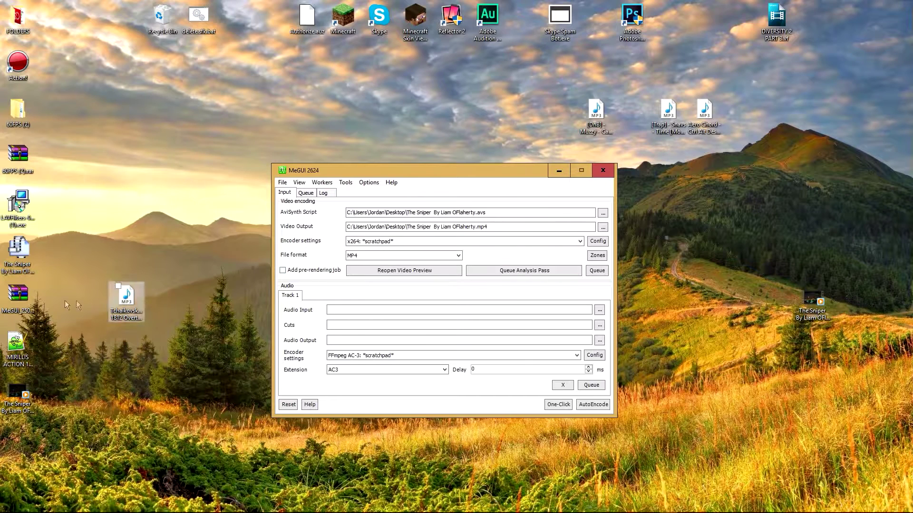
{"action": "left_click_drag", "start_coordinate": [28, 250], "coordinate": [196, 190]}
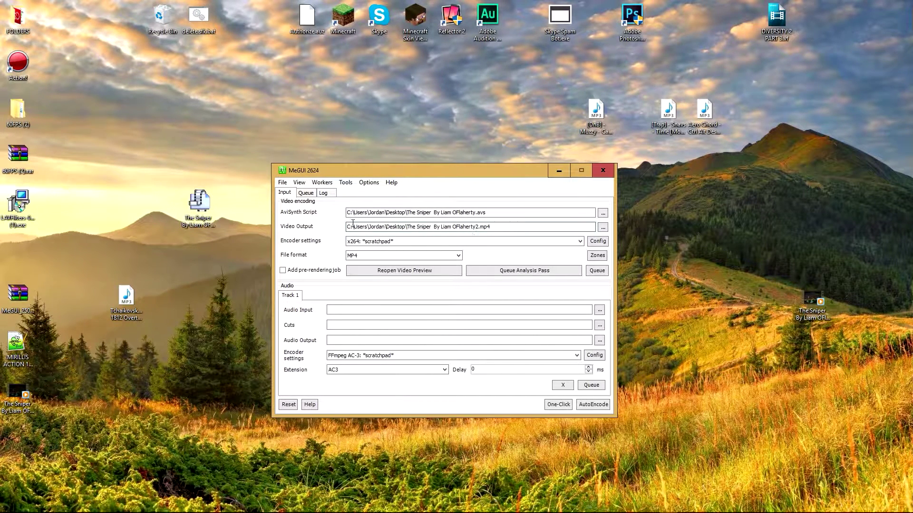
Step: Queue the encode with a 2 added to the output file name, and move its temporary file beside The Sniper video
{"action": "left_click", "coordinate": [595, 271]}
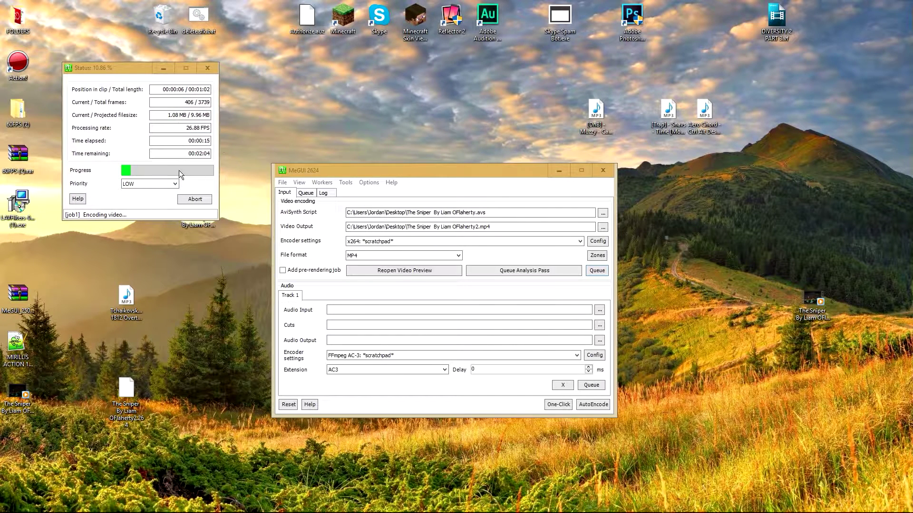
{"action": "left_click_drag", "start_coordinate": [126, 388], "coordinate": [90, 389]}
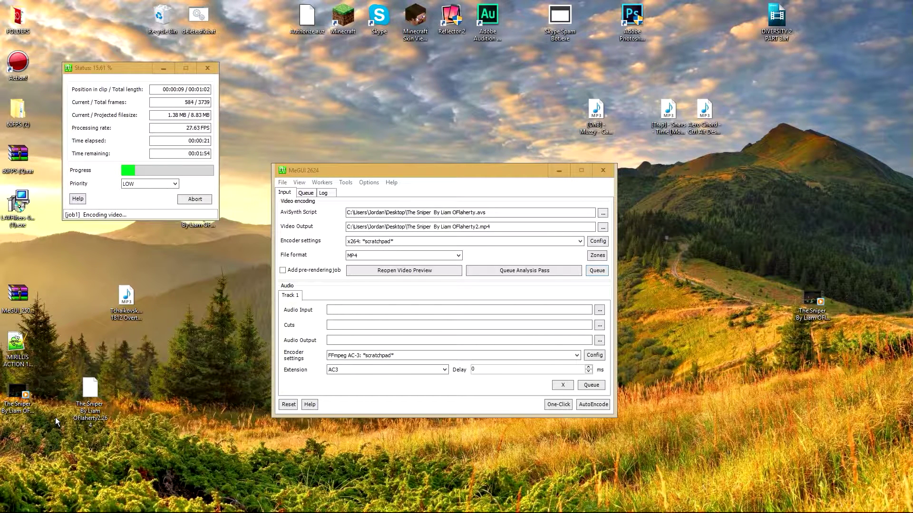
Step: Abort the running encode, delete its video and mux jobs from the queue, and close MeGUI
{"action": "left_click", "coordinate": [200, 196]}
{"action": "left_click", "coordinate": [454, 293]}
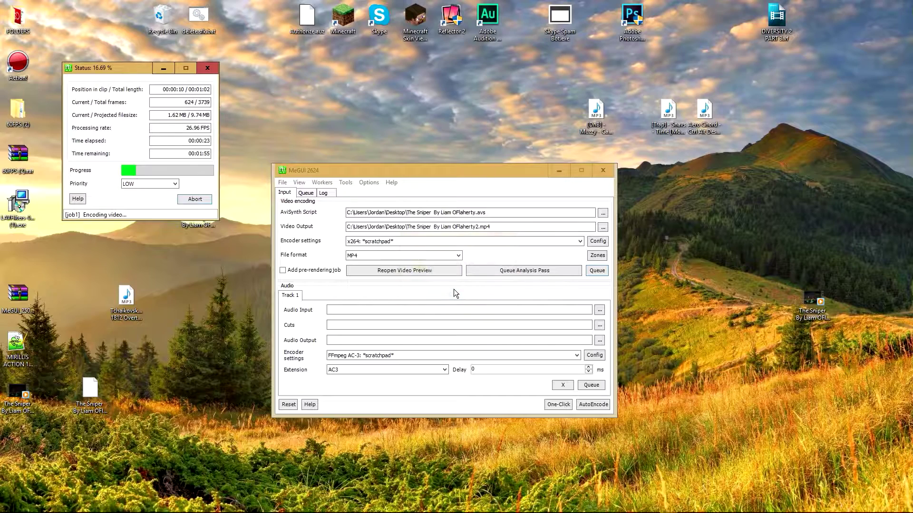
{"action": "left_click", "coordinate": [306, 192]}
{"action": "left_click", "coordinate": [326, 221]}
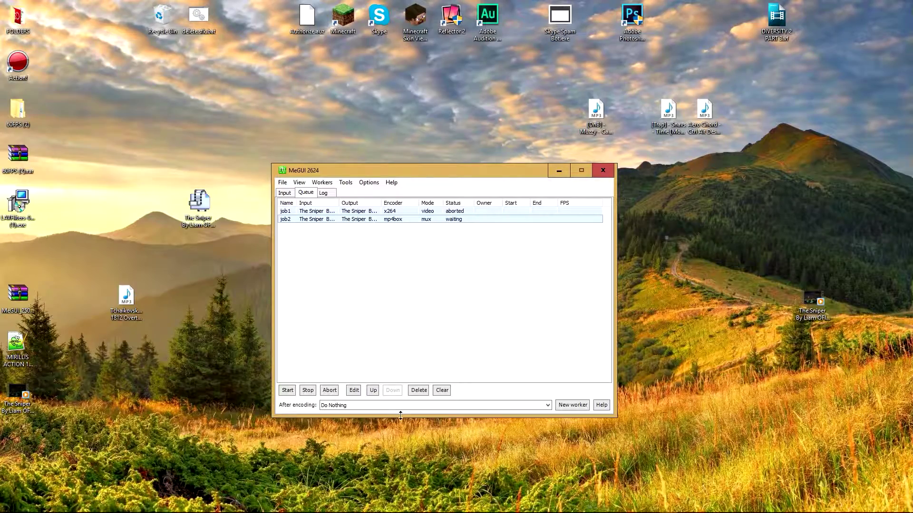
{"action": "left_click", "coordinate": [412, 392]}
{"action": "left_click", "coordinate": [458, 299]}
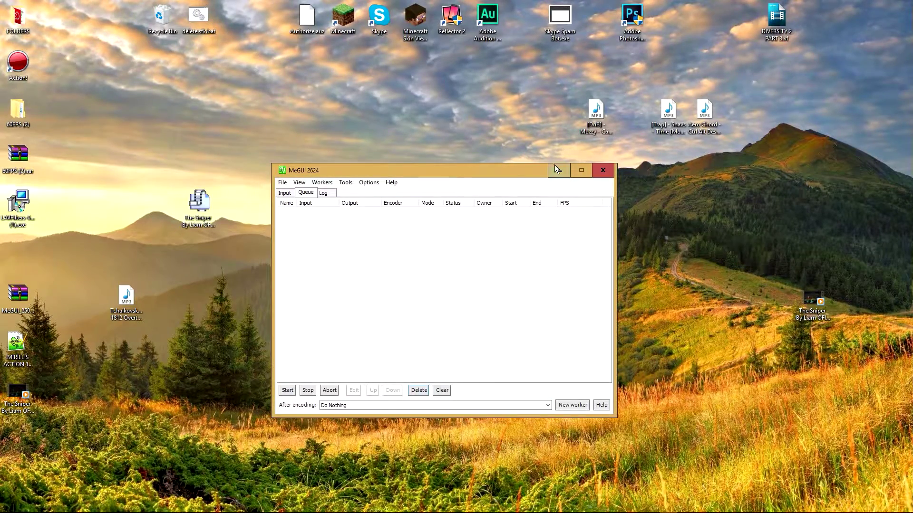
{"action": "left_click", "coordinate": [596, 166]}
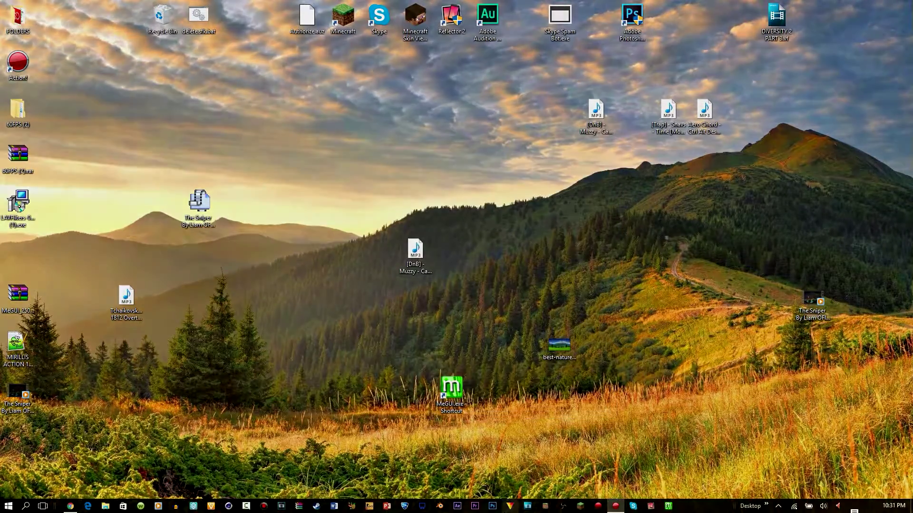